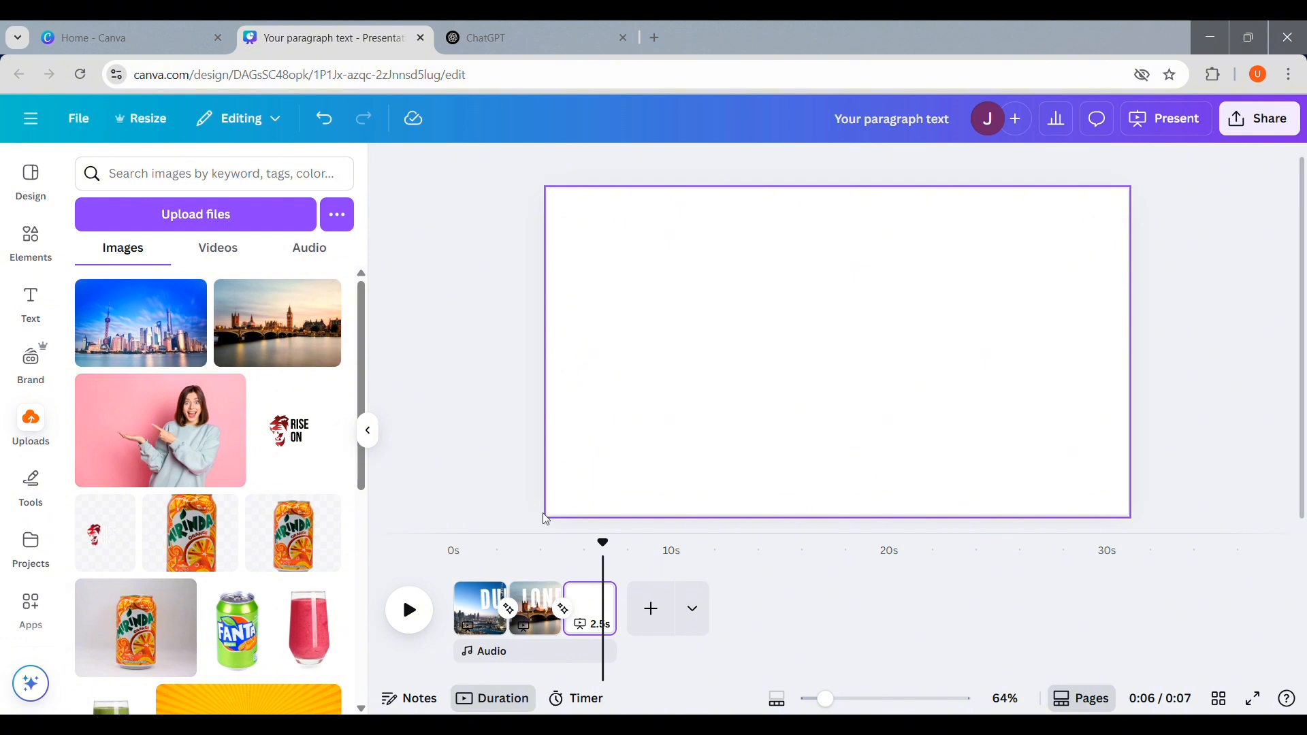
- Search the elements for "india" photos and add the Taj Mahal sunset reflection photo to the blank third page
{"action": "left_click", "coordinate": [55, 242]}
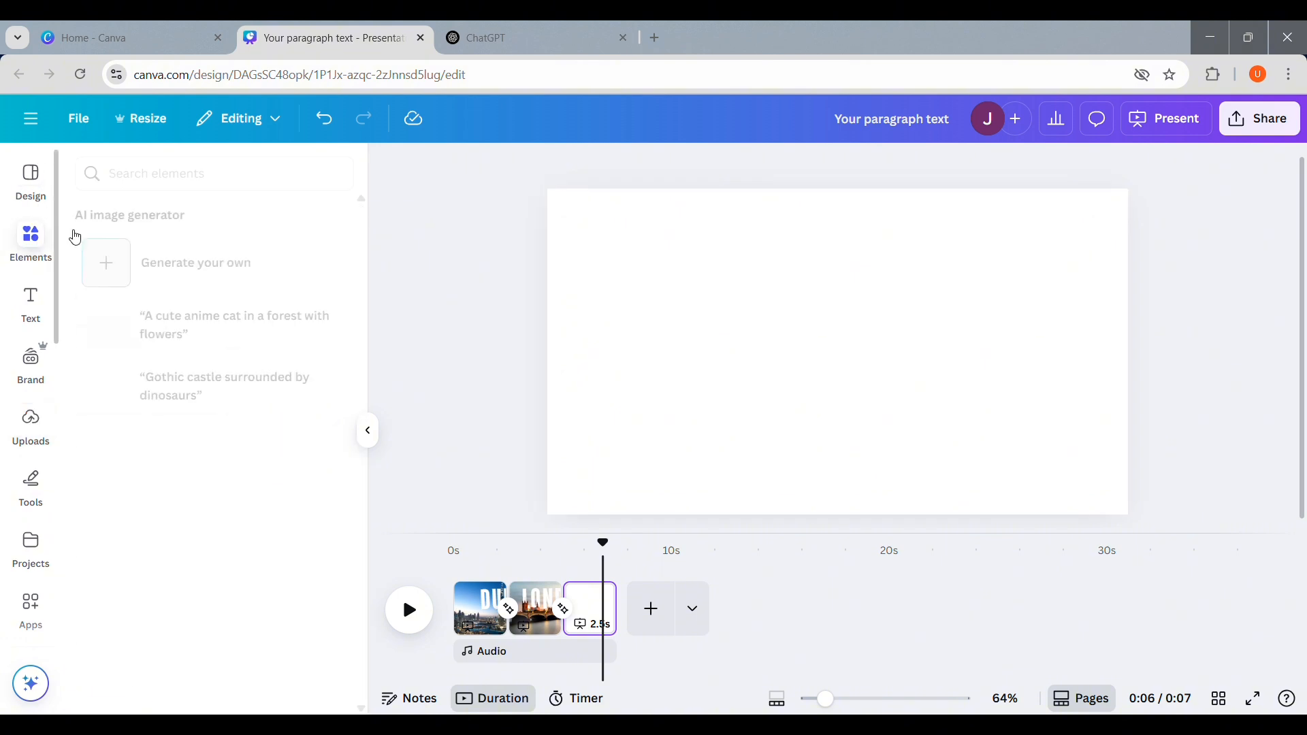
{"action": "left_click", "coordinate": [162, 178]}
{"action": "type", "text": "india"}
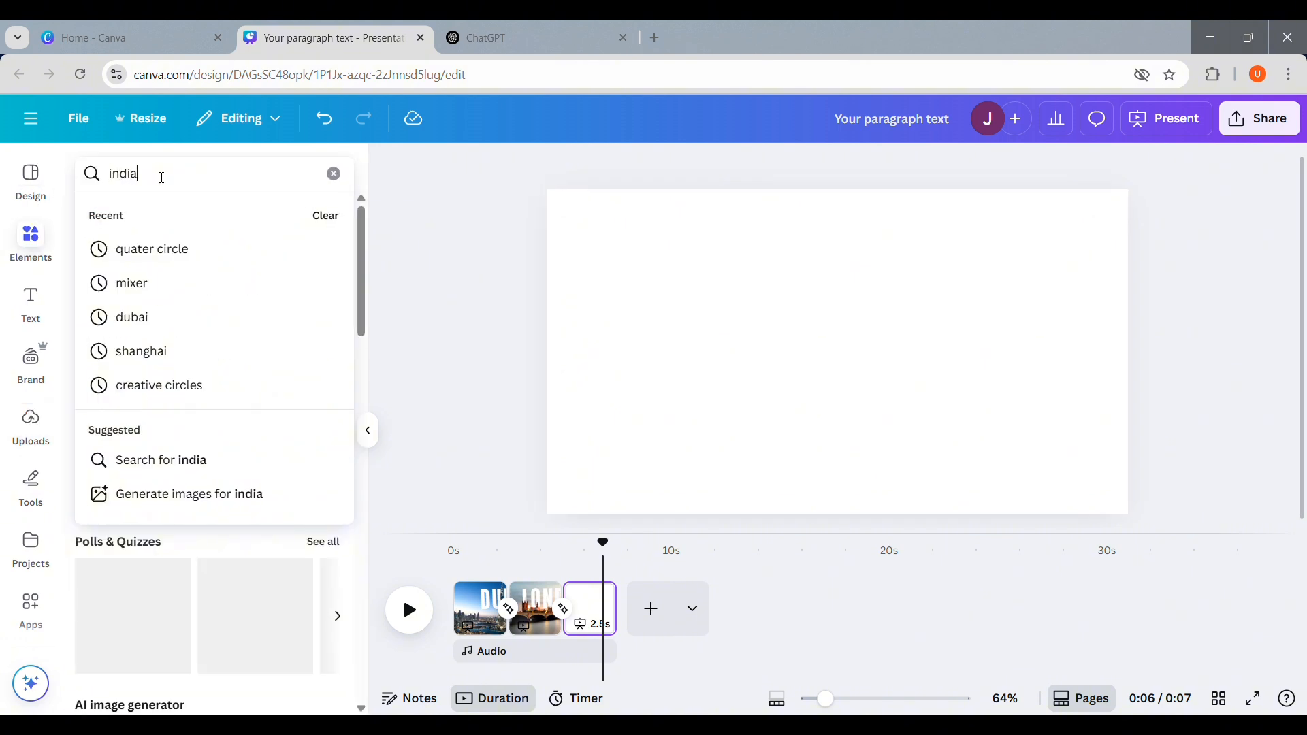
{"action": "key", "text": "Return"}
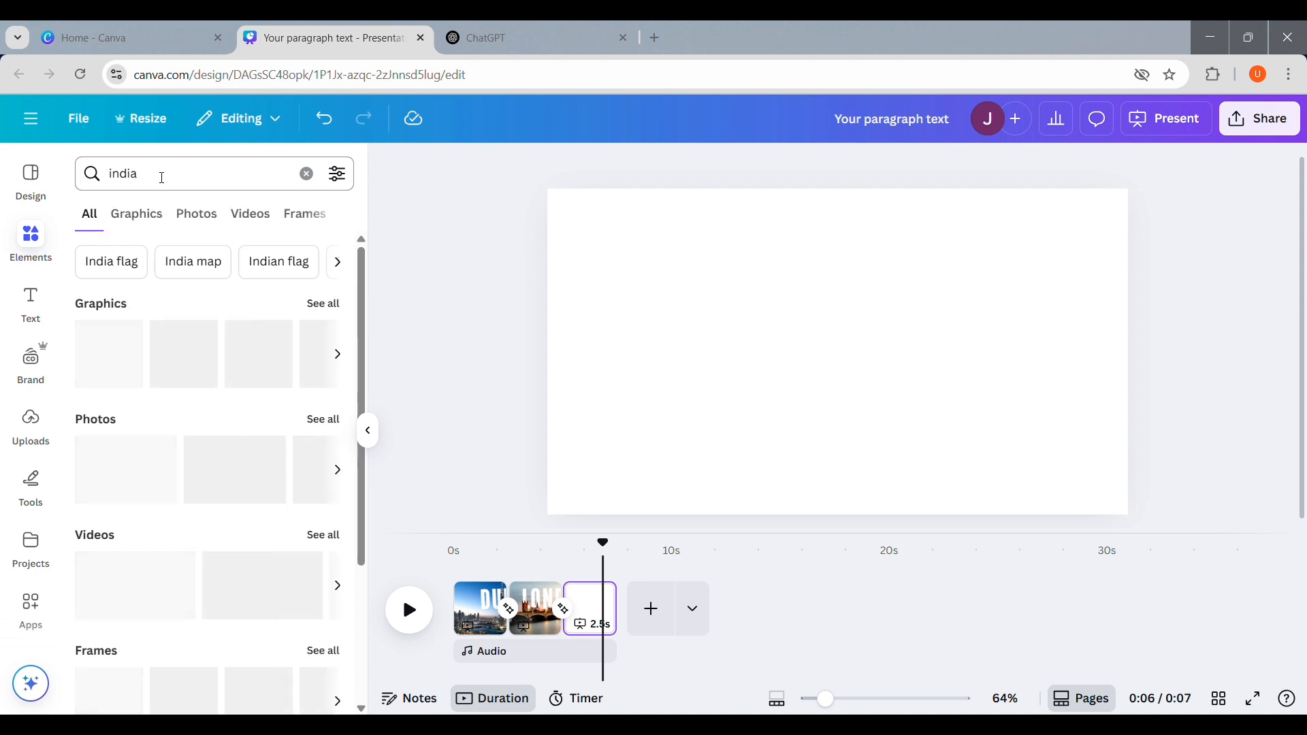
{"action": "left_click", "coordinate": [200, 218]}
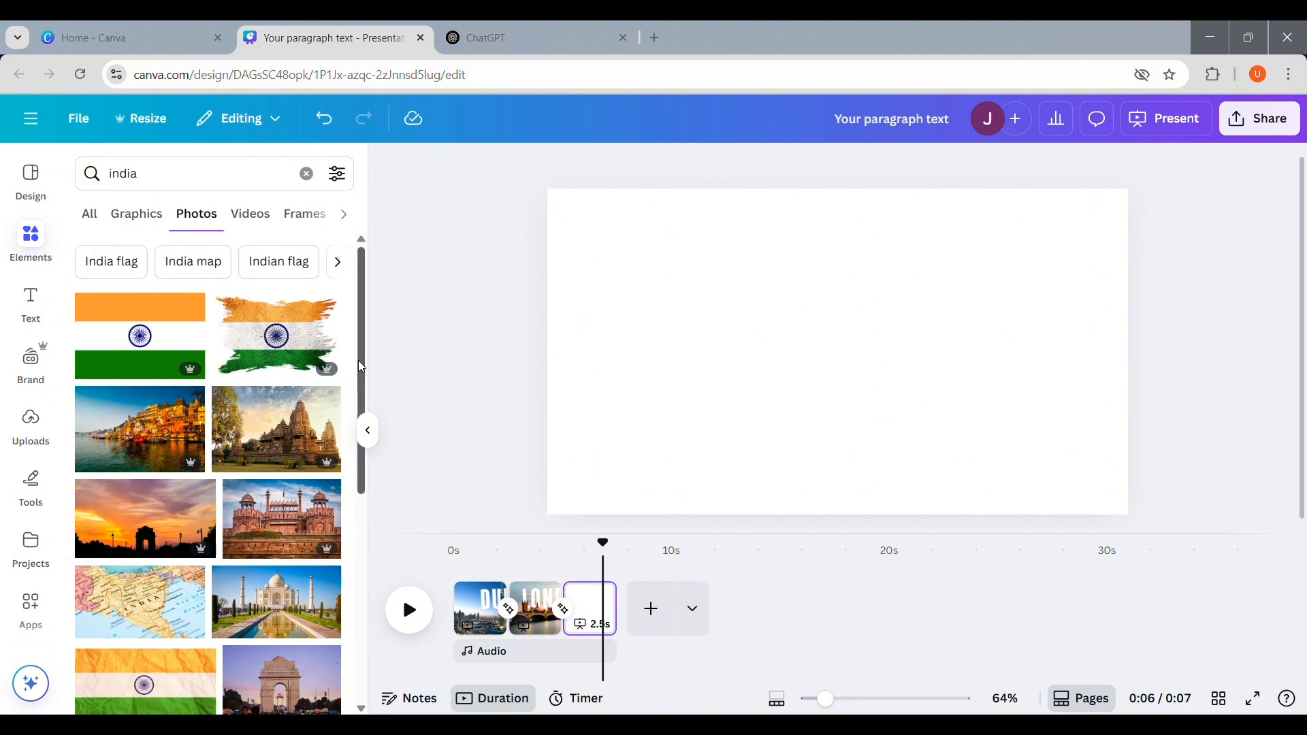
{"action": "left_click_drag", "start_coordinate": [358, 360], "coordinate": [358, 491]}
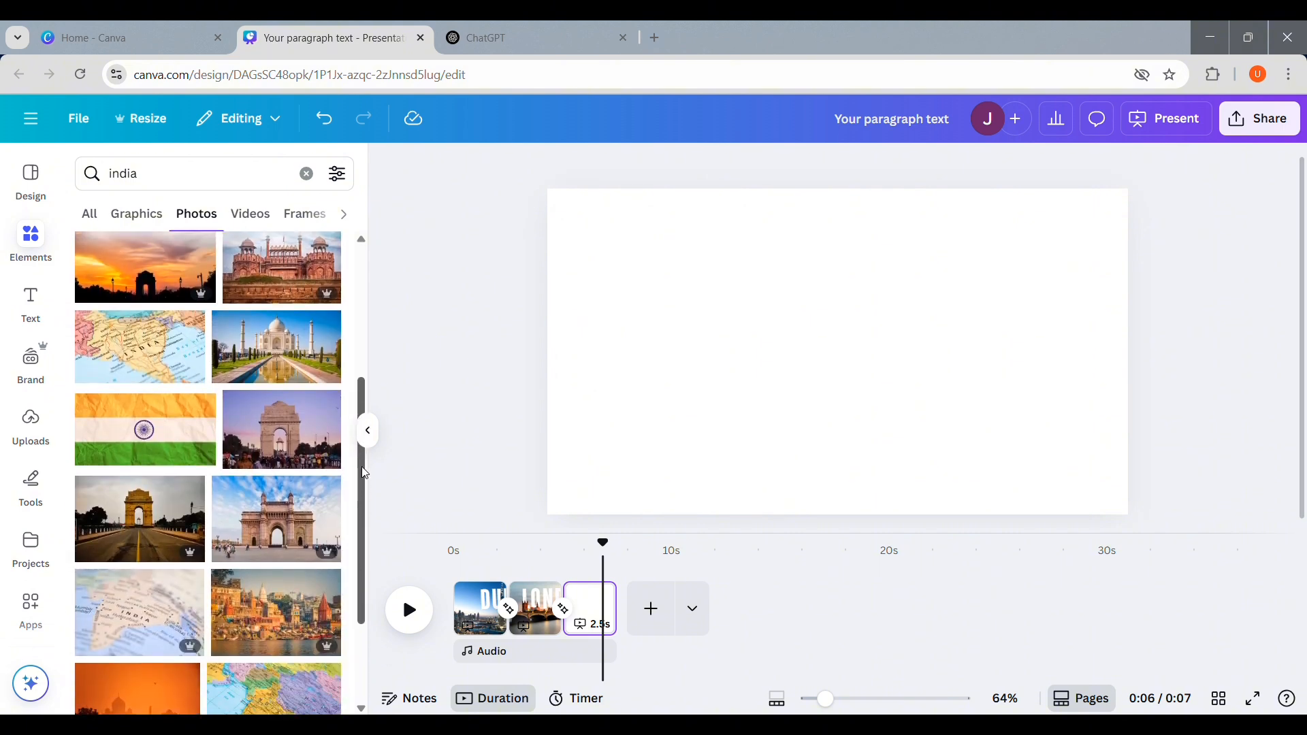
{"action": "scroll", "coordinate": [357, 488], "scroll_direction": "down", "scroll_amount": 5}
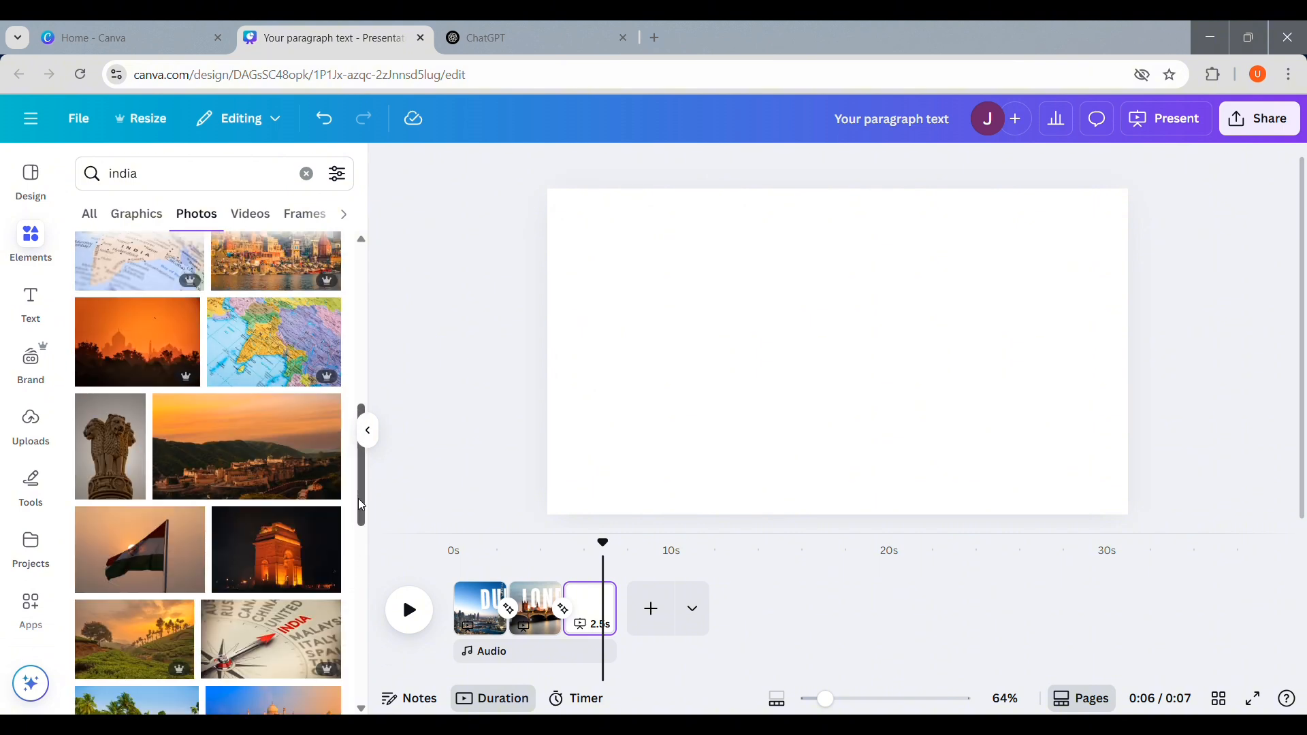
{"action": "left_click_drag", "start_coordinate": [358, 498], "coordinate": [358, 529]}
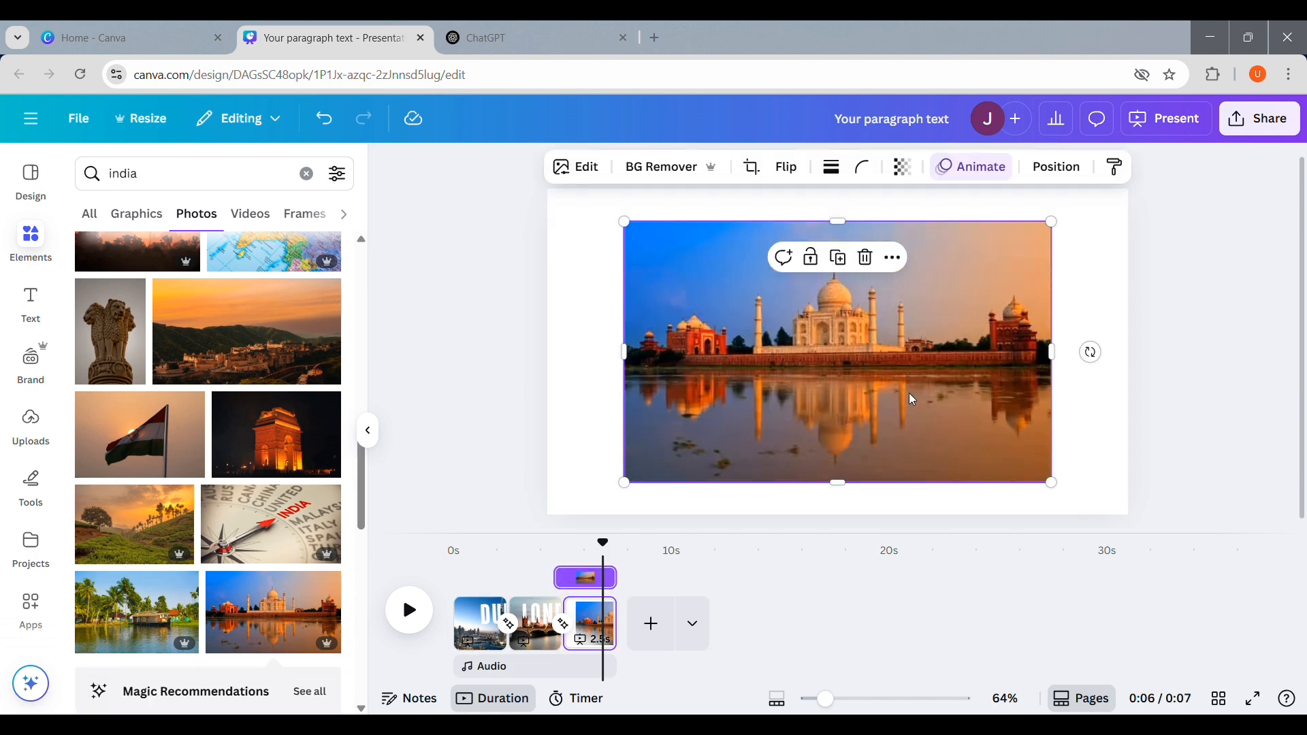
- Move the Taj Mahal photo to the page corner and enlarge it until it covers the whole page
{"action": "left_click_drag", "start_coordinate": [909, 393], "coordinate": [847, 374]}
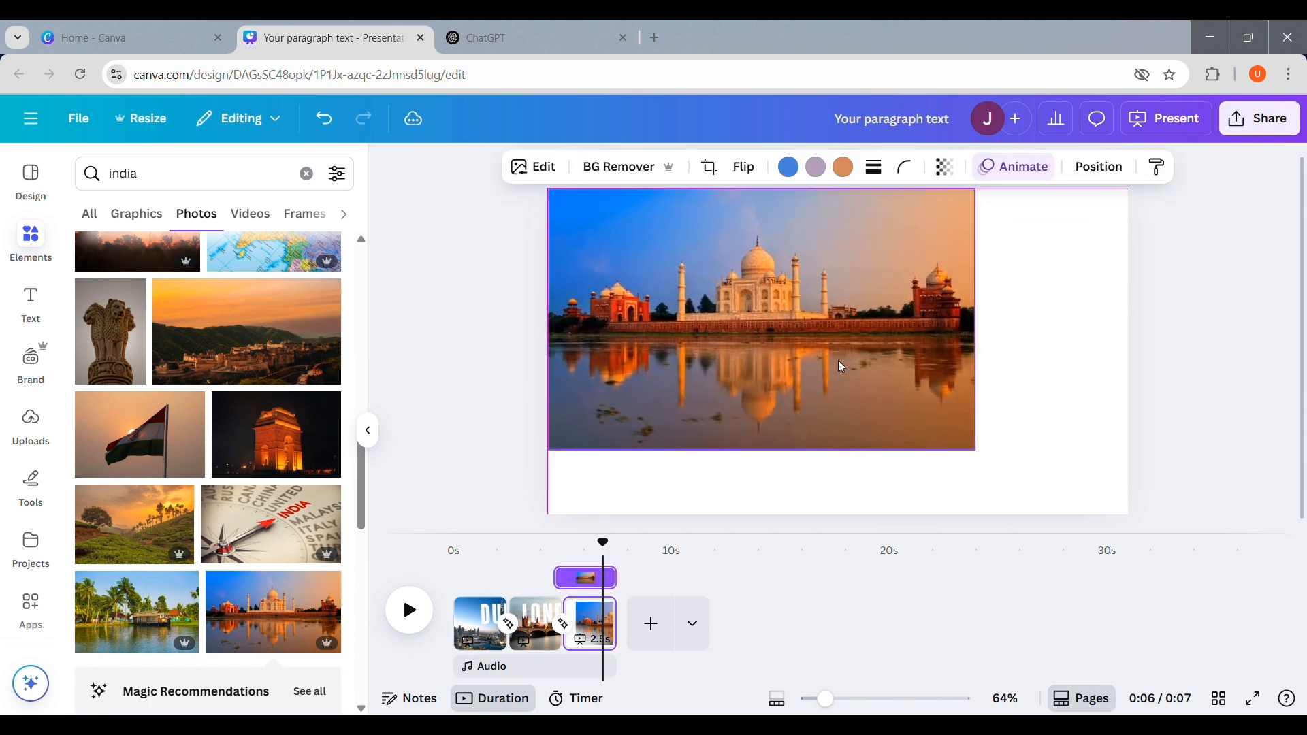
{"action": "left_click_drag", "start_coordinate": [982, 455], "coordinate": [1080, 490]}
{"action": "left_click_drag", "start_coordinate": [1071, 350], "coordinate": [1154, 375]}
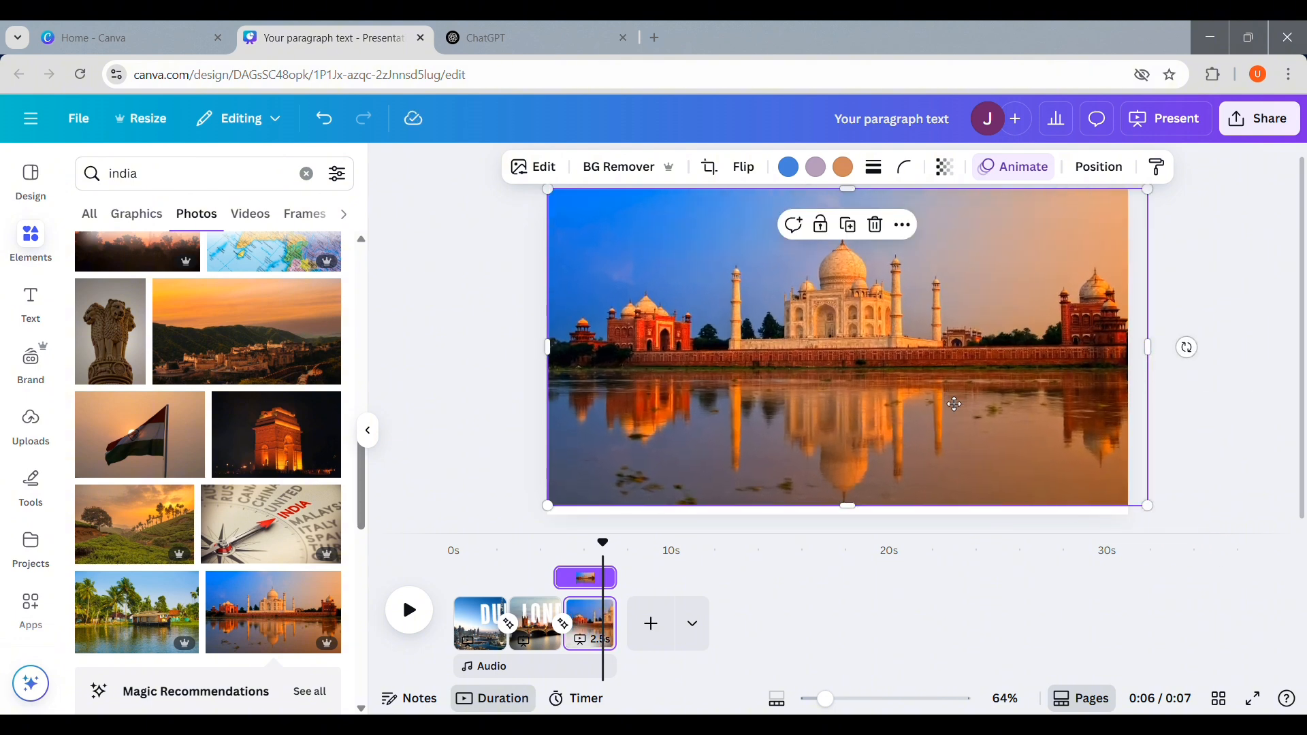
{"action": "left_click_drag", "start_coordinate": [950, 397], "coordinate": [950, 406]}
{"action": "left_click_drag", "start_coordinate": [856, 206], "coordinate": [846, 183]}
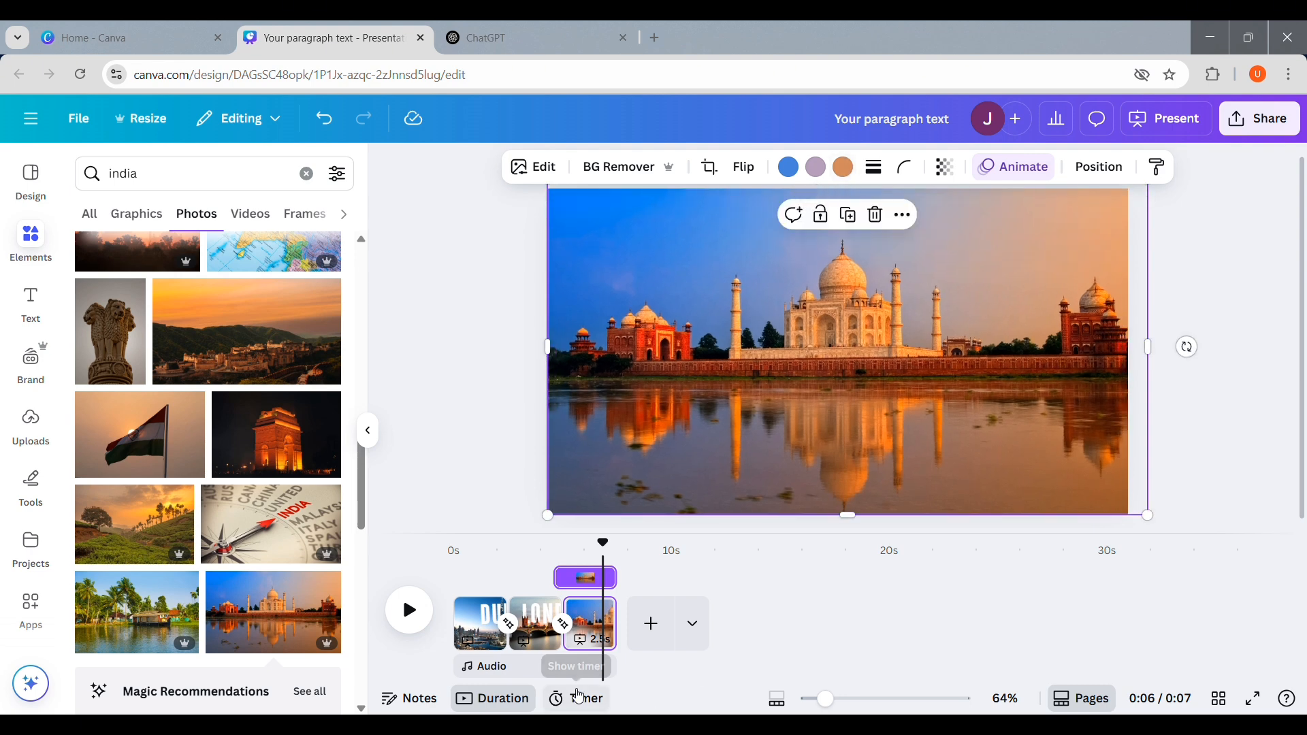
- Add a blank page after the Taj Mahal page and insert a circle shape on it
{"action": "left_click", "coordinate": [651, 623]}
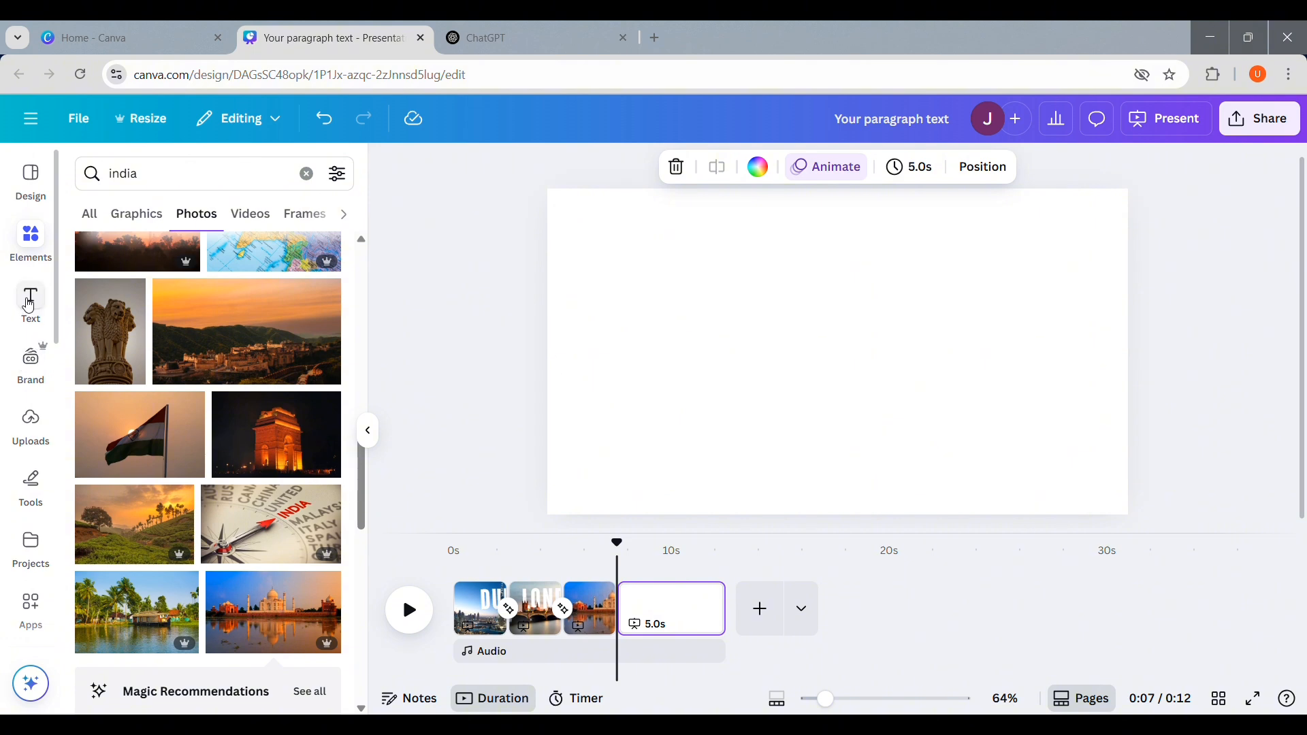
{"action": "left_click", "coordinate": [166, 176]}
{"action": "key", "text": "BackSpace"}
{"action": "type", "text": "circ"}
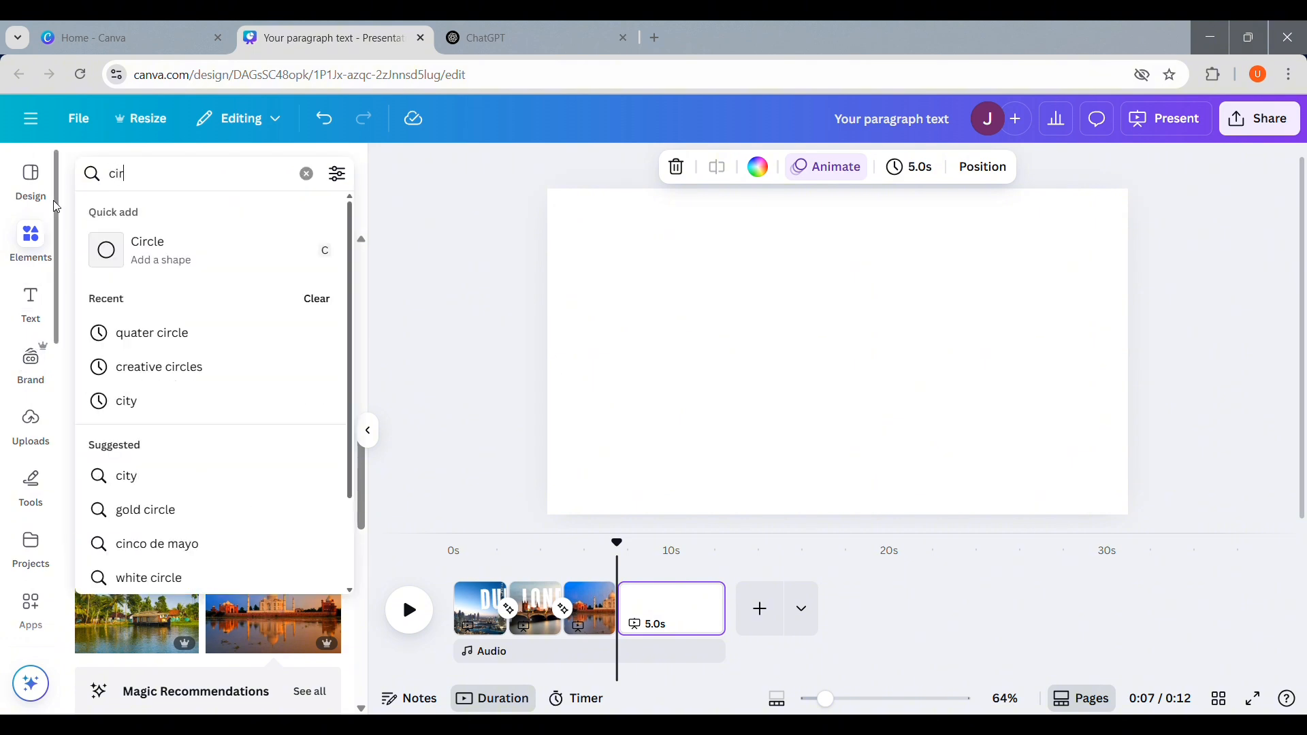
{"action": "left_click", "coordinate": [220, 255]}
- Enlarge the circle to about 324 by 324, move it to mid-page, and stretch it sideways into a wide ellipse
{"action": "left_click_drag", "start_coordinate": [894, 414], "coordinate": [992, 461]}
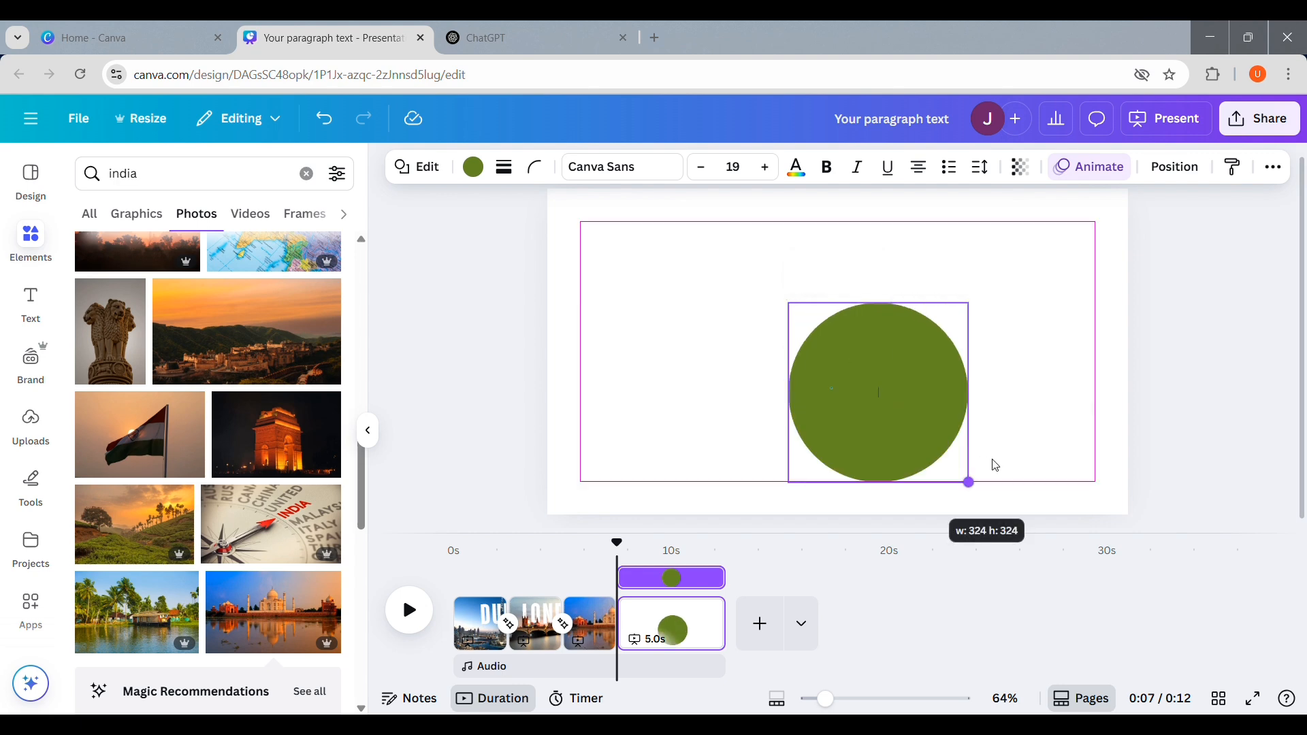
{"action": "left_click_drag", "start_coordinate": [938, 407], "coordinate": [904, 386]}
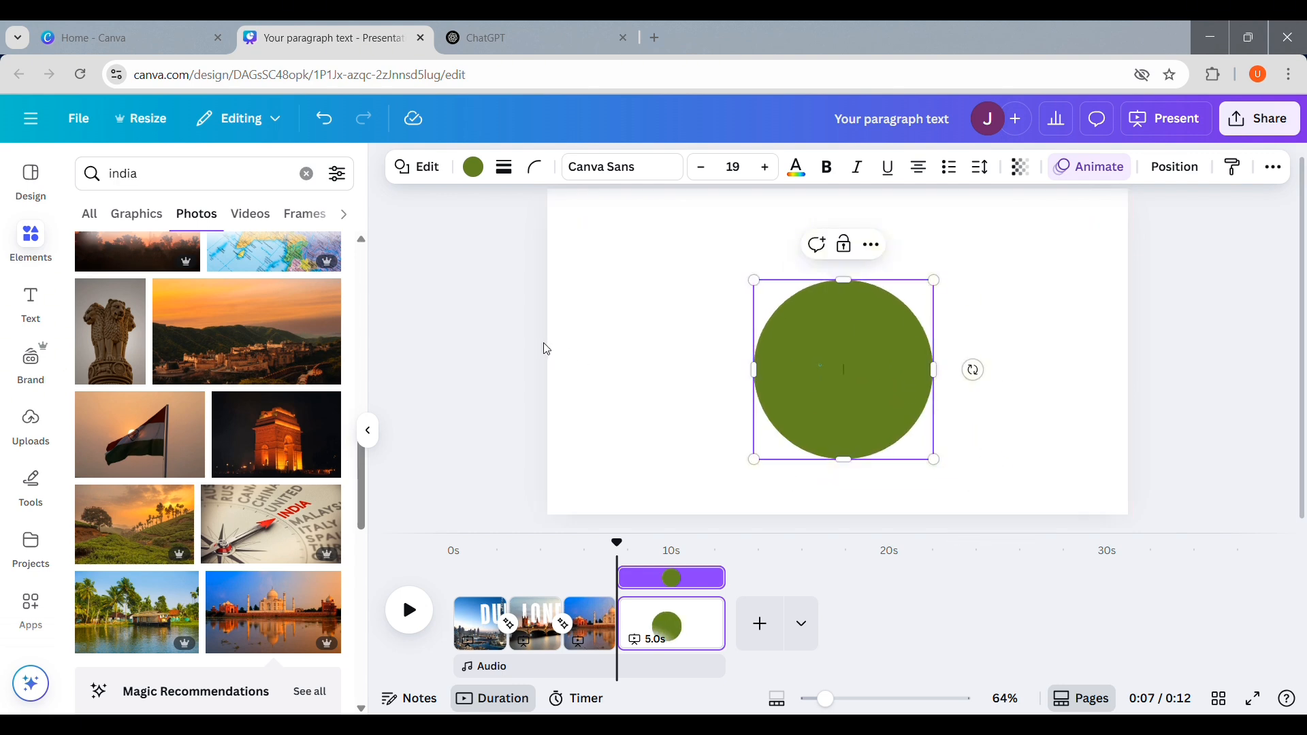
{"action": "left_click_drag", "start_coordinate": [770, 380], "coordinate": [687, 381]}
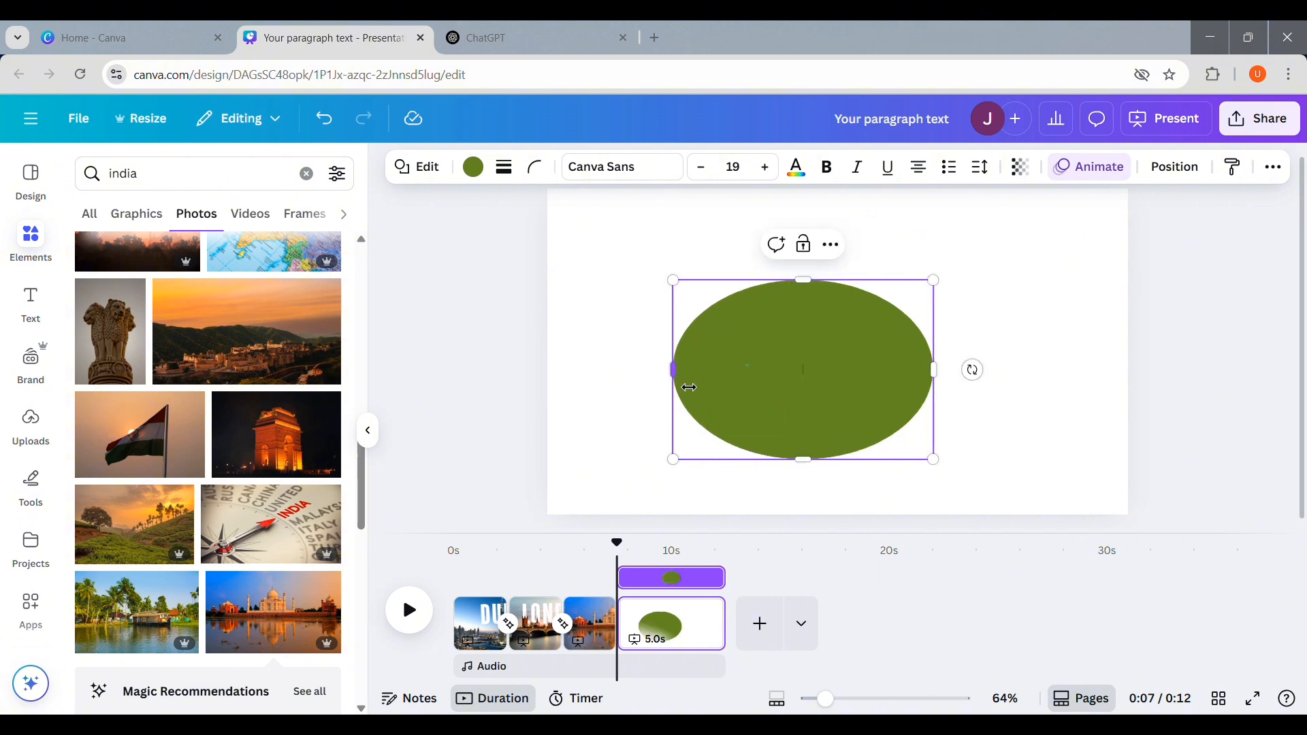
{"action": "left_click_drag", "start_coordinate": [971, 386], "coordinate": [987, 383]}
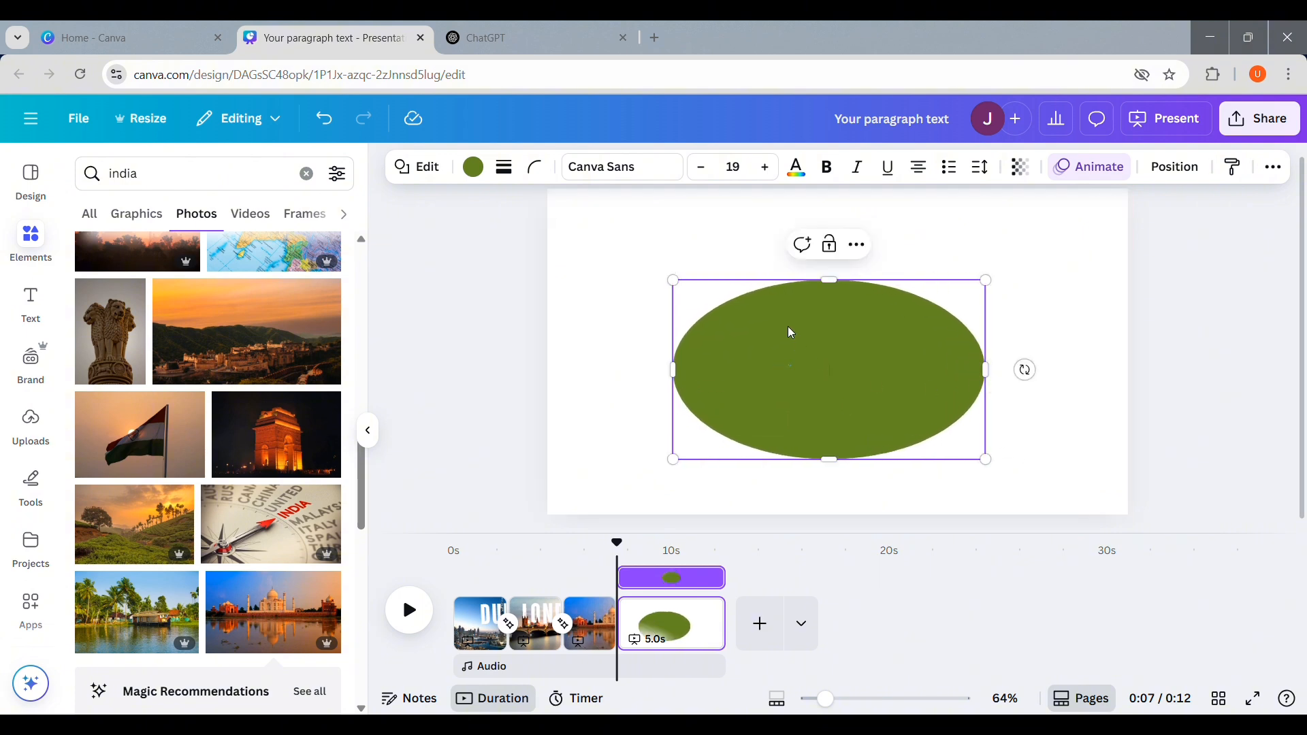
- Give the ellipse a solid black border with stroke weight 4 and a white fill
{"action": "left_click", "coordinate": [504, 167]}
{"action": "left_click", "coordinate": [461, 223]}
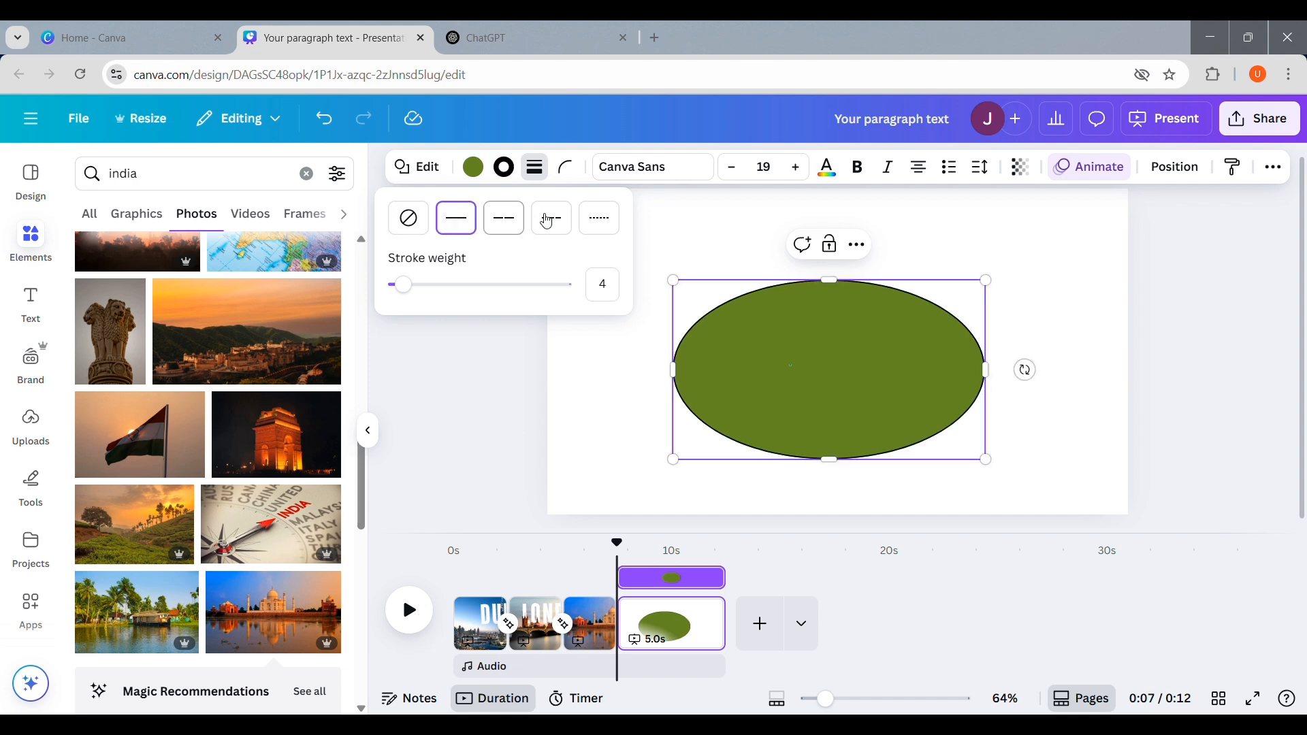
{"action": "left_click", "coordinate": [473, 175]}
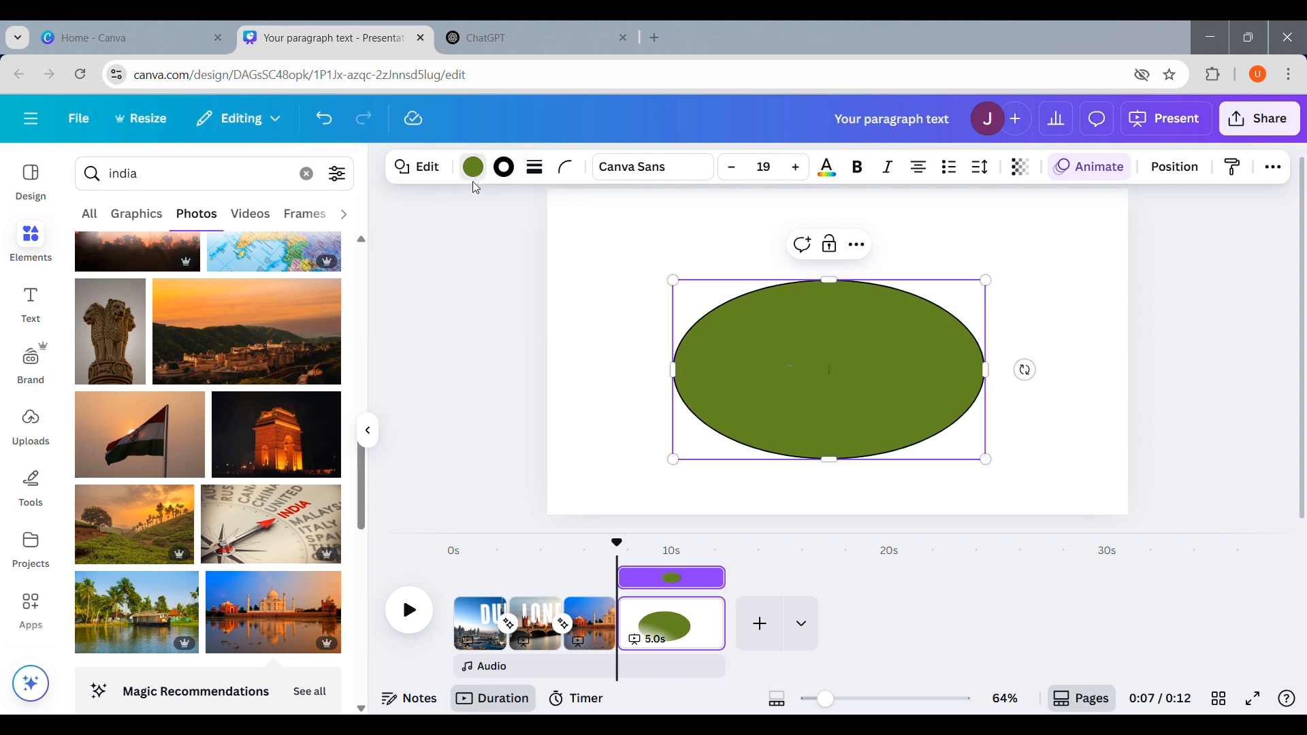
{"action": "left_click", "coordinate": [248, 292]}
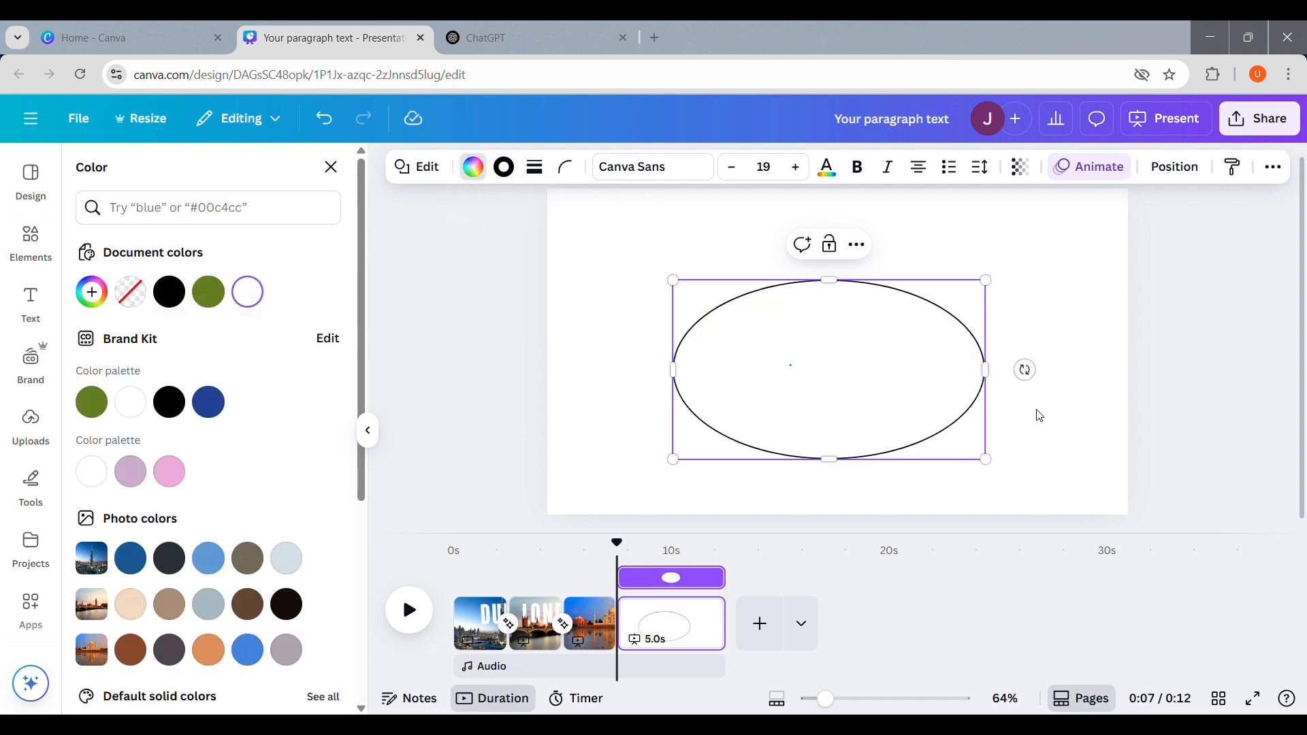
{"action": "left_click", "coordinate": [1039, 415]}
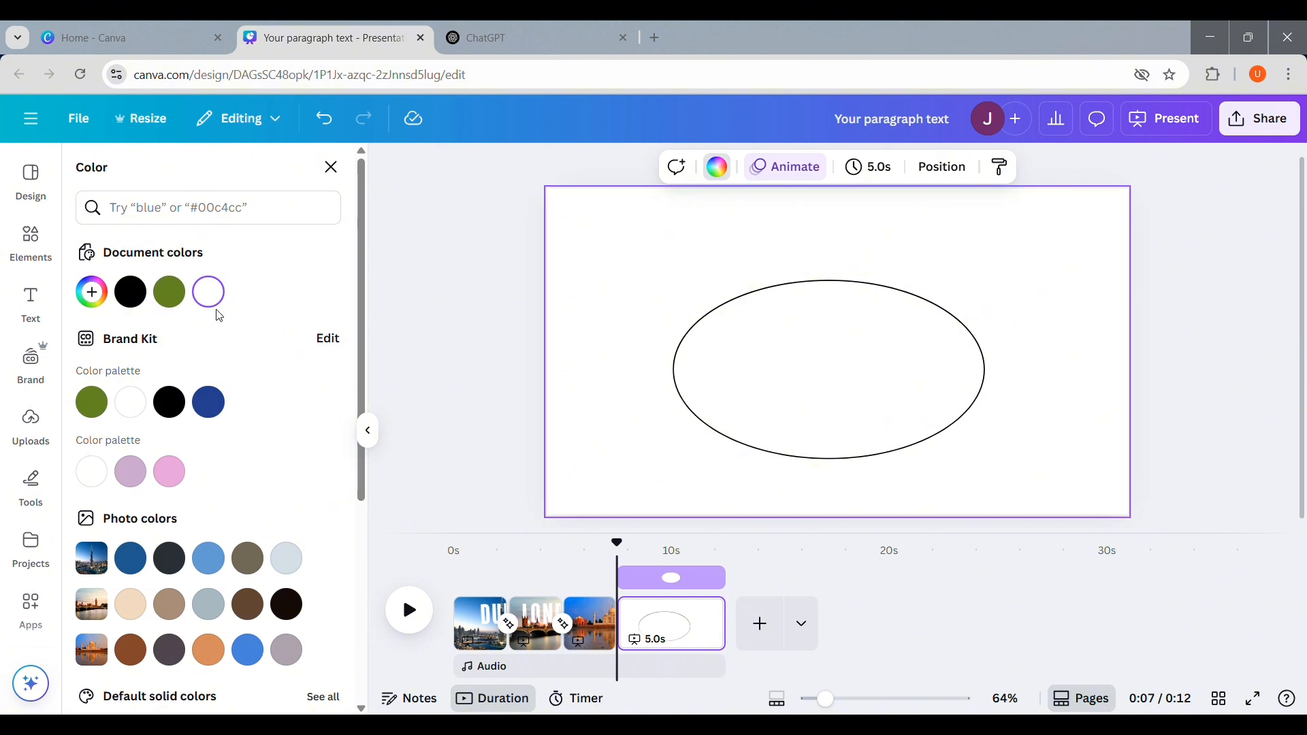
- Add a text box to the ellipse page and replace its placeholder text with "INDIA"
{"action": "left_click", "coordinate": [32, 300]}
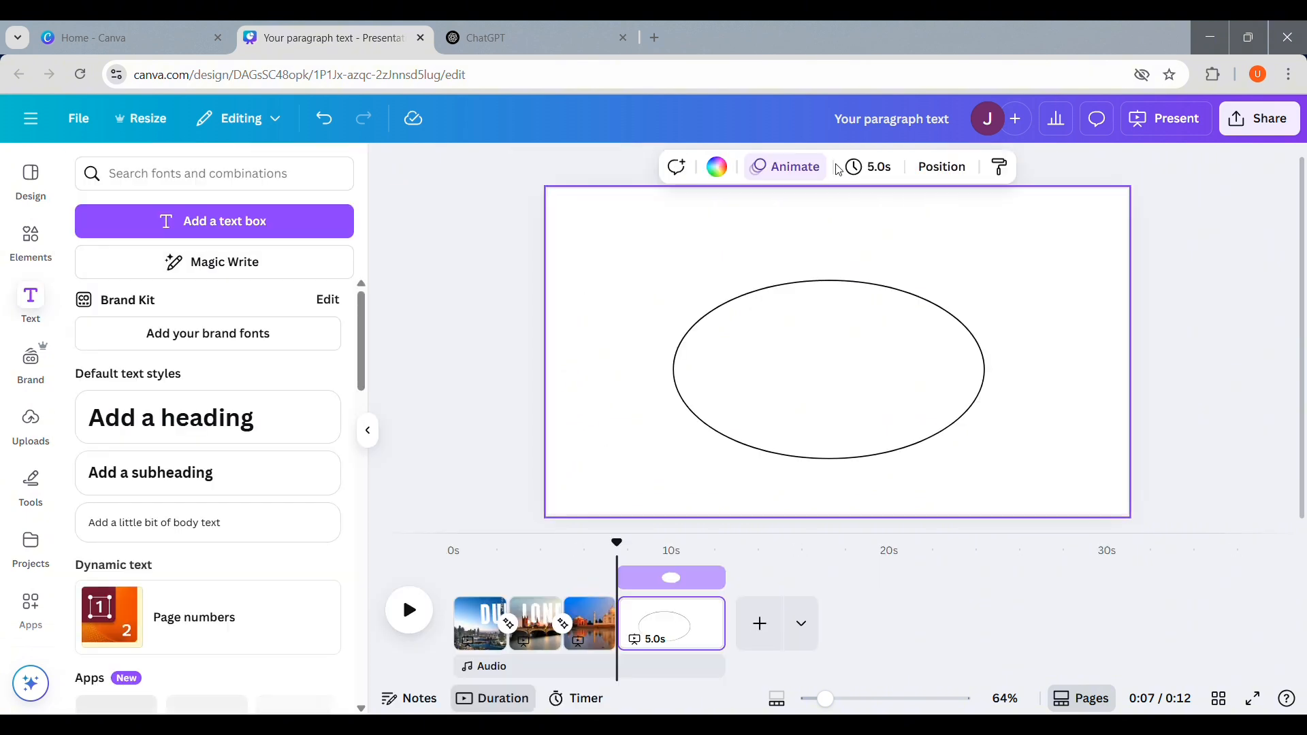
{"action": "left_click", "coordinate": [201, 223]}
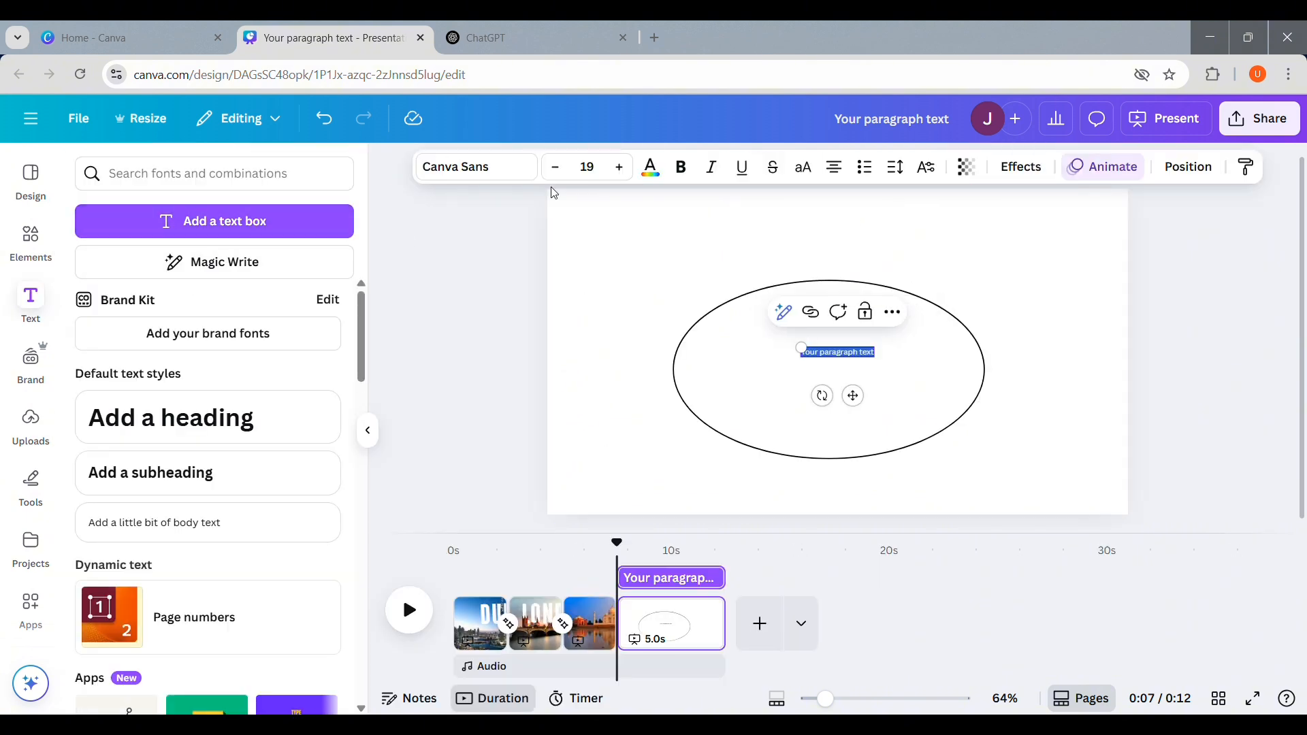
{"action": "left_click", "coordinate": [496, 173]}
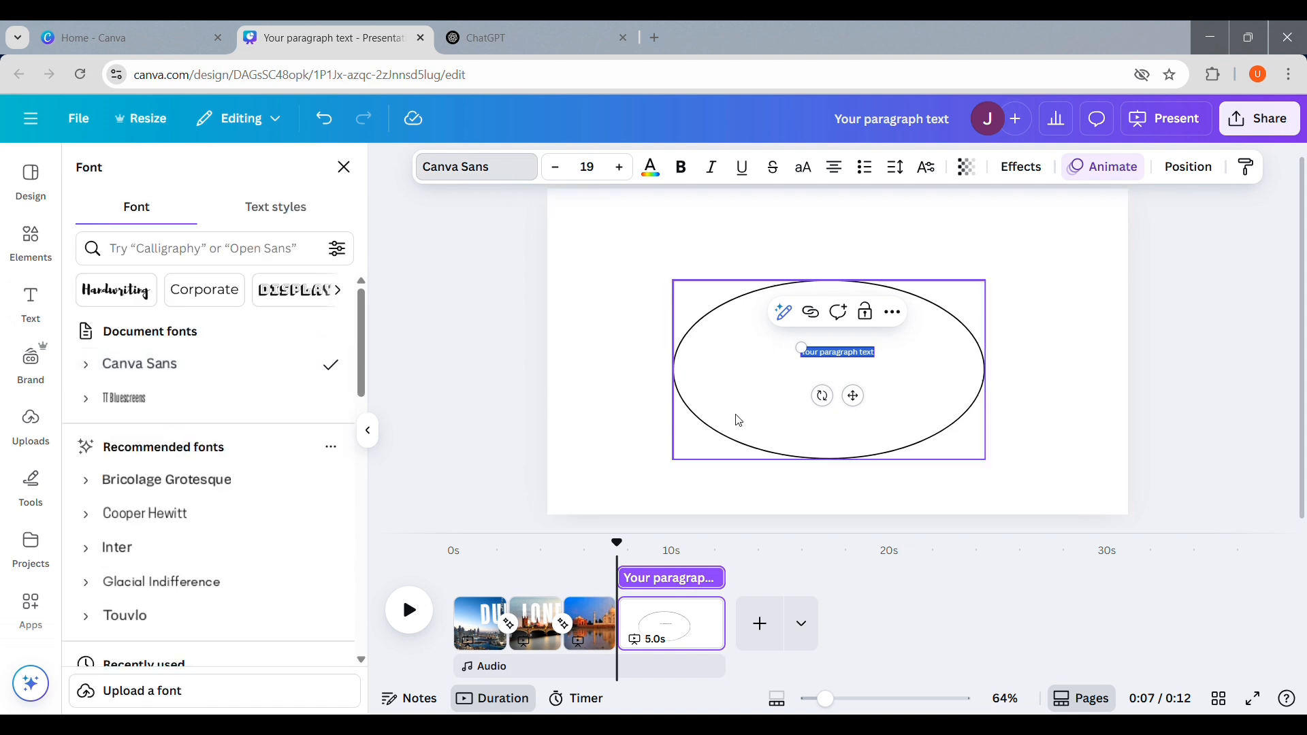
{"action": "left_click", "coordinate": [835, 359]}
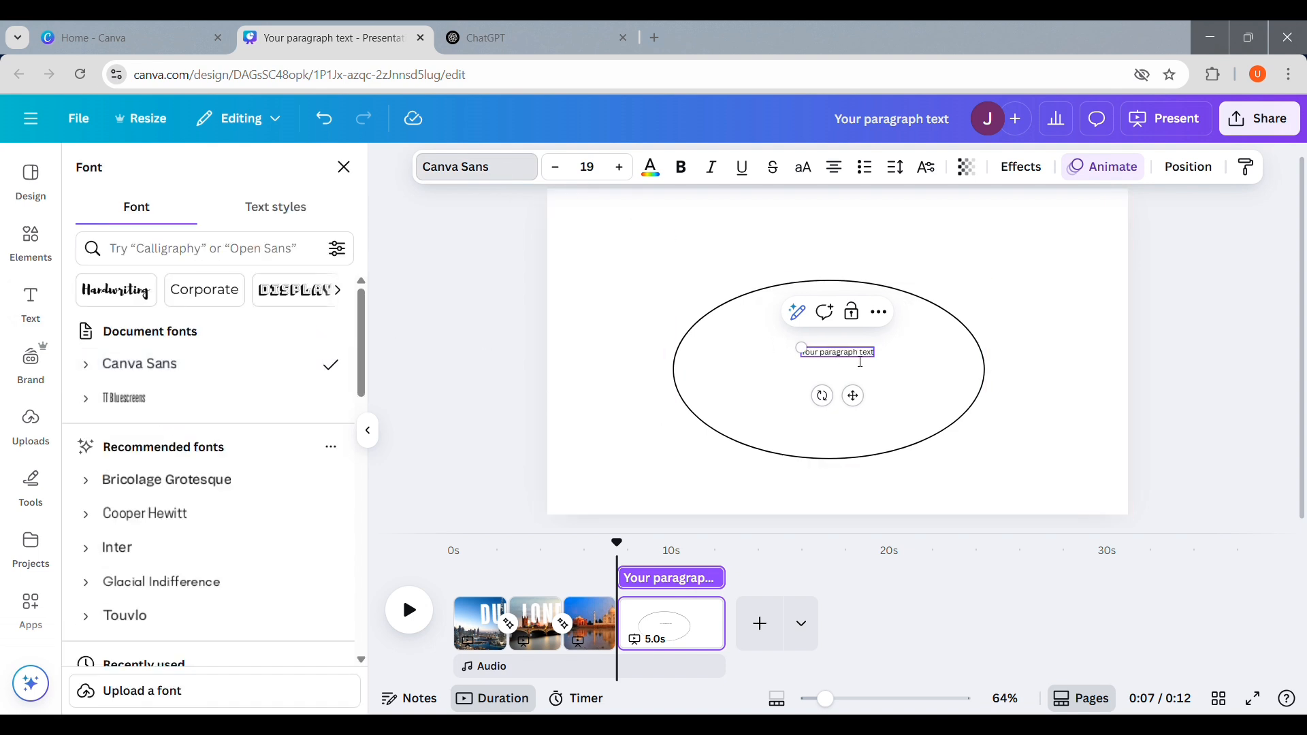
{"action": "left_click_drag", "start_coordinate": [867, 354], "coordinate": [847, 352]}
{"action": "key", "text": "BackSpace"}
{"action": "key", "text": "BackSpace"}
{"action": "key", "text": "BackSpace"}
{"action": "key", "text": "BackSpace"}
{"action": "key", "text": "BackSpace"}
{"action": "key", "text": "BackSpace"}
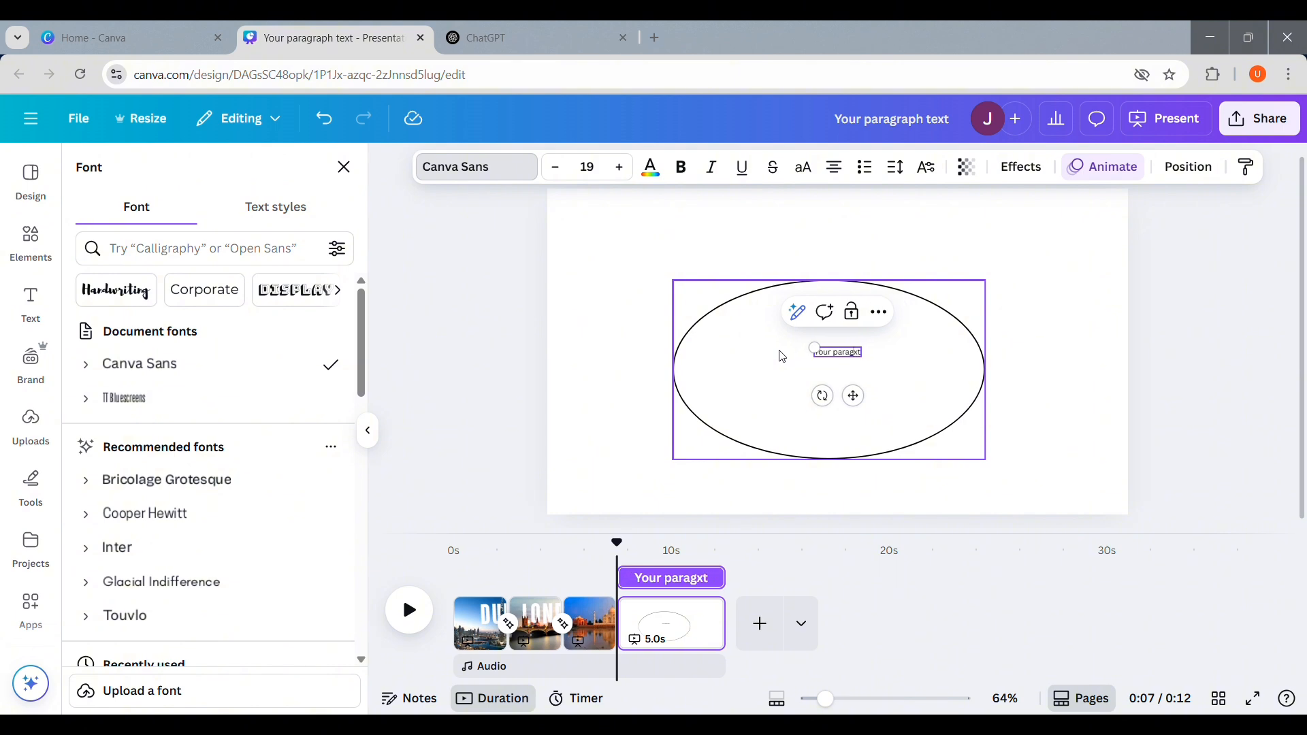
{"action": "type", "text": "0"}
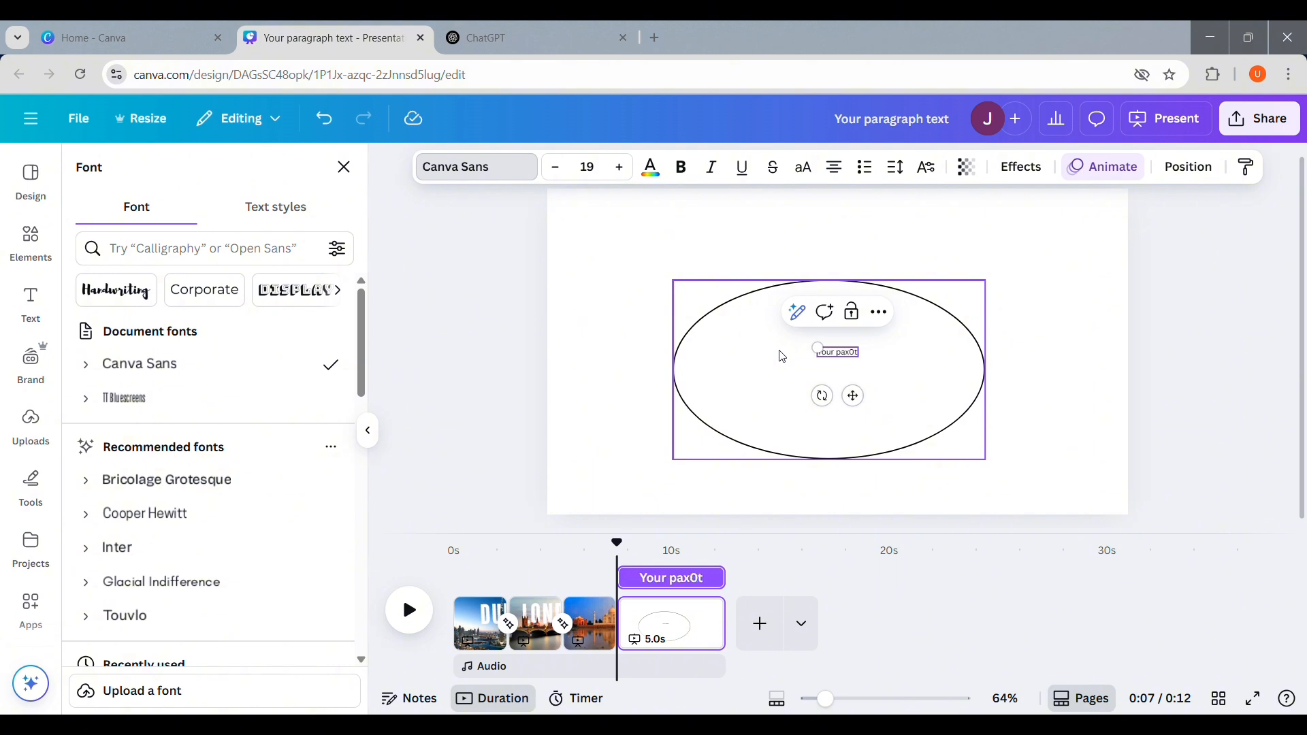
{"action": "key", "text": "BackSpace"}
{"action": "key", "text": "BackSpace"}
{"action": "key", "text": "BackSpace"}
{"action": "key", "text": "BackSpace"}
{"action": "key", "text": "BackSpace"}
{"action": "key", "text": "BackSpace"}
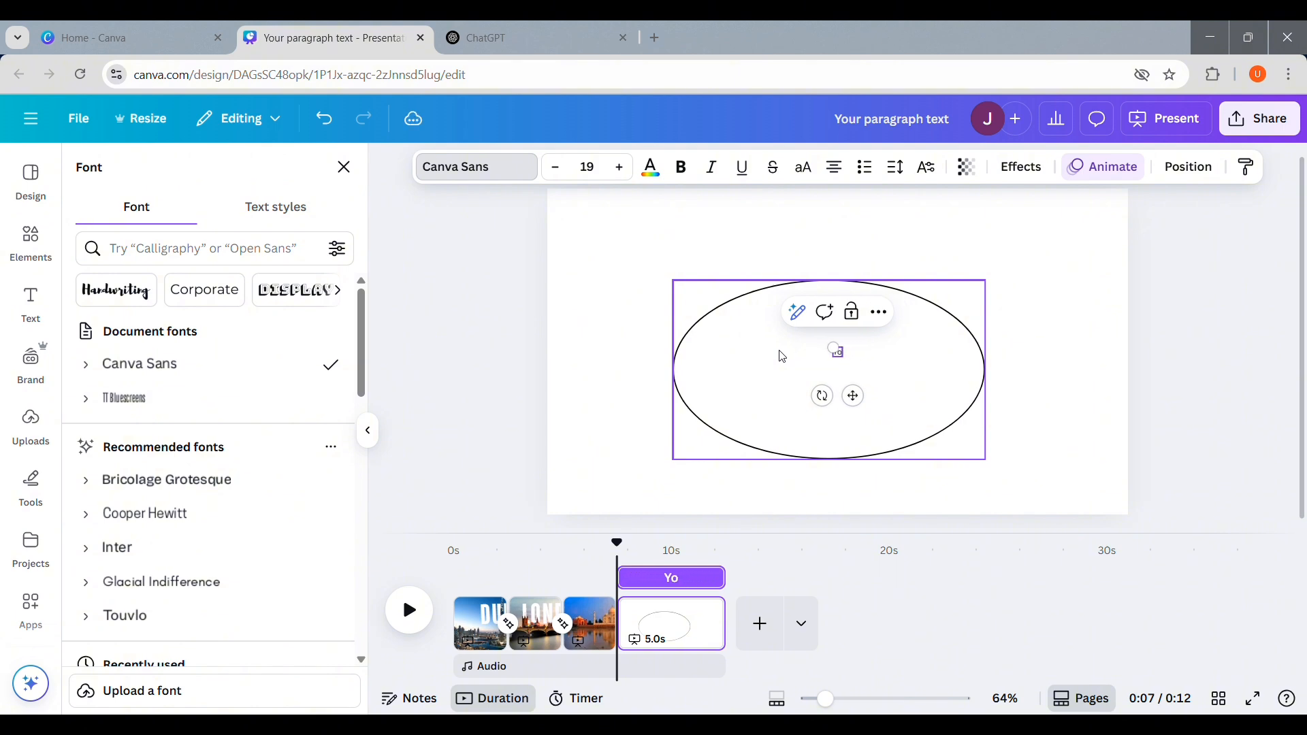
{"action": "key", "text": "BackSpace"}
{"action": "key", "text": "BackSpace"}
{"action": "type", "text": "INDIA"}
{"action": "left_click", "coordinate": [1047, 359]}
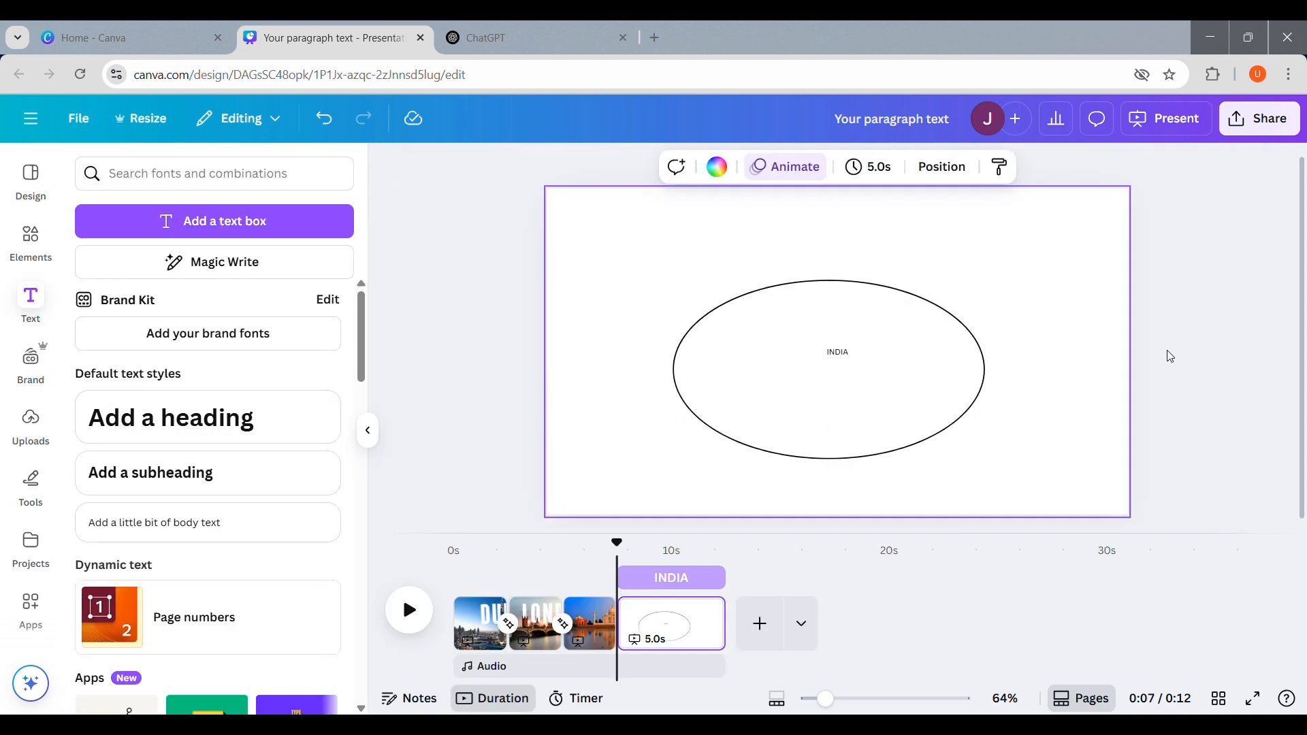
- Enlarge the INDIA text to size 195, centred over the ellipse's upper edge, and set its font to TT Bluescreens
{"action": "left_click", "coordinate": [840, 353]}
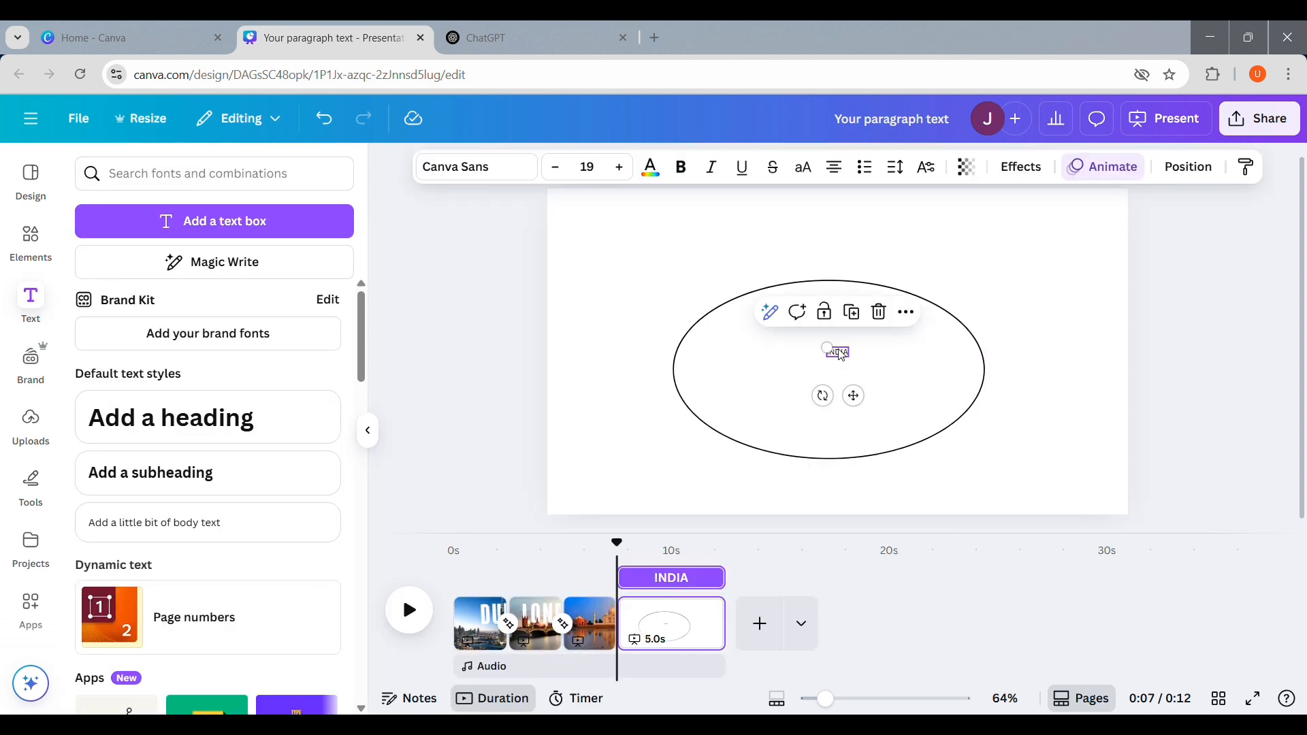
{"action": "left_click_drag", "start_coordinate": [860, 367], "coordinate": [917, 298]}
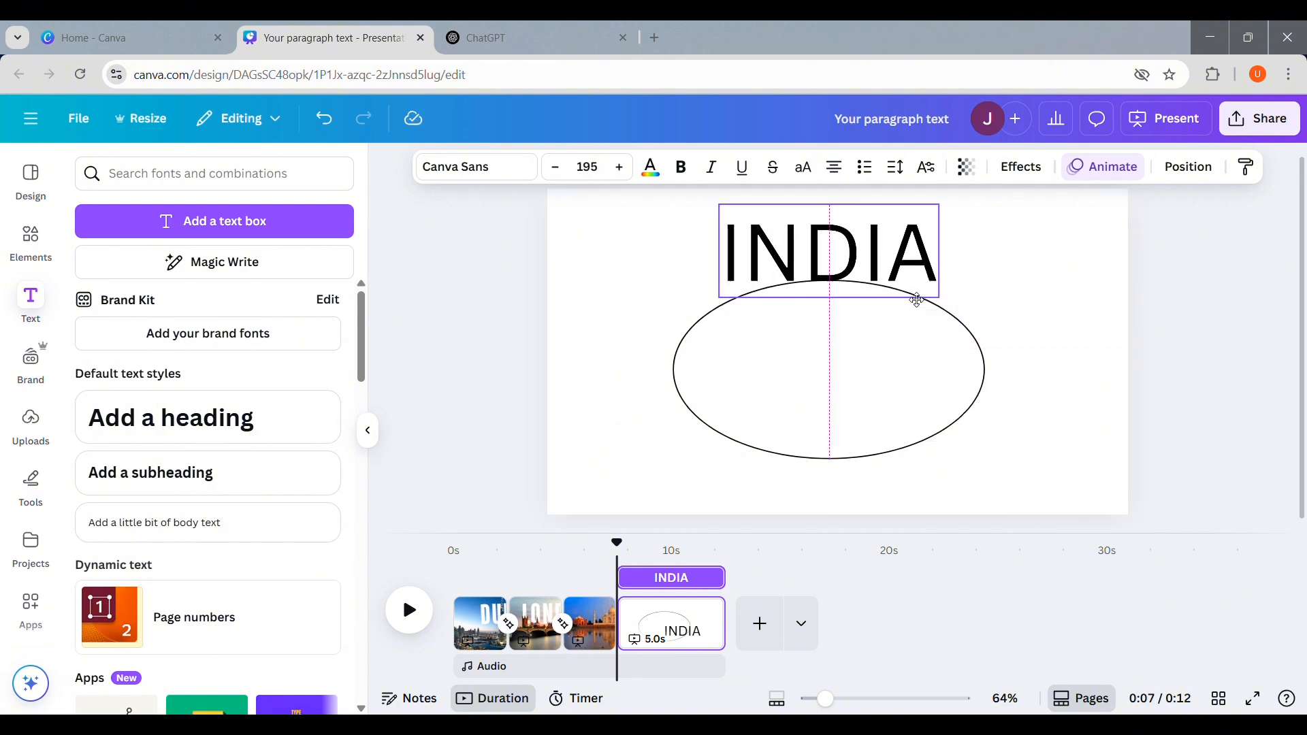
{"action": "left_click", "coordinate": [511, 167]}
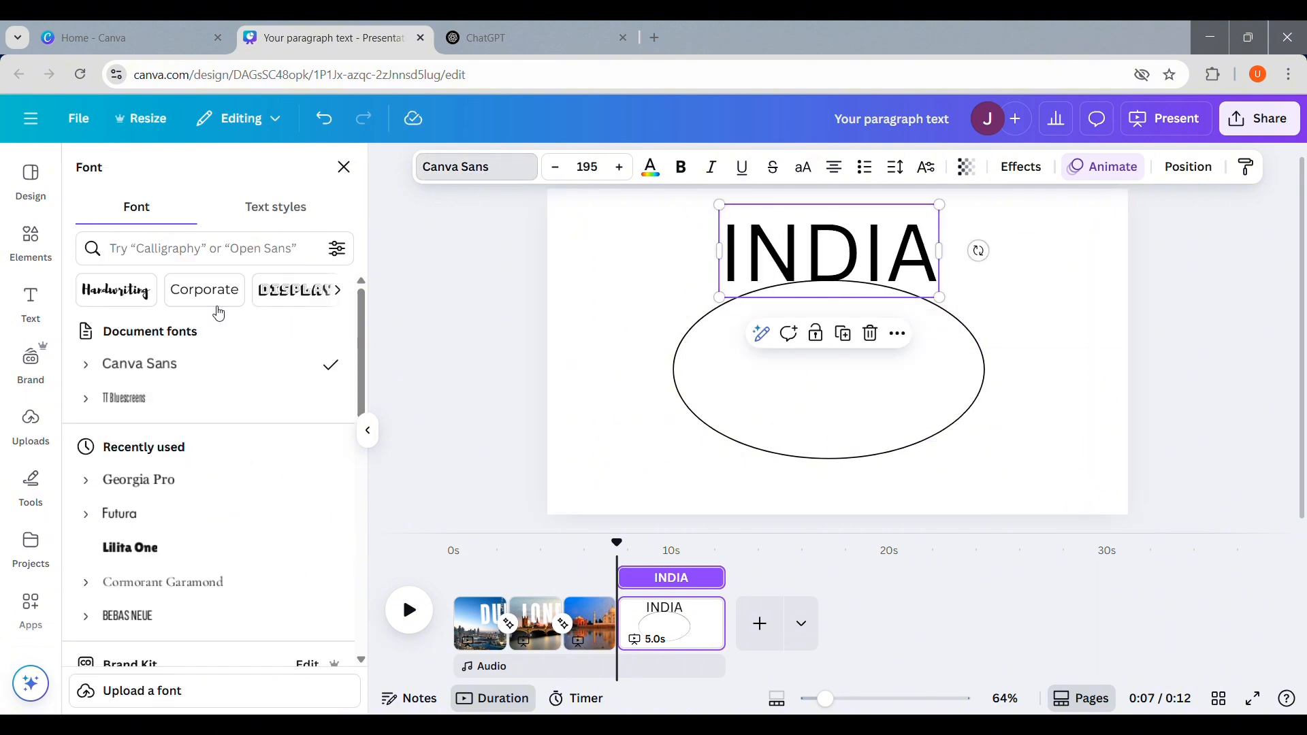
{"action": "left_click", "coordinate": [226, 400]}
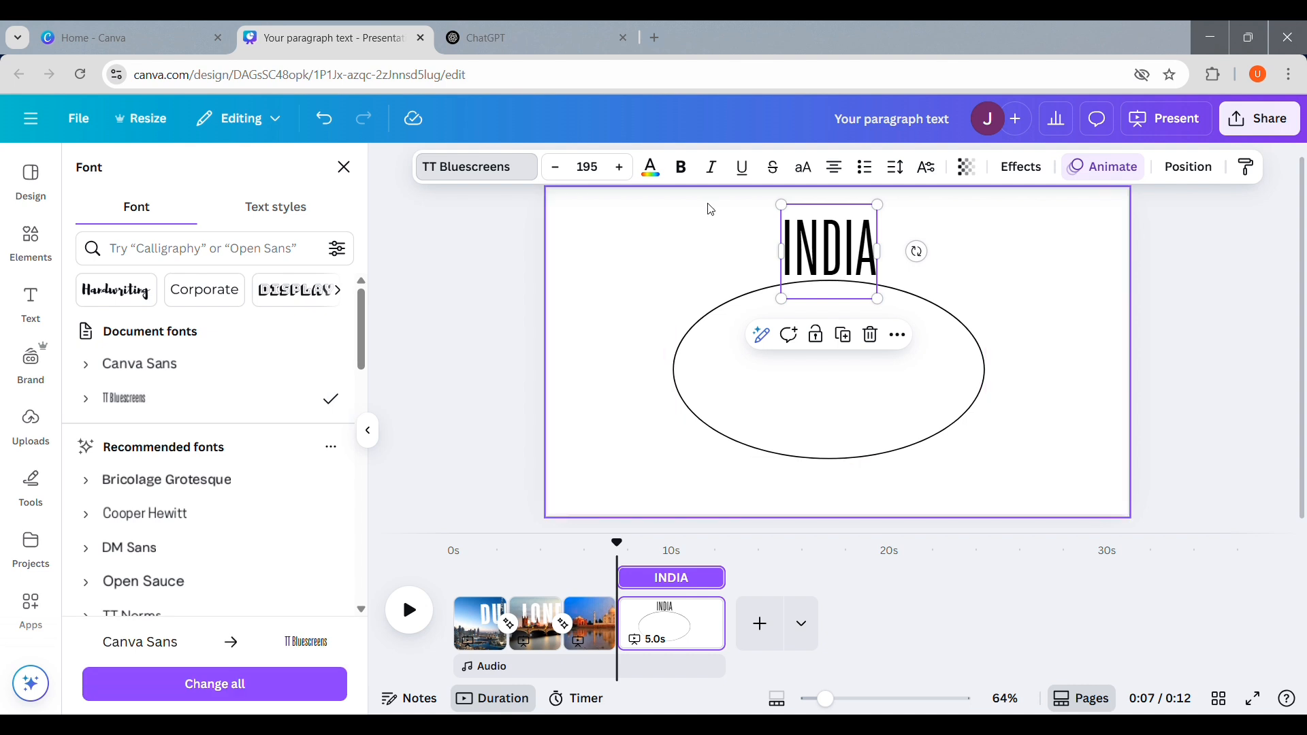
- Set the letter spacing of the INDIA text to 30
{"action": "left_click", "coordinate": [903, 179]}
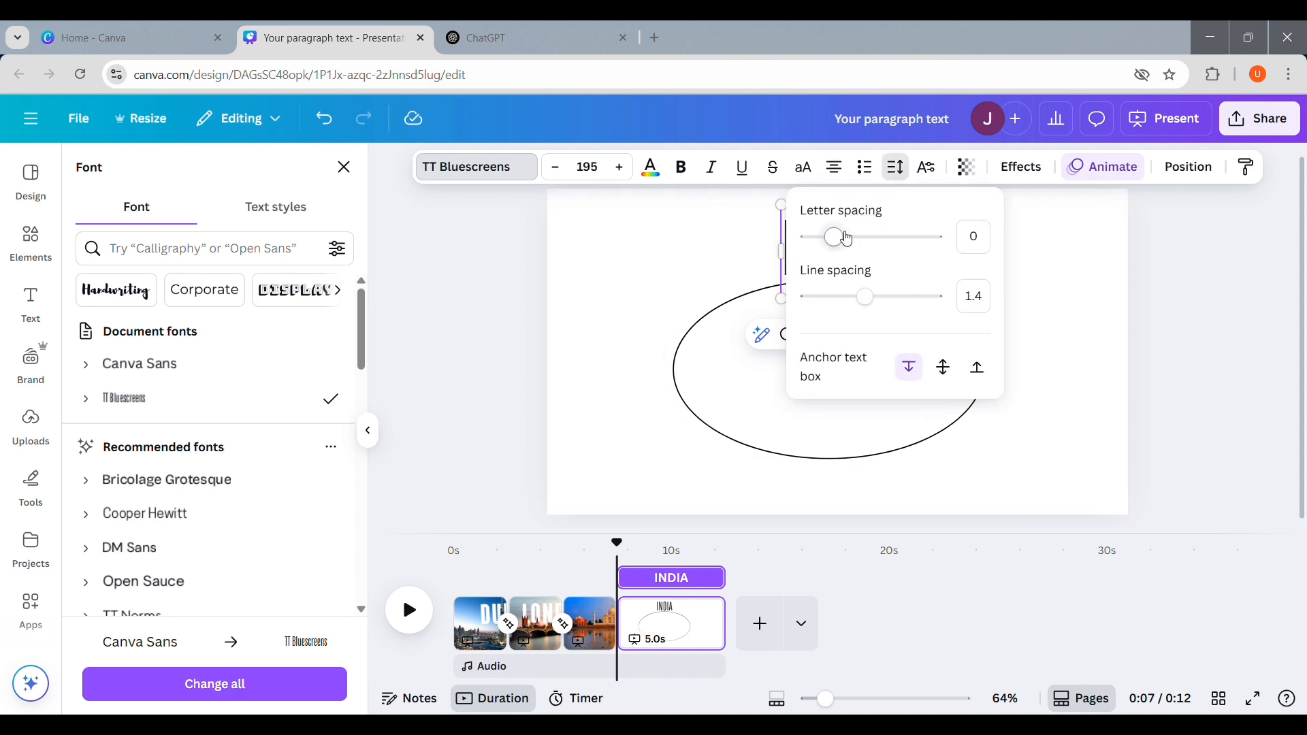
{"action": "left_click_drag", "start_coordinate": [844, 241], "coordinate": [839, 241]}
{"action": "left_click", "coordinate": [977, 239]}
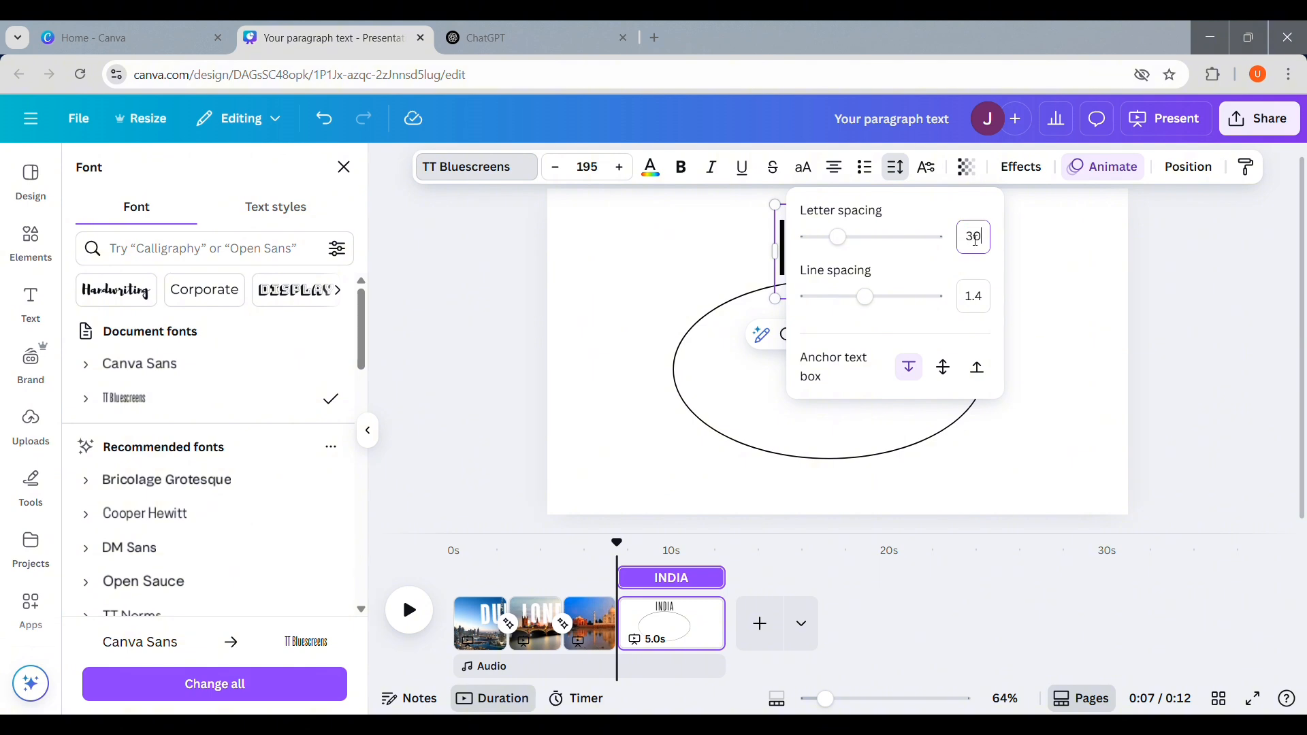
{"action": "key", "text": "Return"}
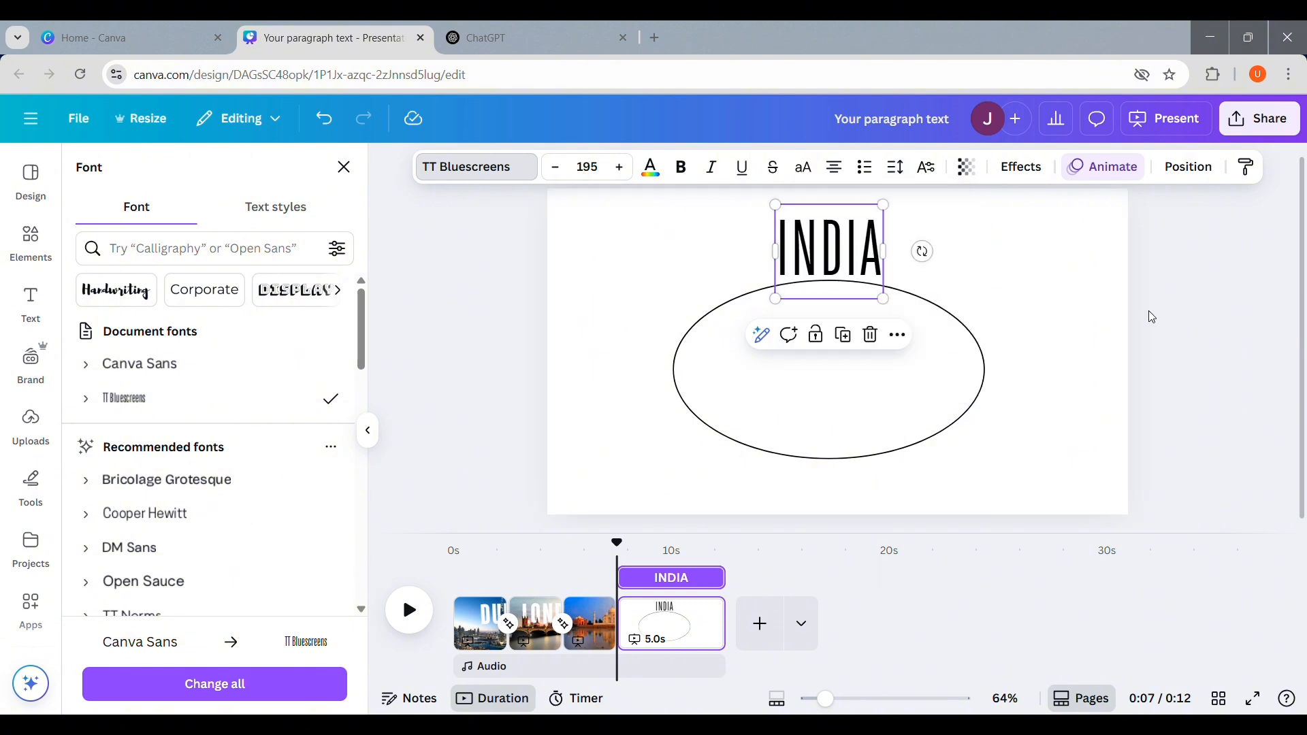
- Seat the INDIA text on the ellipse's upper edge, and place a copy rotated 90 degrees at the ellipse's right end
{"action": "left_click_drag", "start_coordinate": [856, 290], "coordinate": [857, 297]}
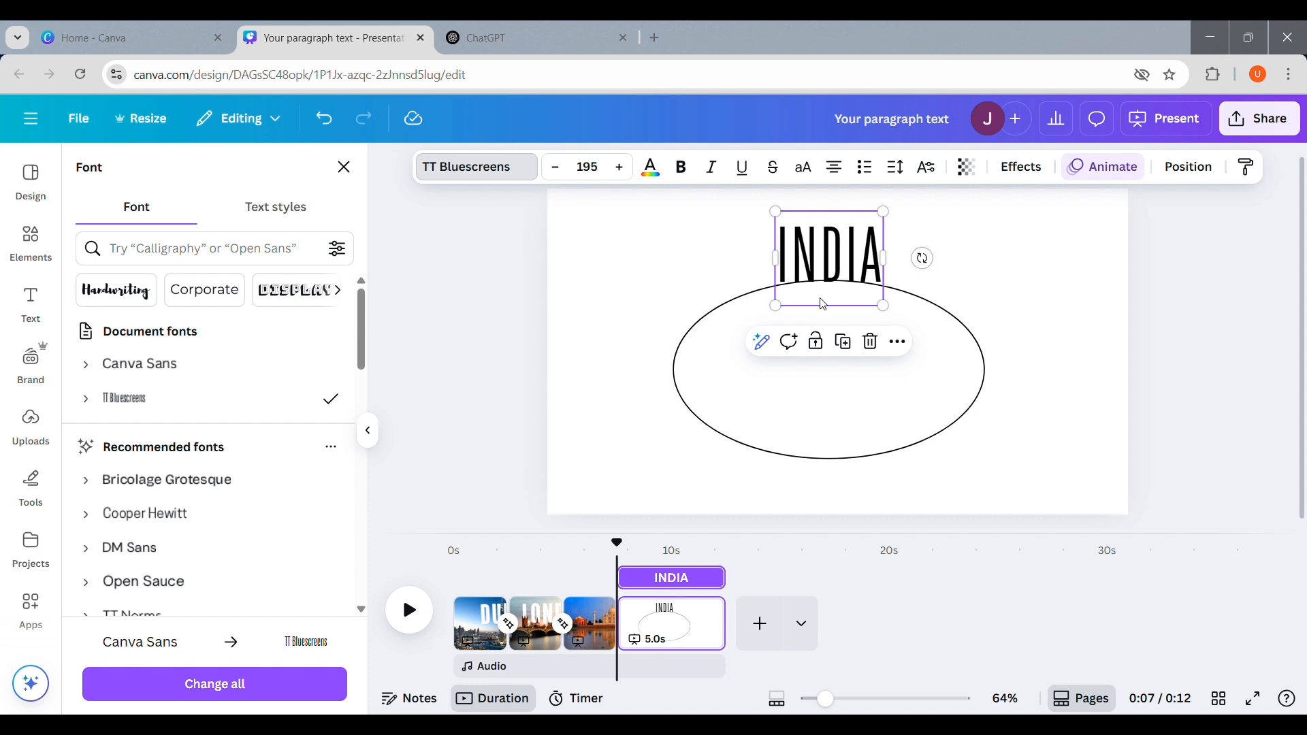
{"action": "key", "text": "ctrl+d"}
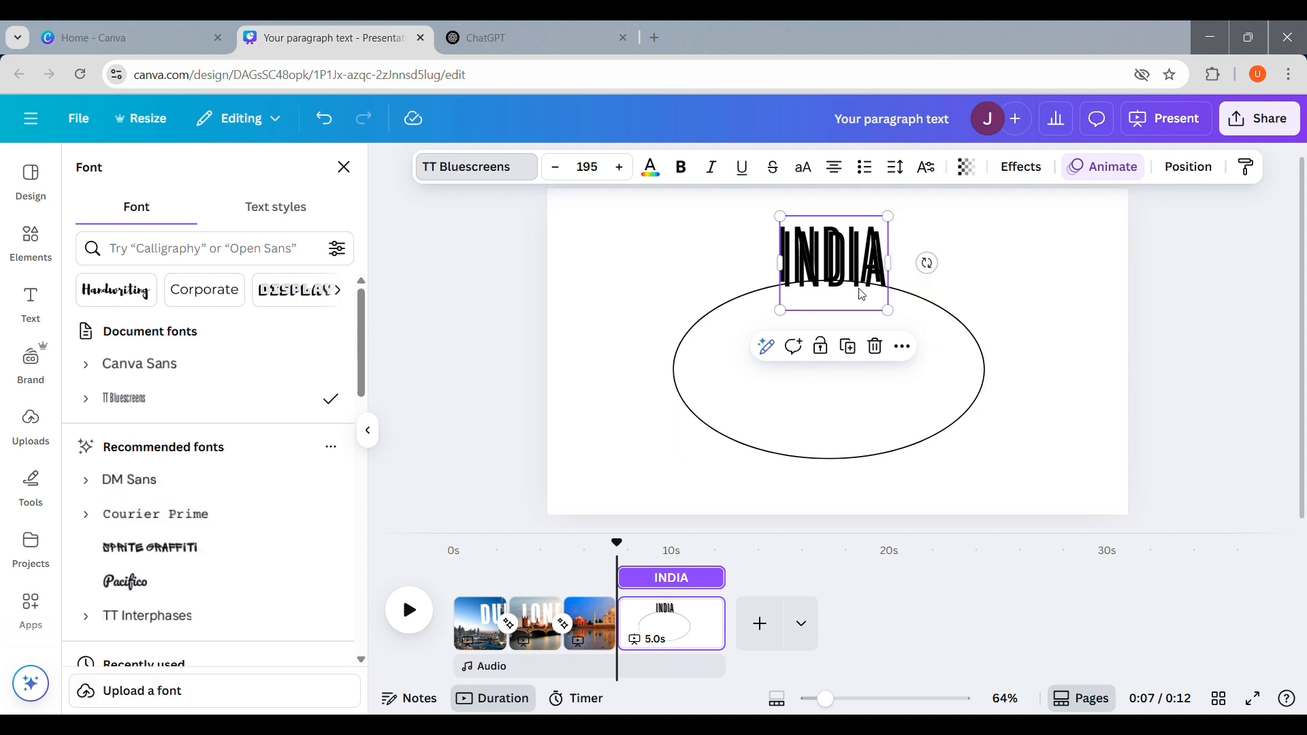
{"action": "left_click_drag", "start_coordinate": [861, 298], "coordinate": [986, 321]}
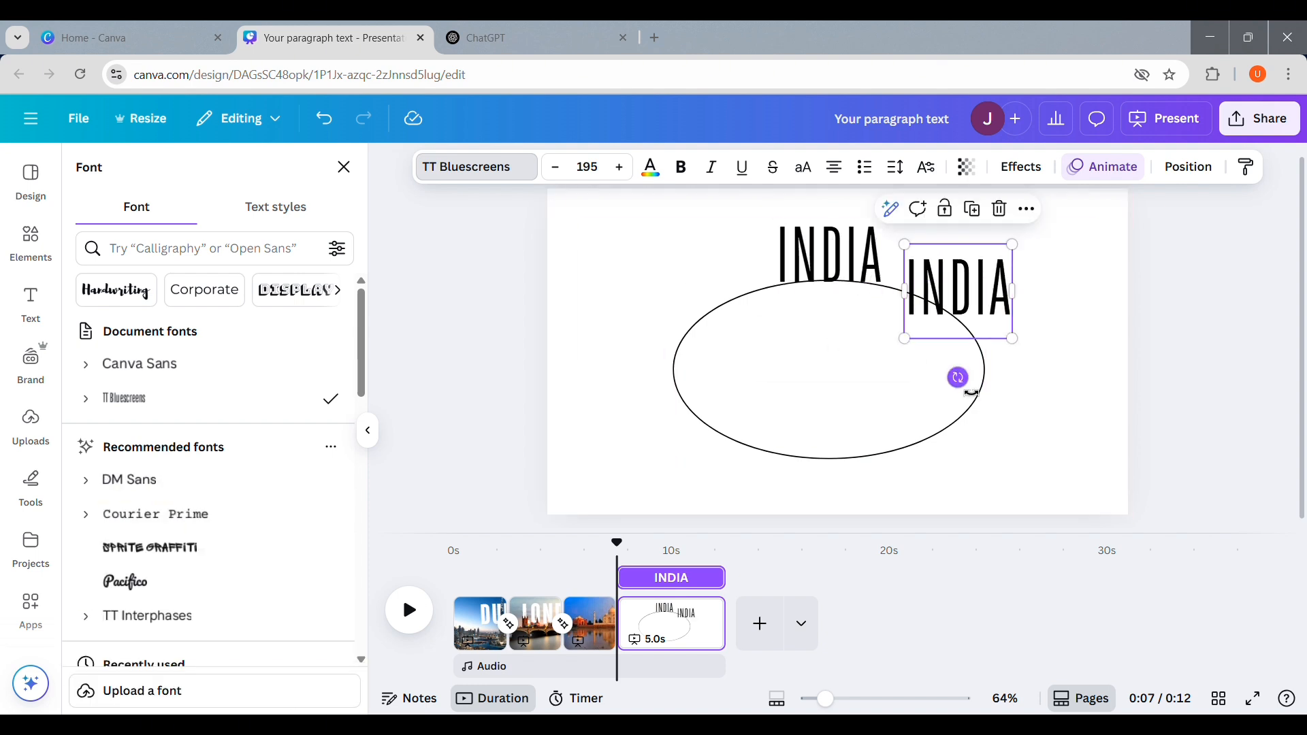
{"action": "left_click_drag", "start_coordinate": [954, 374], "coordinate": [816, 304]}
{"action": "left_click_drag", "start_coordinate": [997, 312], "coordinate": [1031, 362]}
- Replace the rotated copy's text with "LONDON" and widen its text box so the word fits on one line
{"action": "double_click", "coordinate": [1032, 362]}
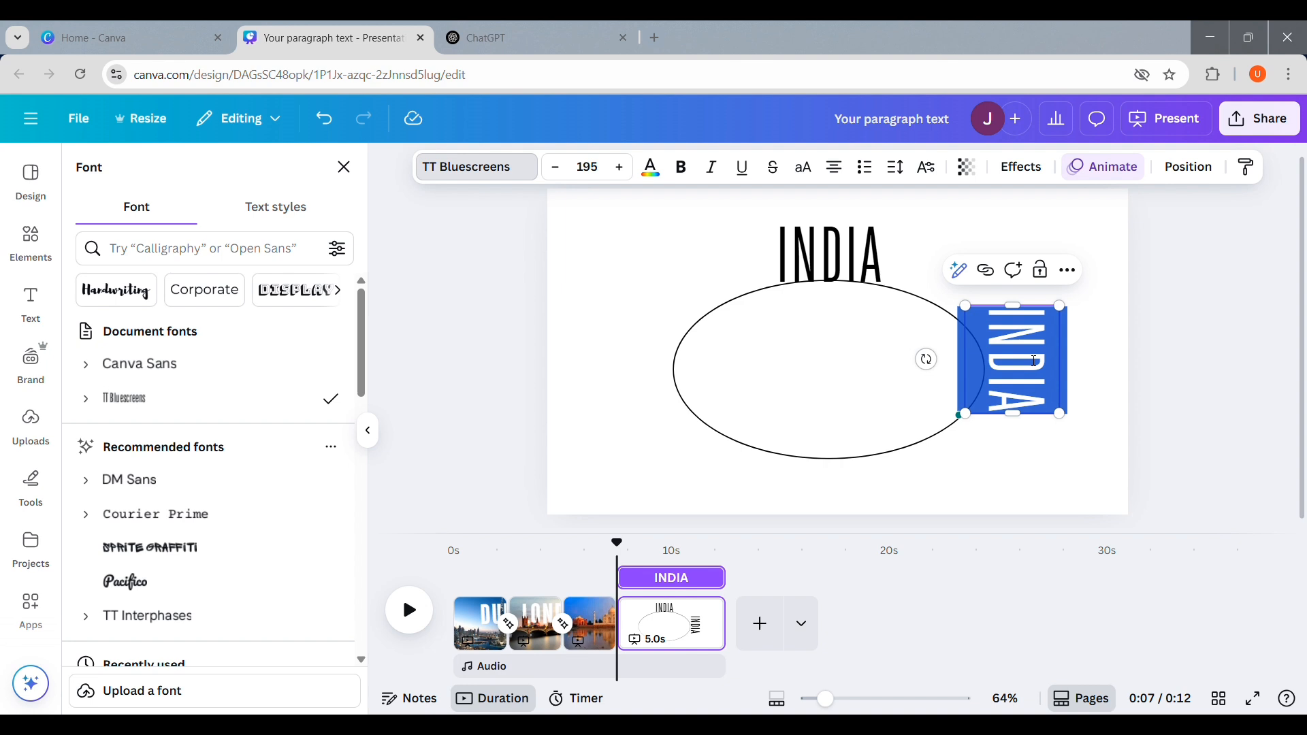
{"action": "type", "text": "LONDON"}
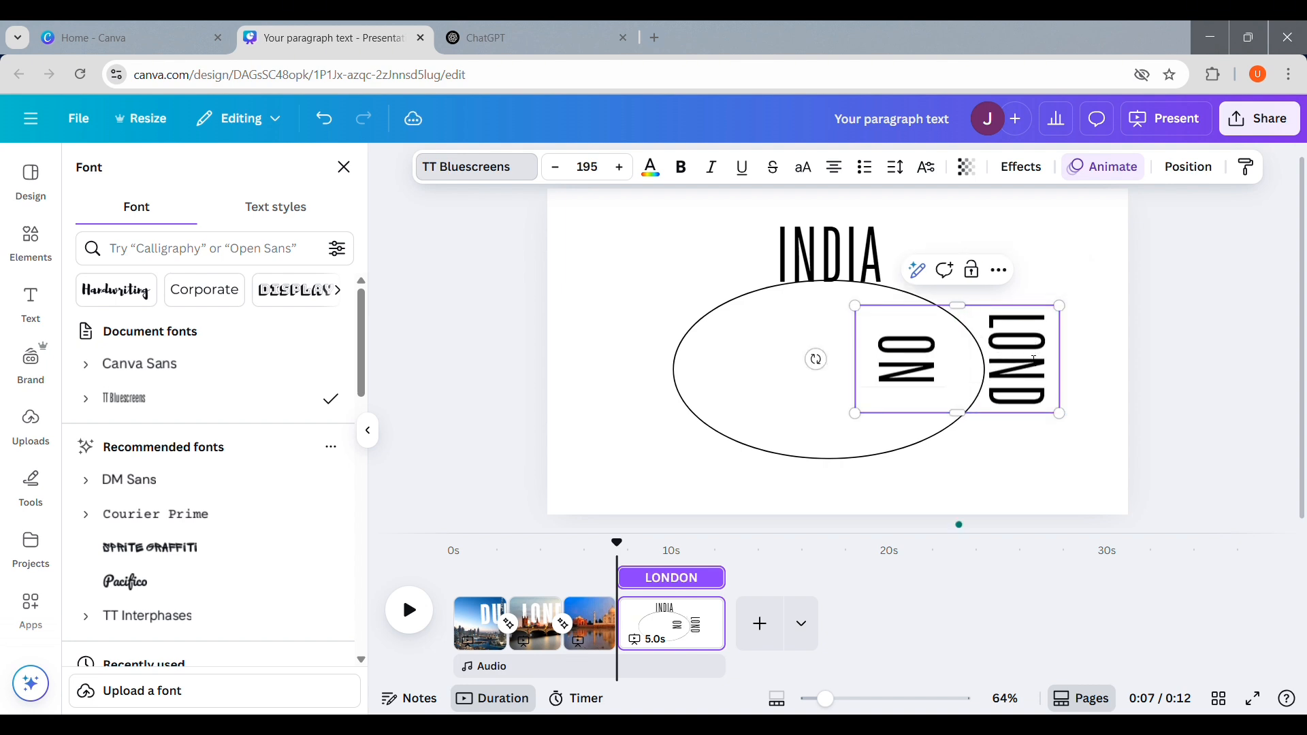
{"action": "left_click_drag", "start_coordinate": [958, 415], "coordinate": [977, 472]}
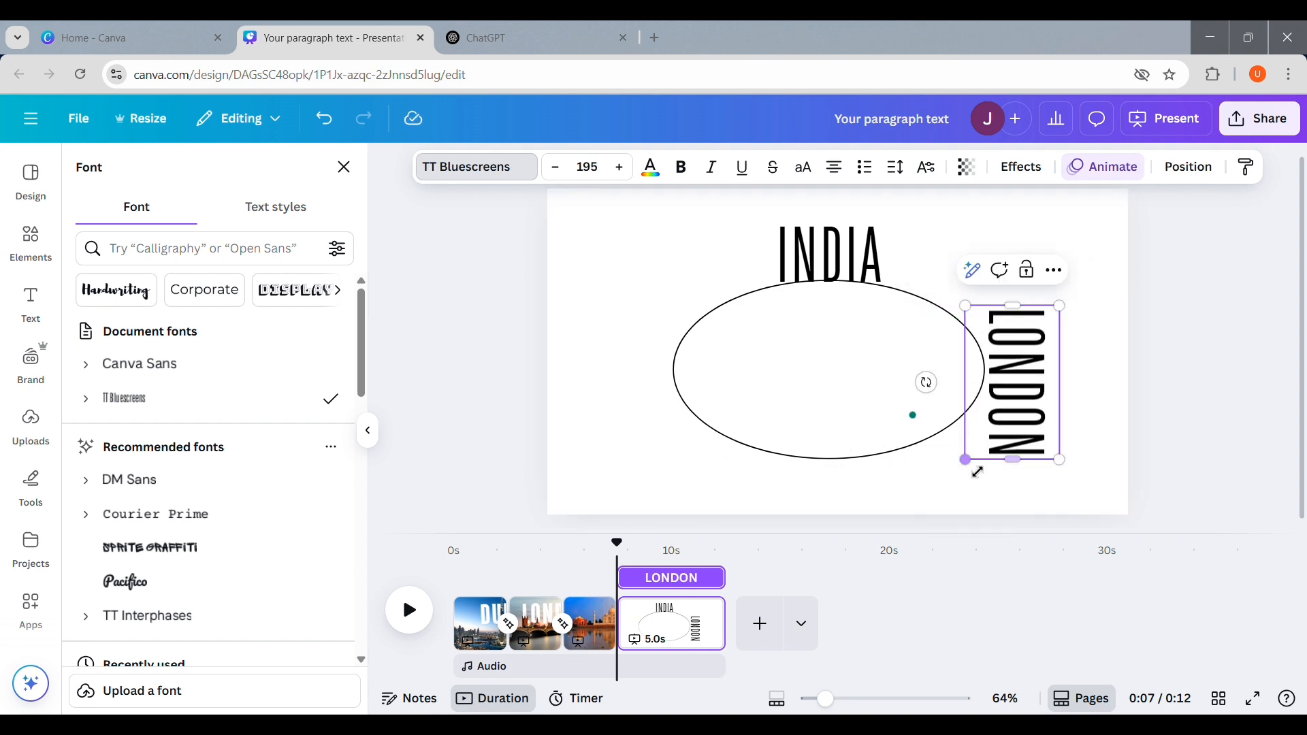
{"action": "key", "text": "Escape"}
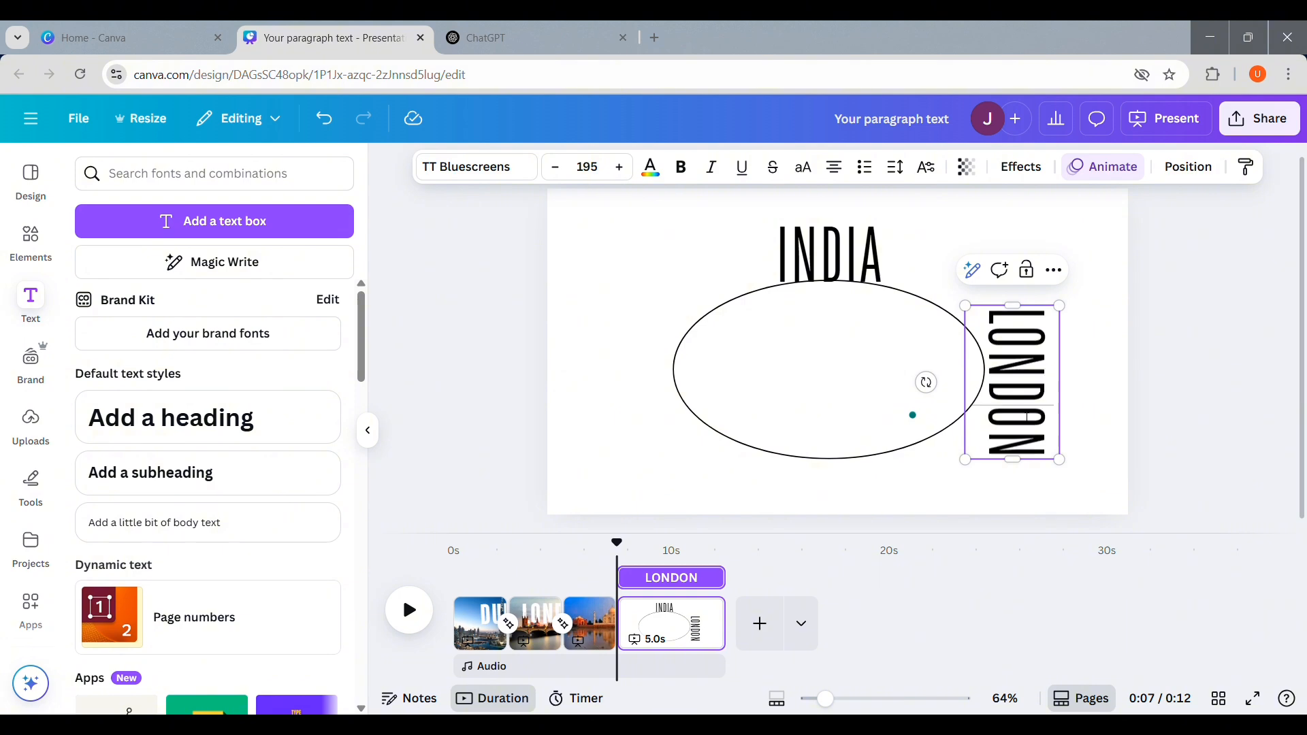
{"action": "left_click", "coordinate": [1166, 401]}
- Duplicate the vertical LONDON text, turn the copy upside down and place it level against the ellipse's lower edge
{"action": "left_click_drag", "start_coordinate": [1040, 407], "coordinate": [880, 422]}
{"action": "key", "text": "ctrl+d"}
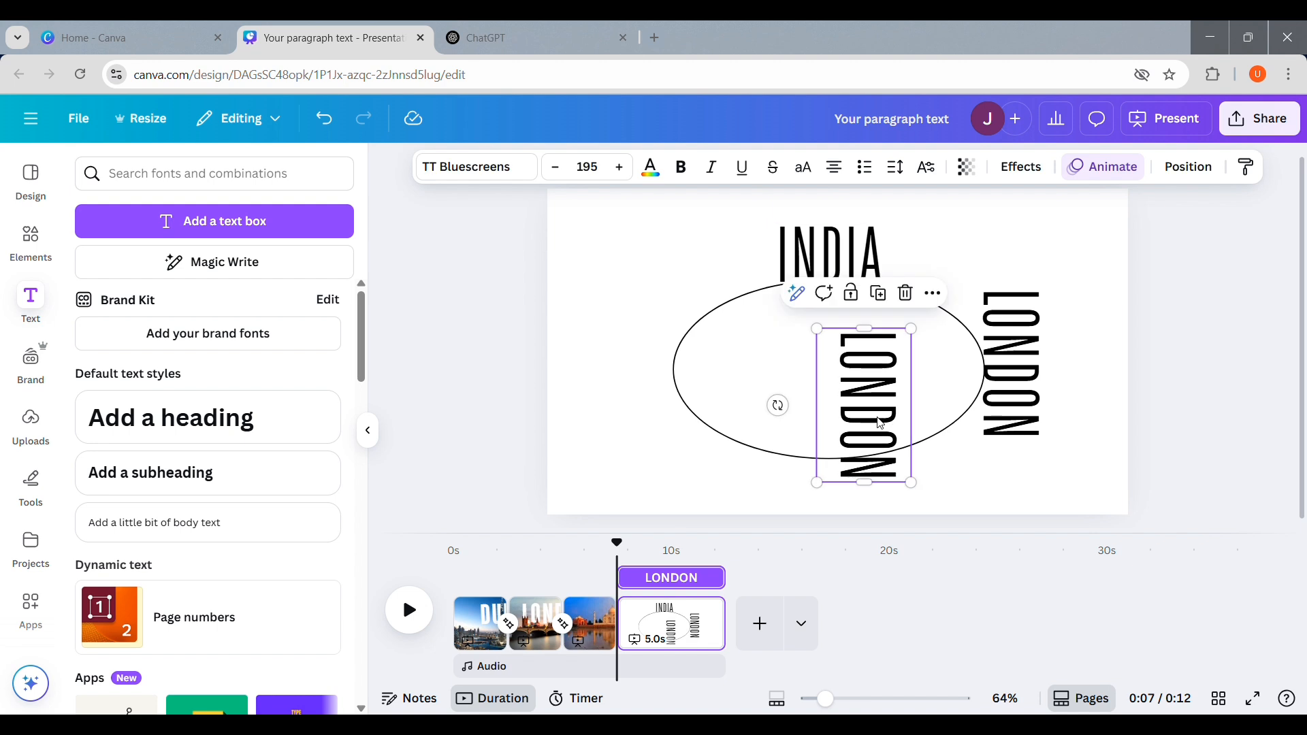
{"action": "left_click_drag", "start_coordinate": [778, 406], "coordinate": [869, 513]}
{"action": "left_click", "coordinate": [1154, 411]}
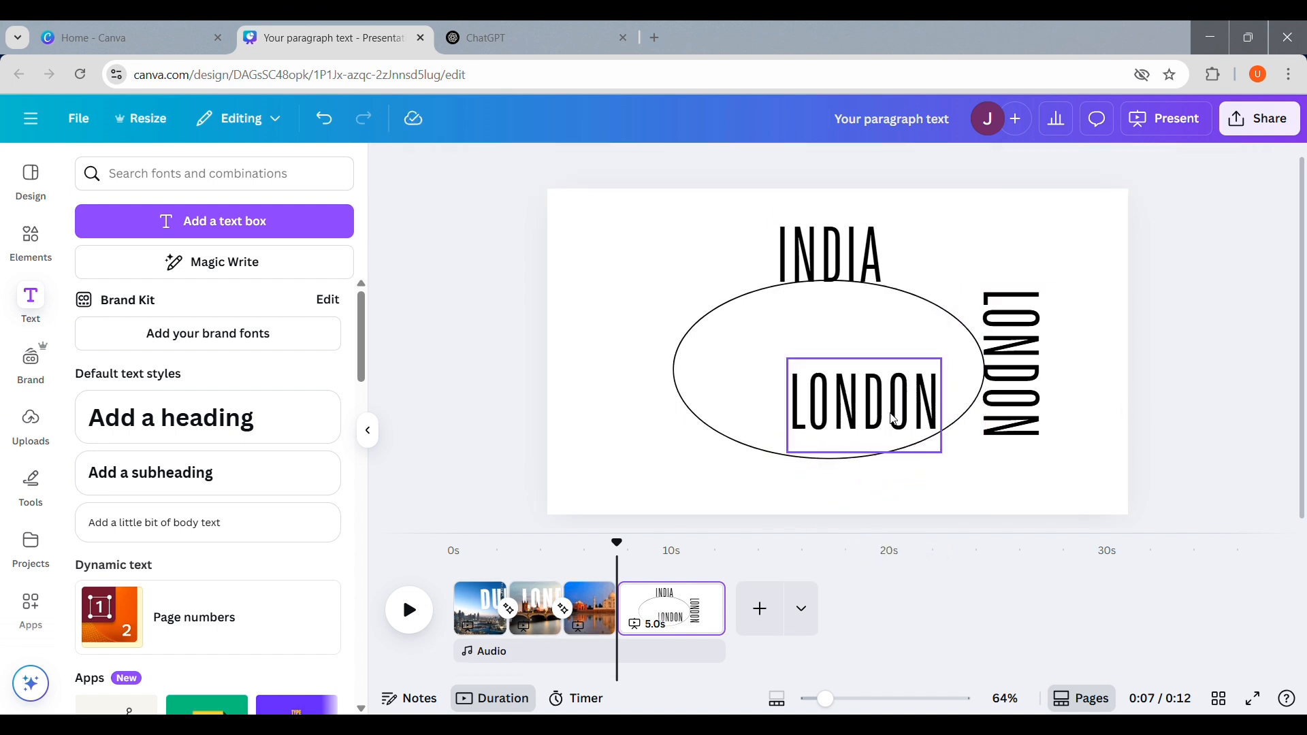
{"action": "left_click_drag", "start_coordinate": [900, 428], "coordinate": [874, 432]}
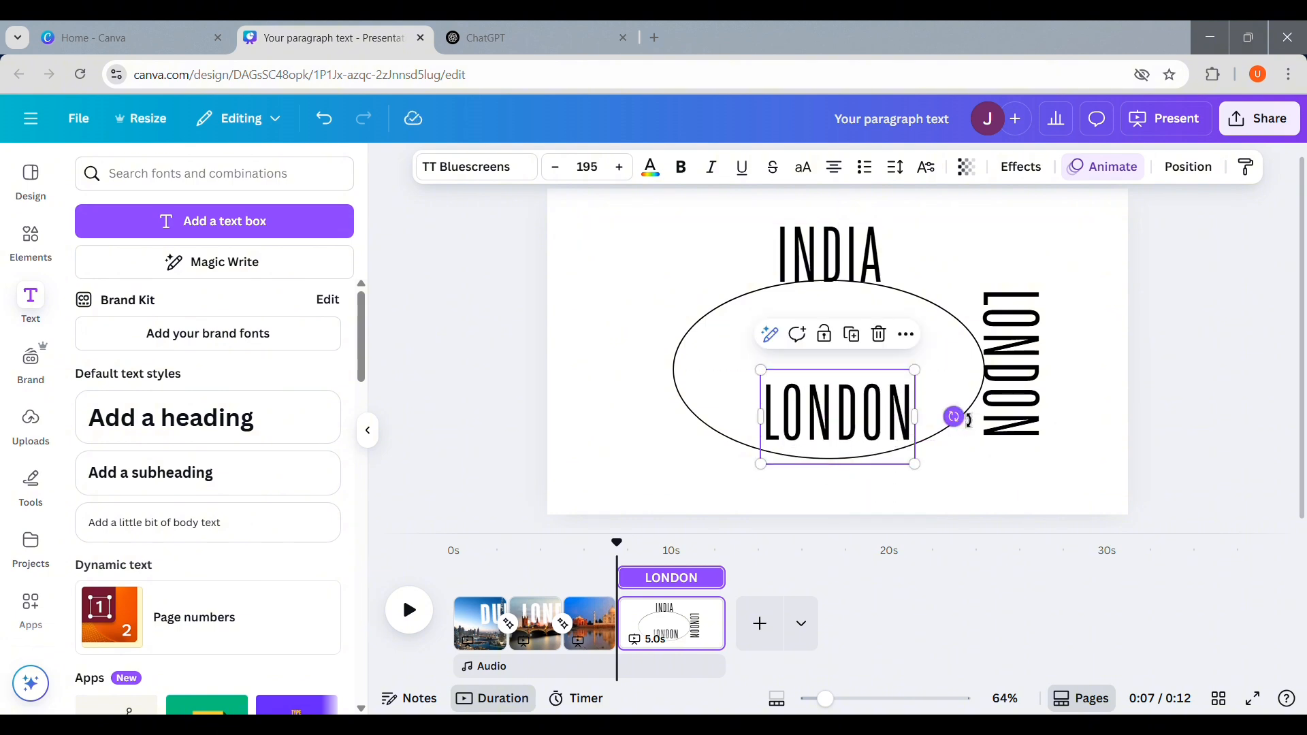
{"action": "left_click_drag", "start_coordinate": [967, 428], "coordinate": [723, 418]}
{"action": "left_click", "coordinate": [1171, 412]}
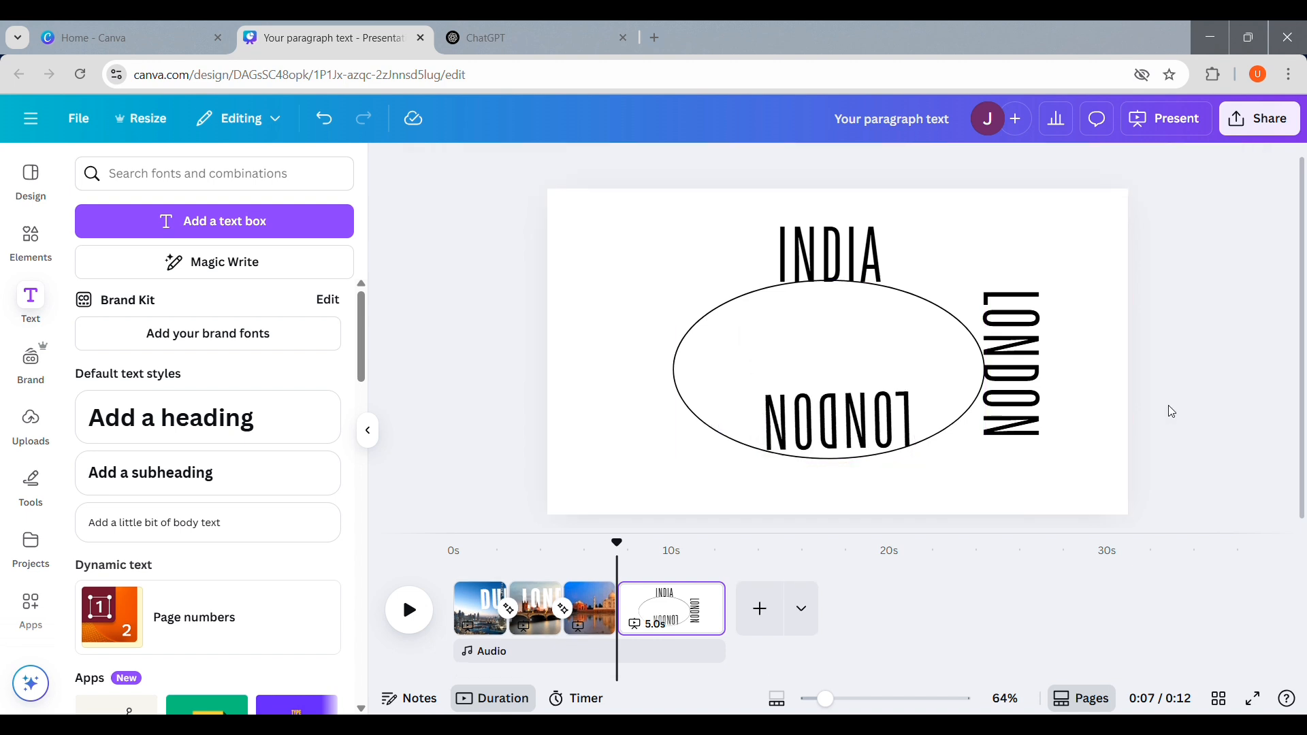
{"action": "left_click_drag", "start_coordinate": [870, 441], "coordinate": [877, 507]}
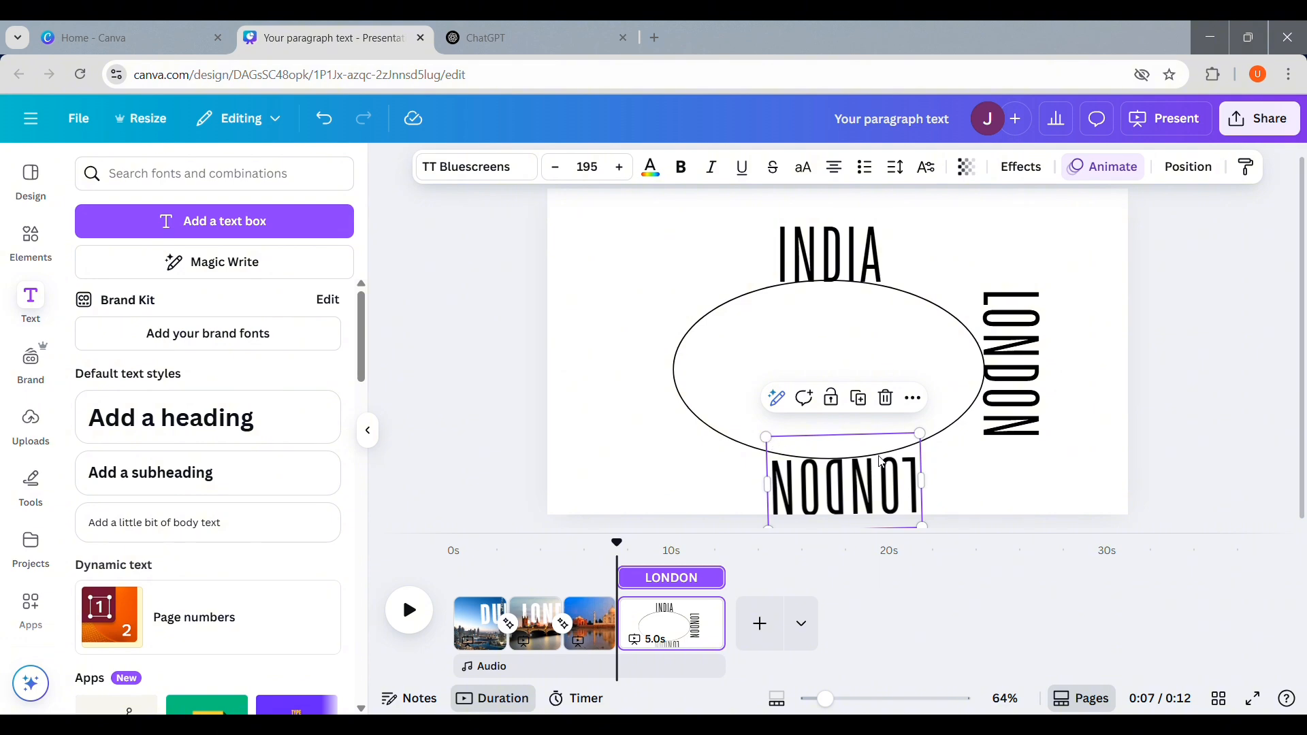
{"action": "scroll", "coordinate": [881, 462], "scroll_direction": "down", "scroll_amount": 3}
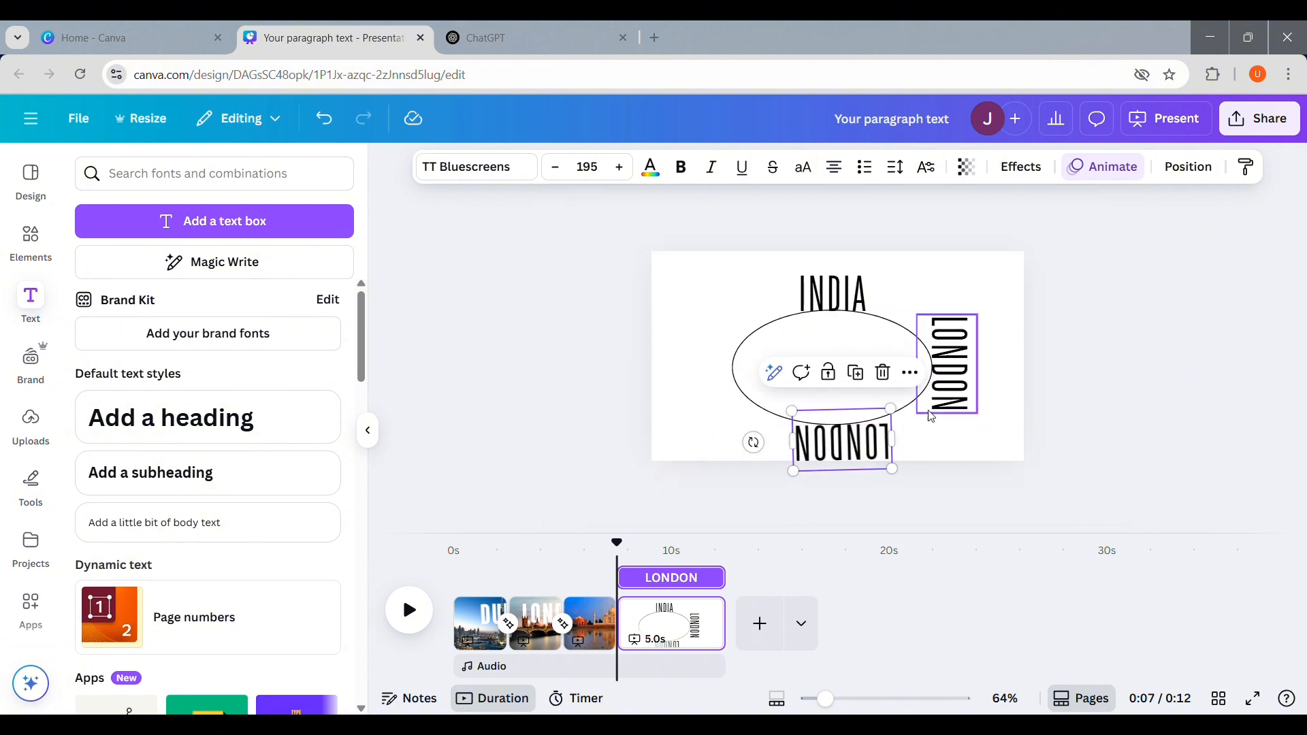
{"action": "left_click_drag", "start_coordinate": [753, 444], "coordinate": [761, 450]}
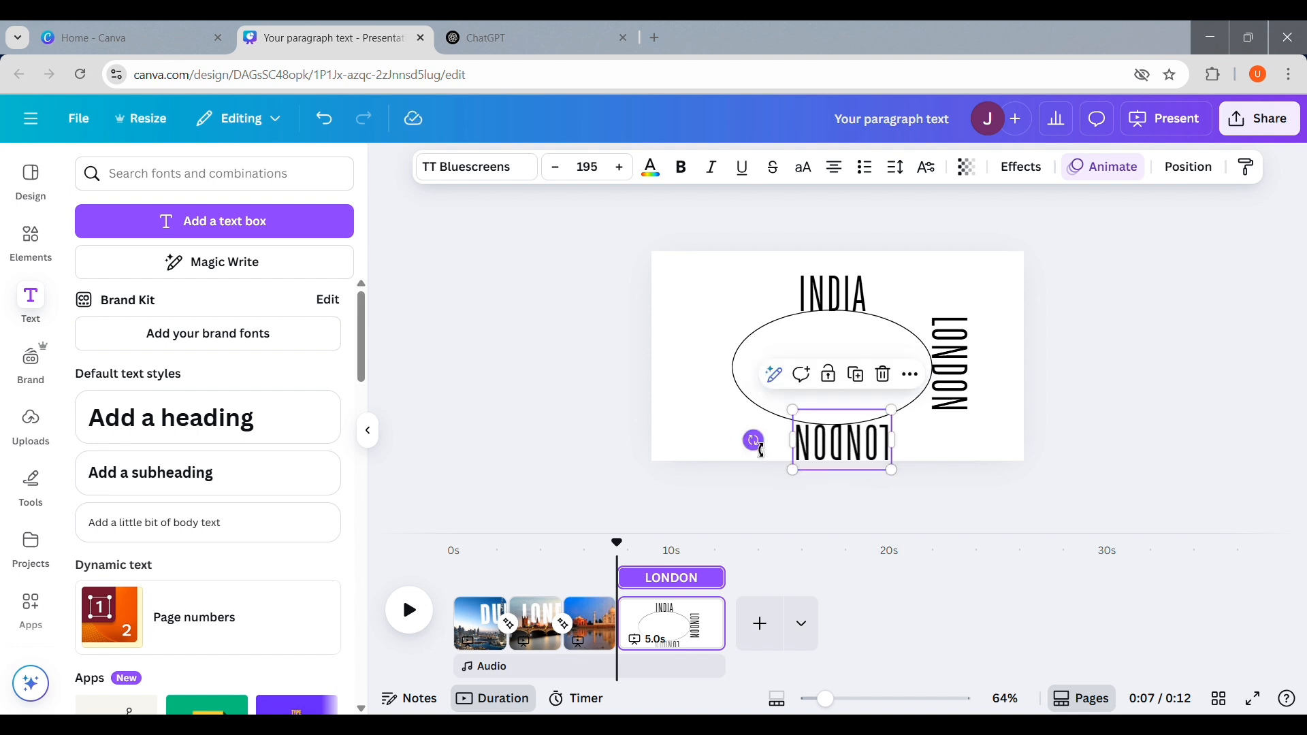
- Replace the upside-down text below the ellipse with "DUBAI"
{"action": "double_click", "coordinate": [837, 453]}
{"action": "type", "text": "DUBAI"}
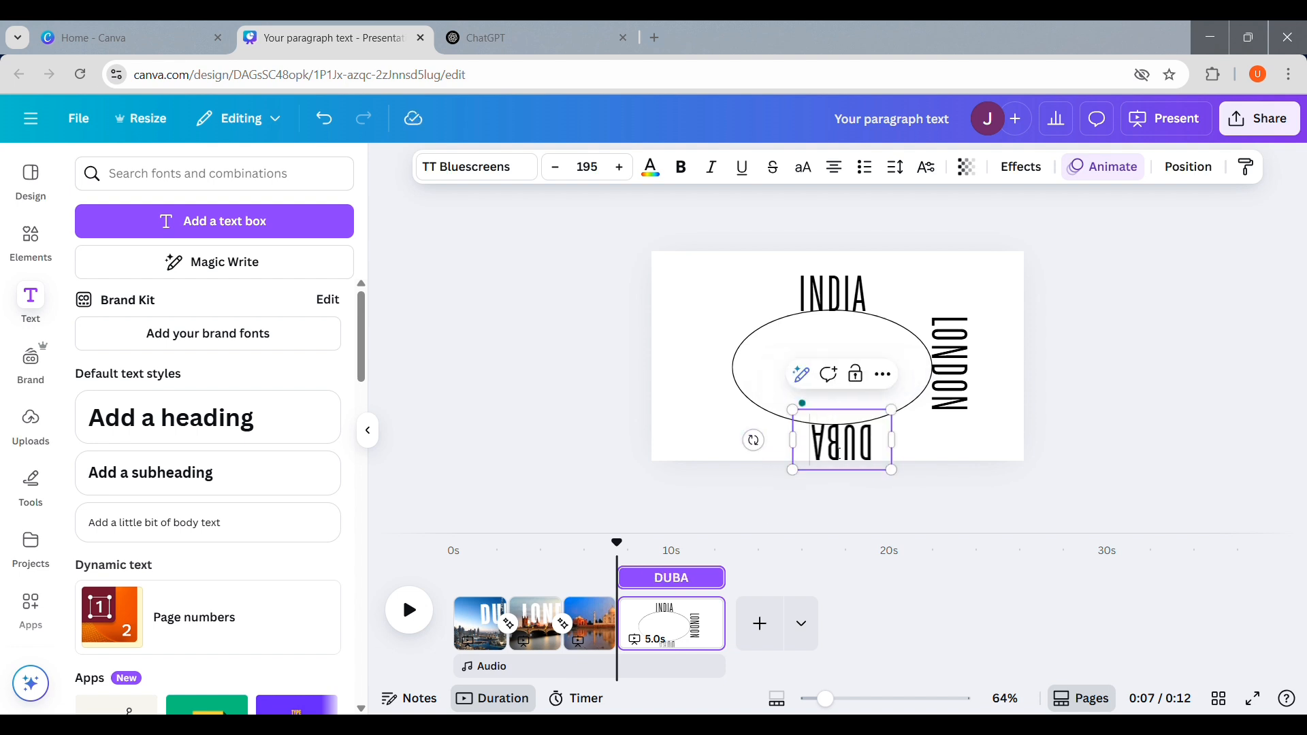
{"action": "left_click", "coordinate": [1141, 468]}
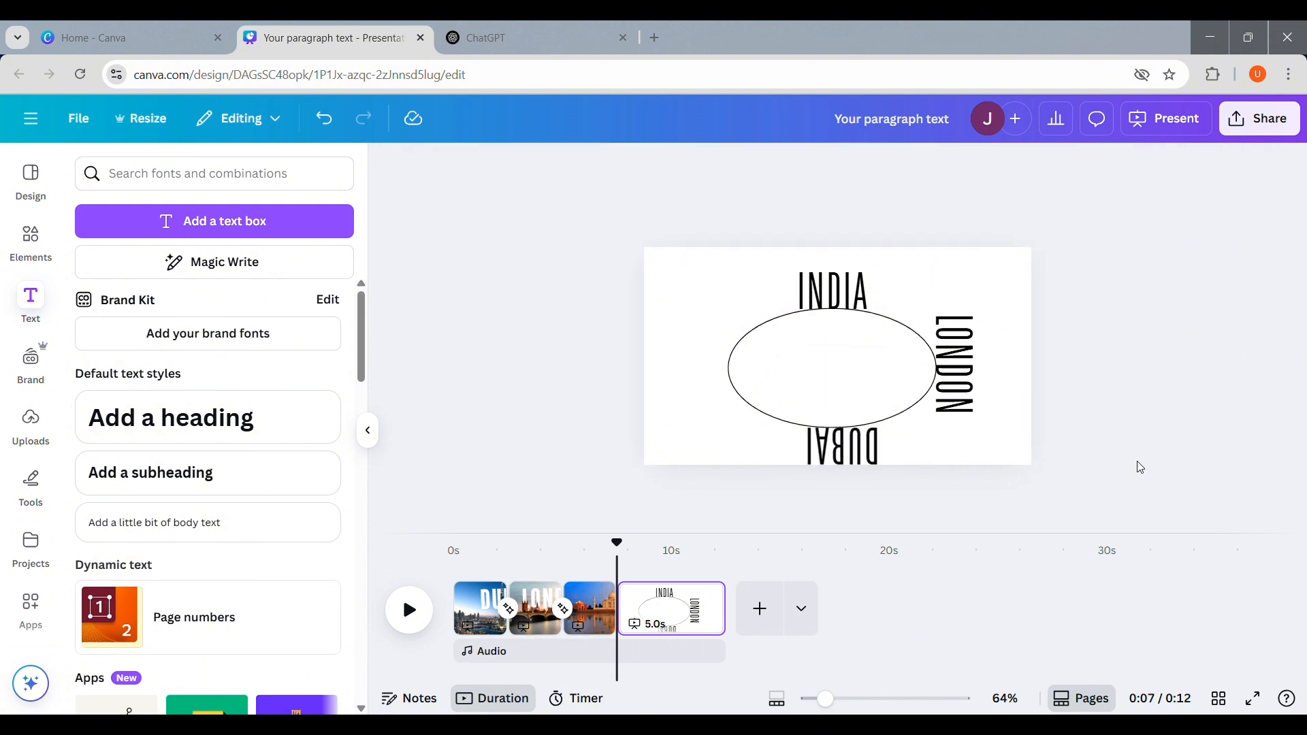
- Group the ellipse with its INDIA, LONDON and DUBAI texts and copy the group onto the Taj Mahal photo page
{"action": "left_click_drag", "start_coordinate": [530, 224], "coordinate": [1104, 538]}
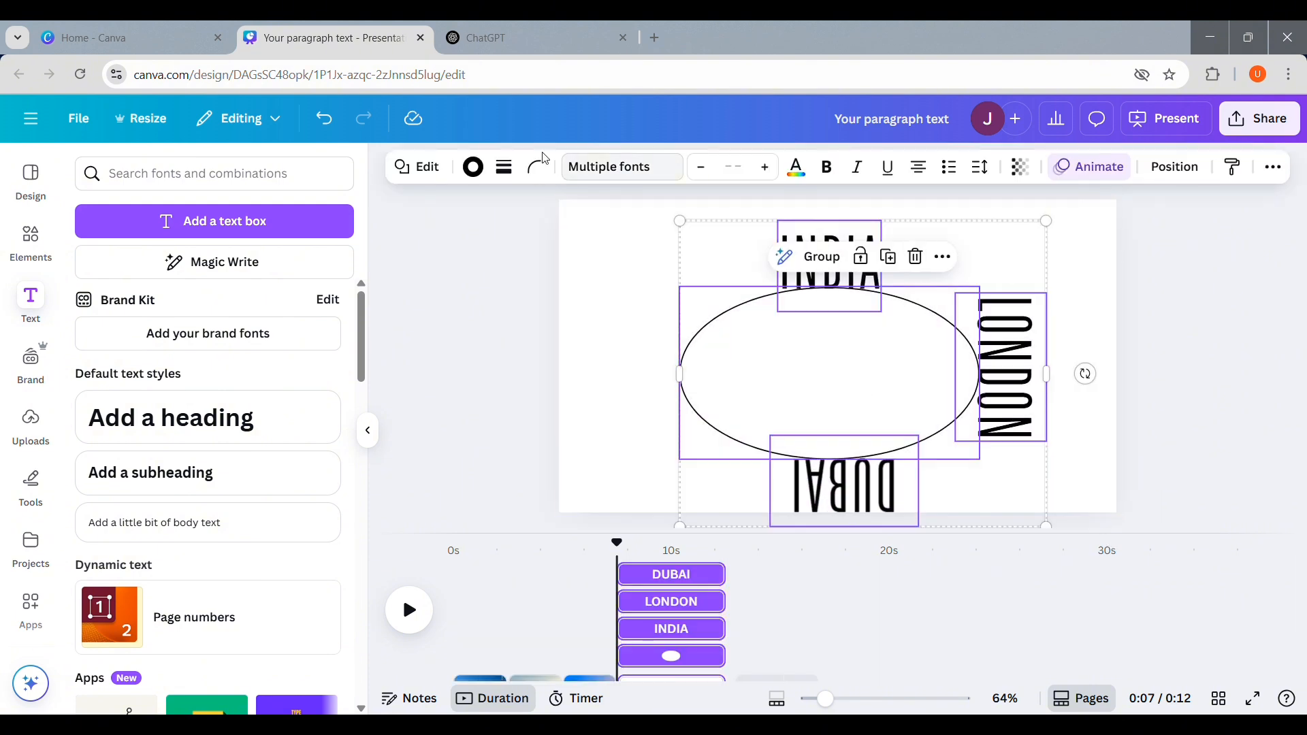
{"action": "left_click", "coordinate": [808, 264]}
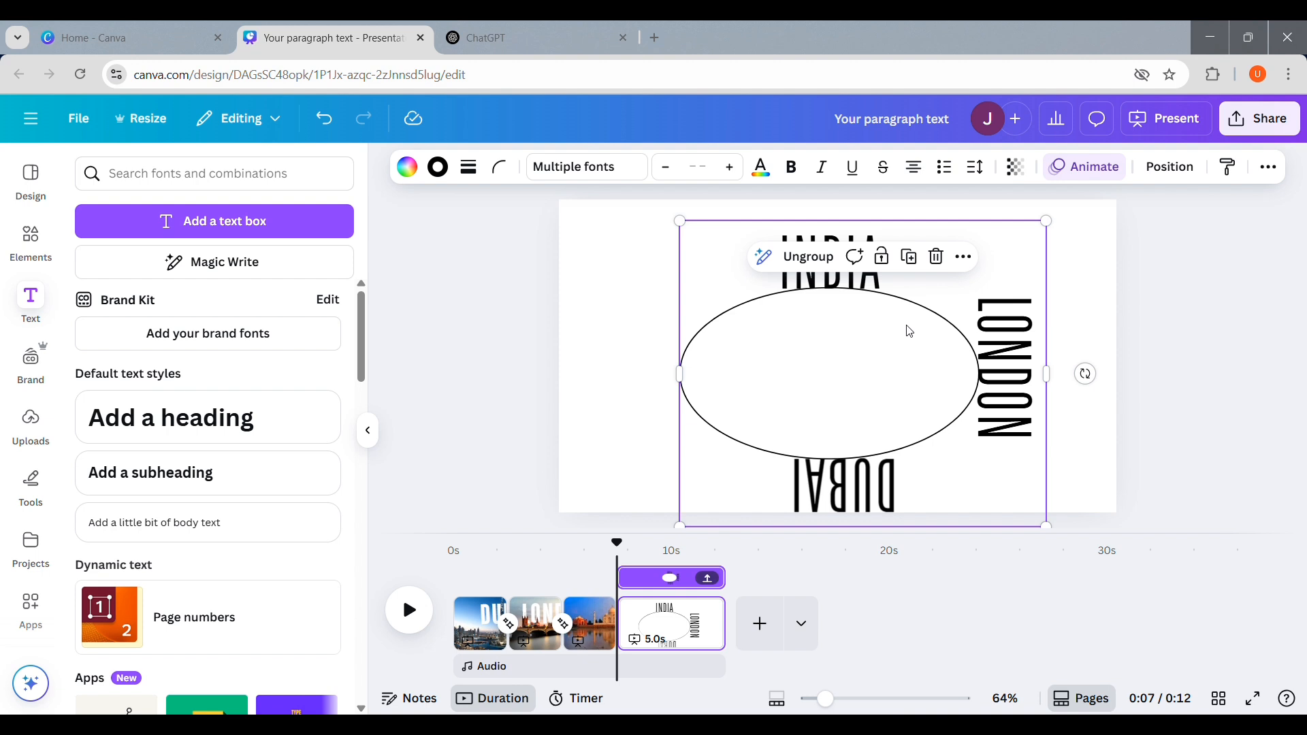
{"action": "left_click", "coordinate": [600, 617]}
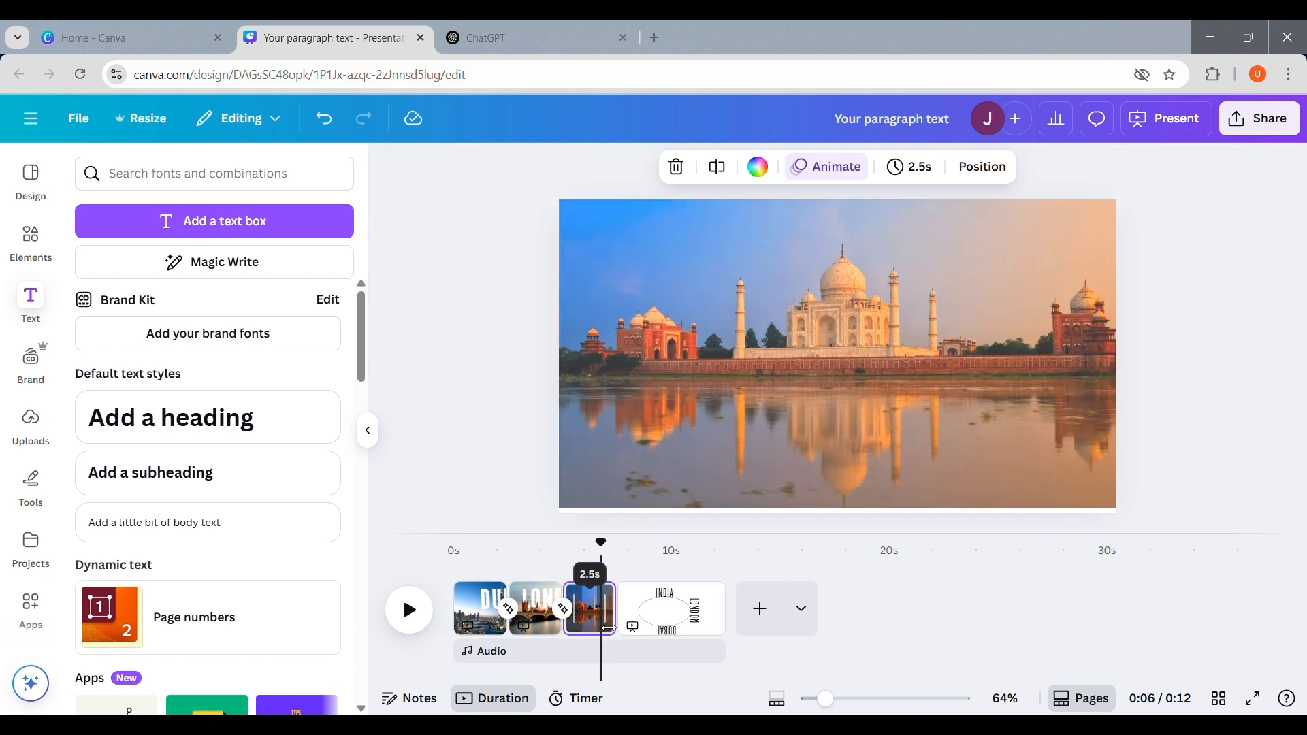
{"action": "key", "text": "ctrl+v"}
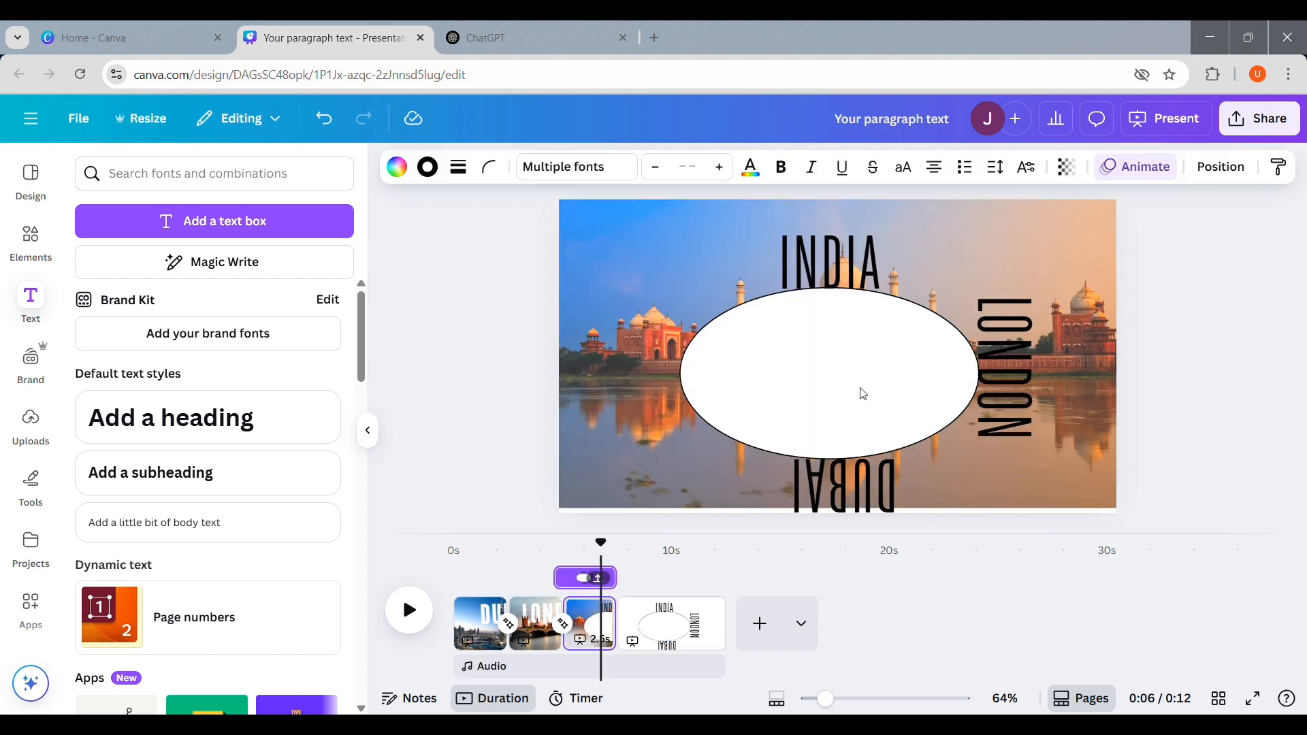
- Enlarge the Taj Mahal photo to cover the whole page and check the page's layer order
{"action": "left_click", "coordinate": [1105, 471]}
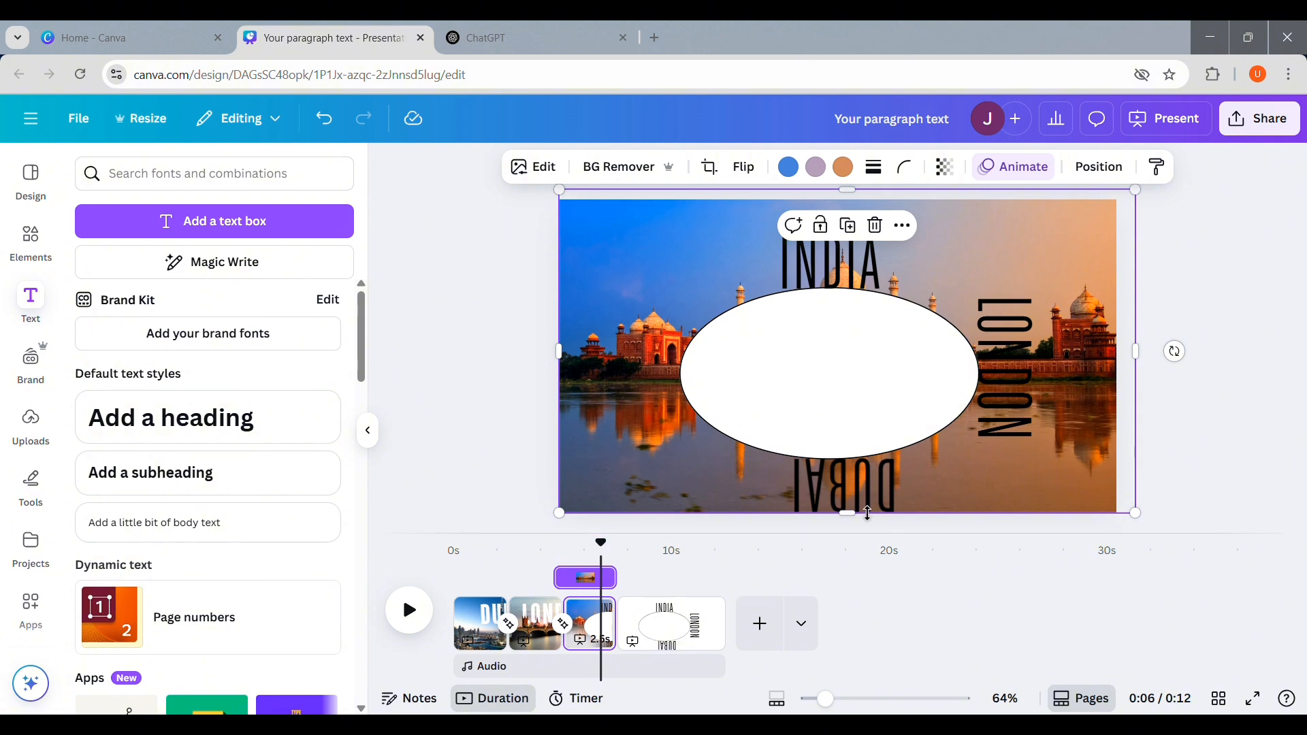
{"action": "left_click", "coordinate": [897, 402]}
{"action": "left_click", "coordinate": [1174, 167]}
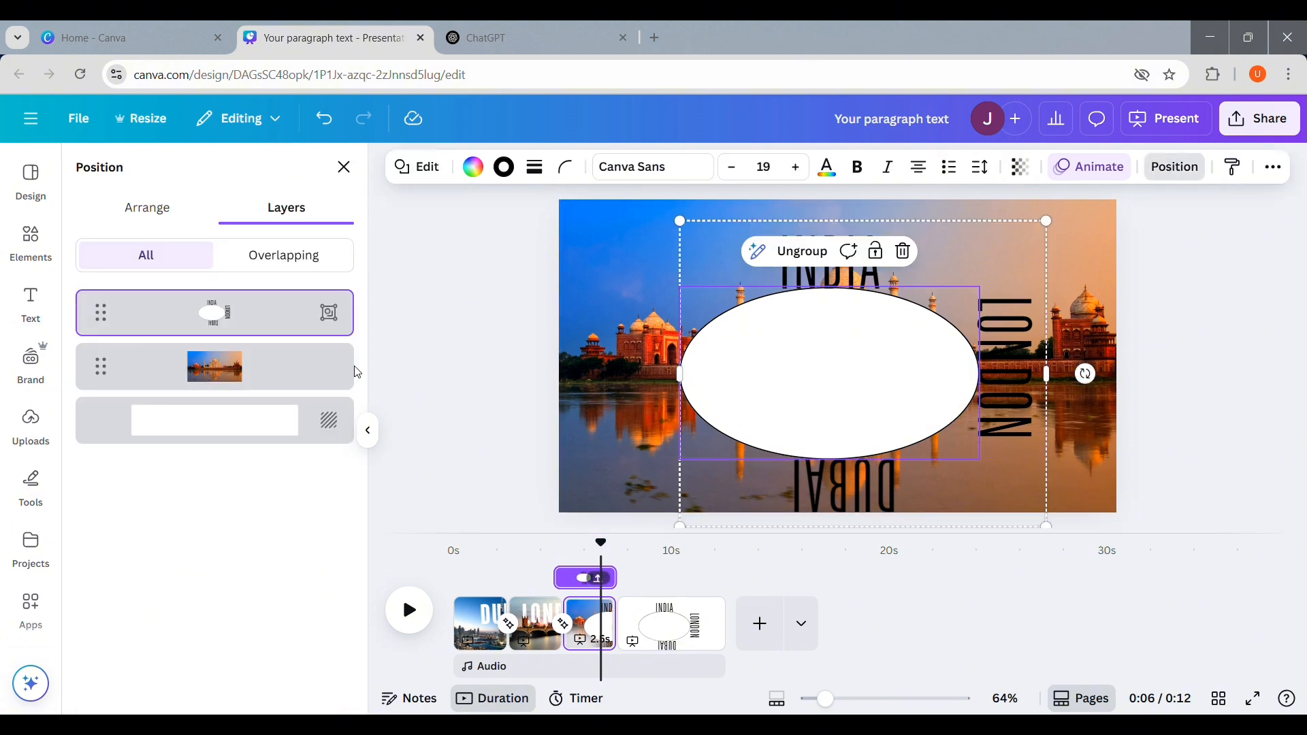
{"action": "left_click", "coordinate": [819, 383]}
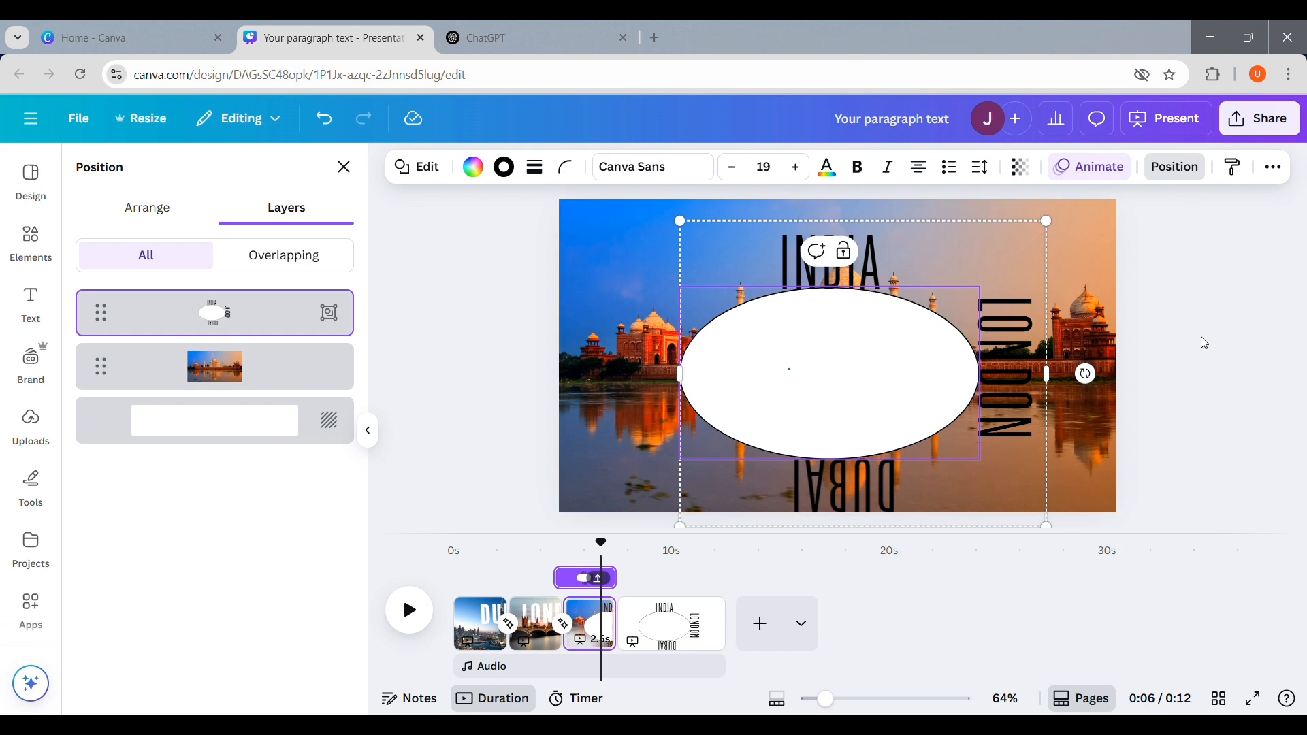
{"action": "key", "text": "Escape"}
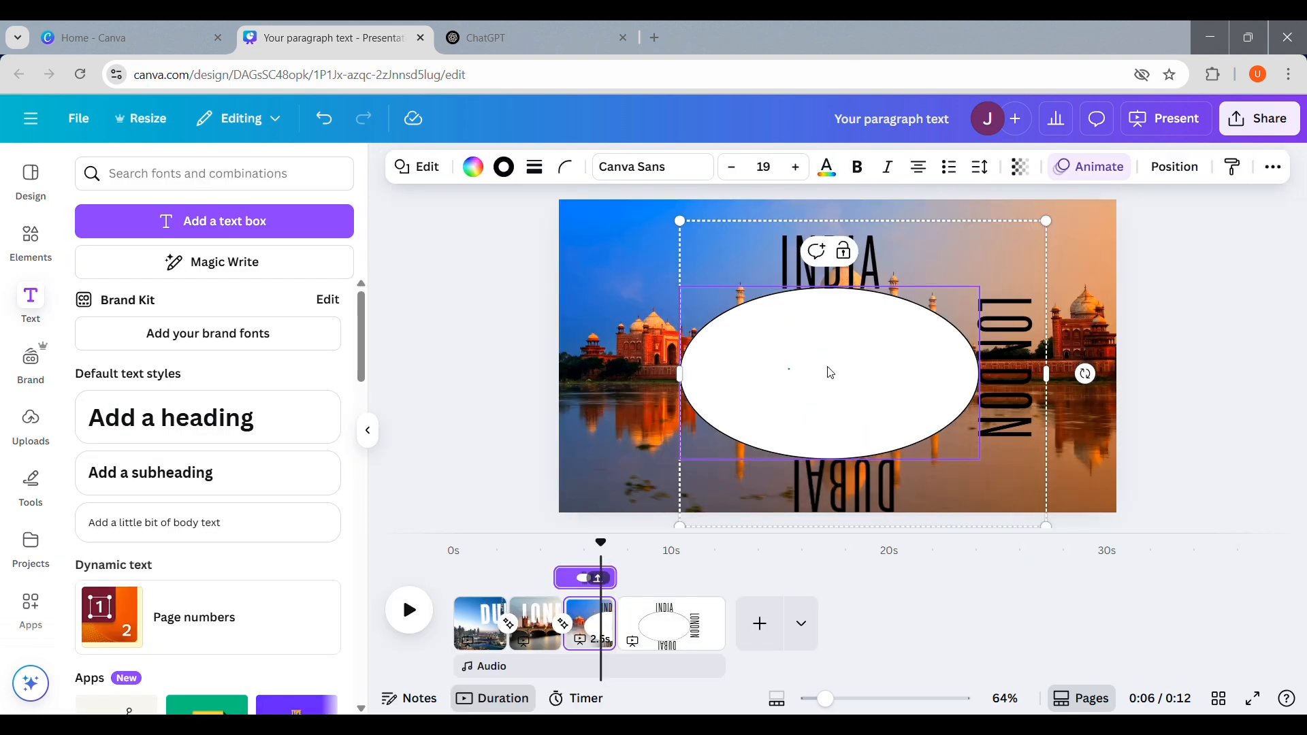
- Remove the fill color of the ellipse on the Taj Mahal page
{"action": "left_click", "coordinate": [535, 168]}
{"action": "left_click", "coordinate": [503, 168]}
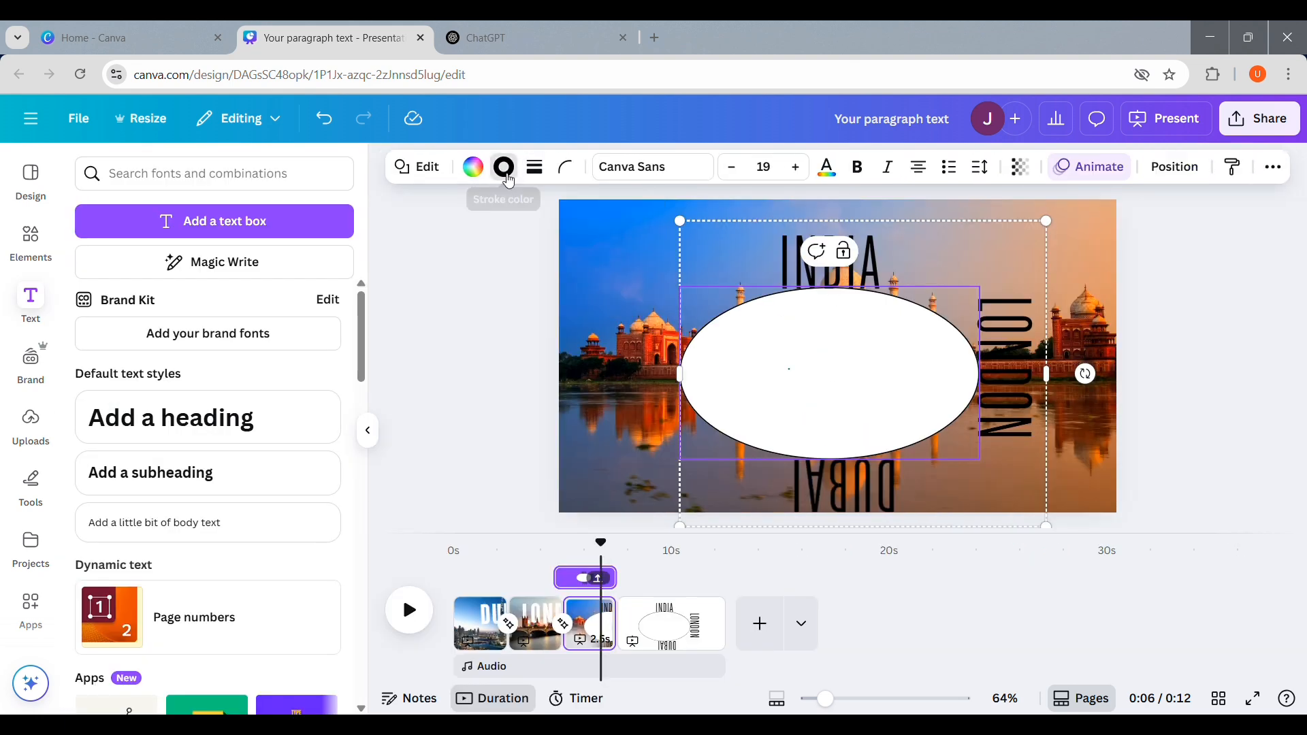
{"action": "left_click", "coordinate": [475, 169]}
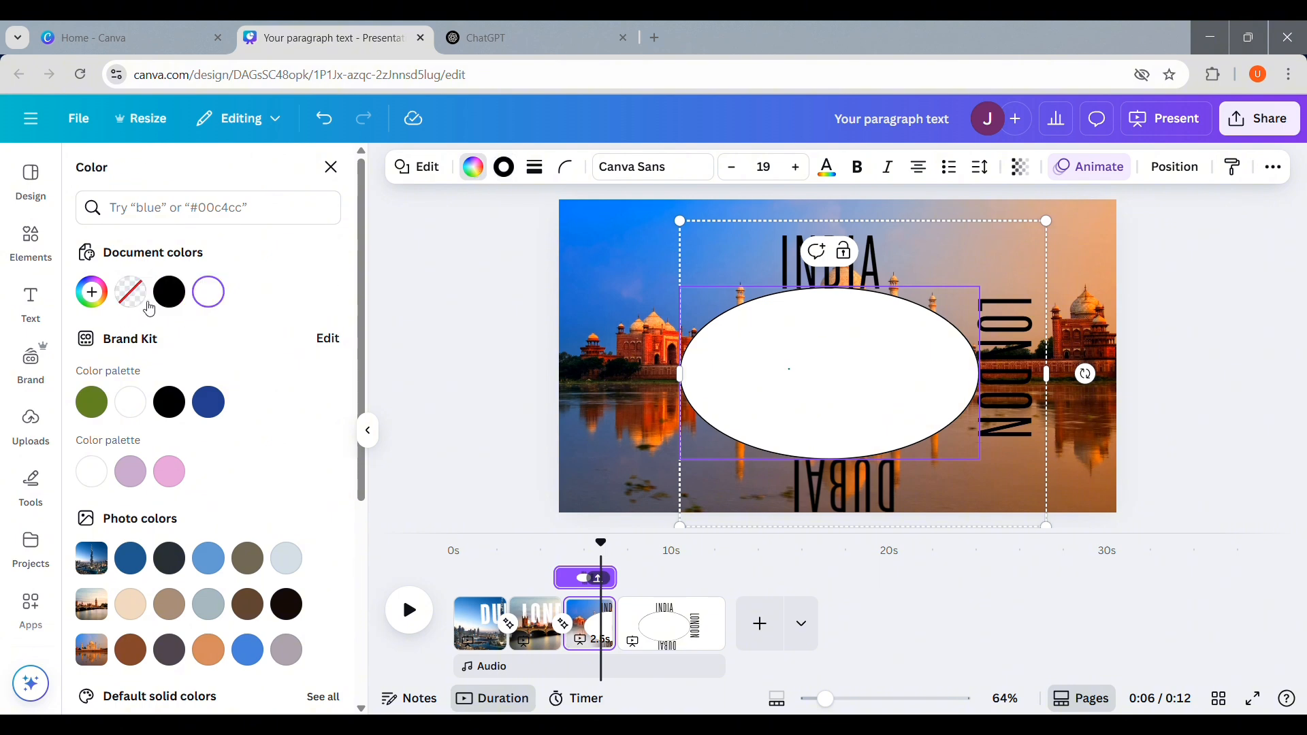
{"action": "left_click", "coordinate": [140, 300]}
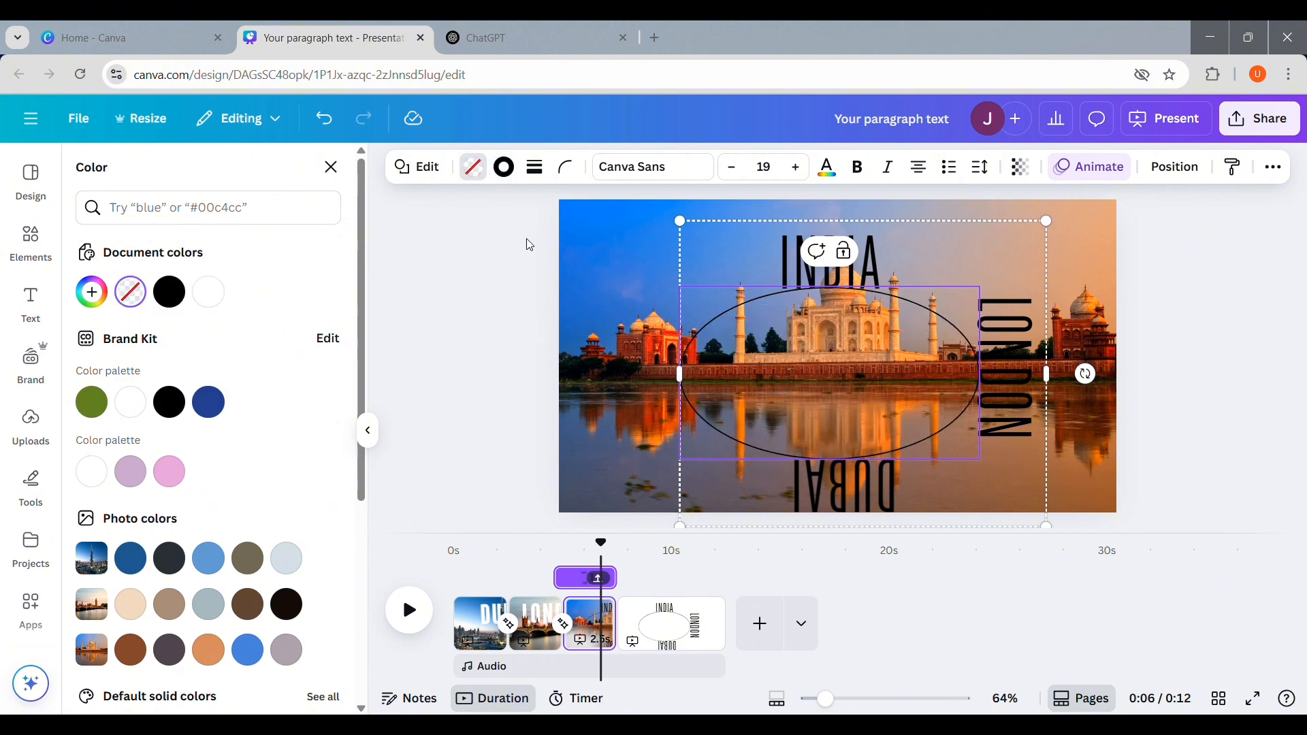
{"action": "left_click", "coordinate": [537, 170]}
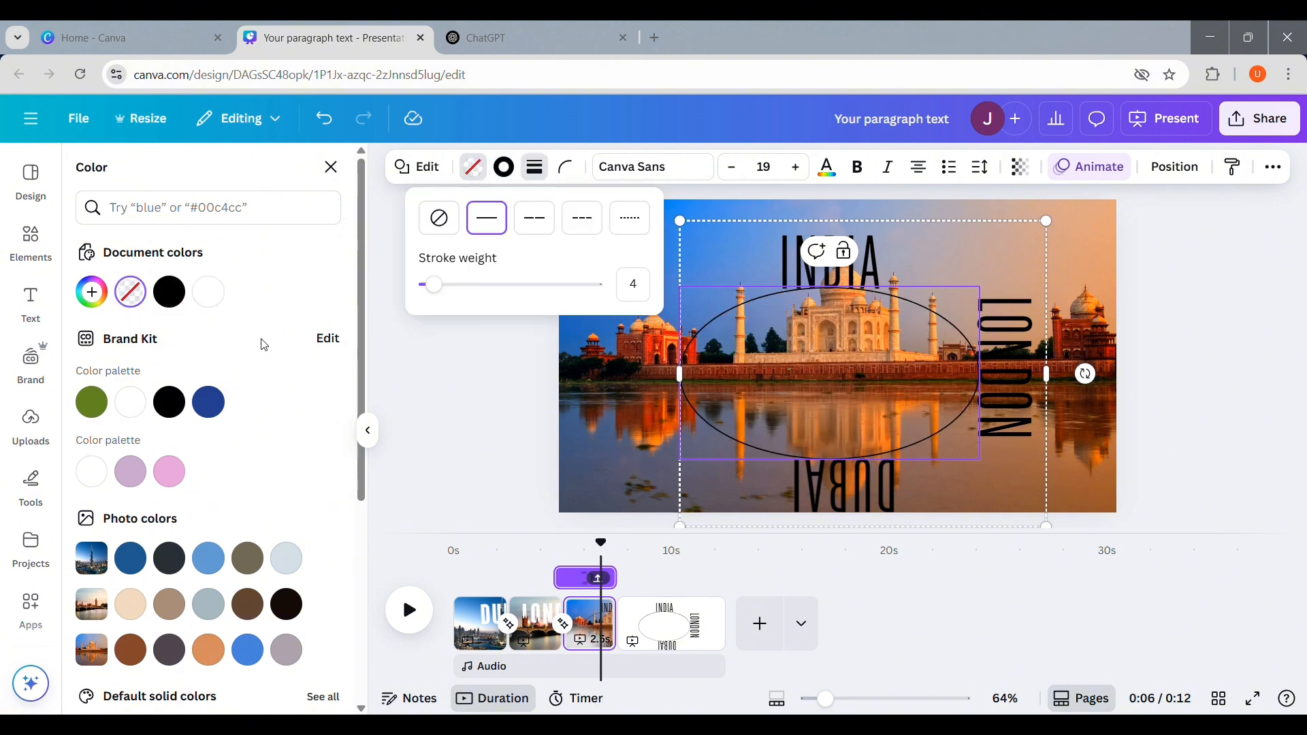
{"action": "left_click", "coordinate": [136, 419]}
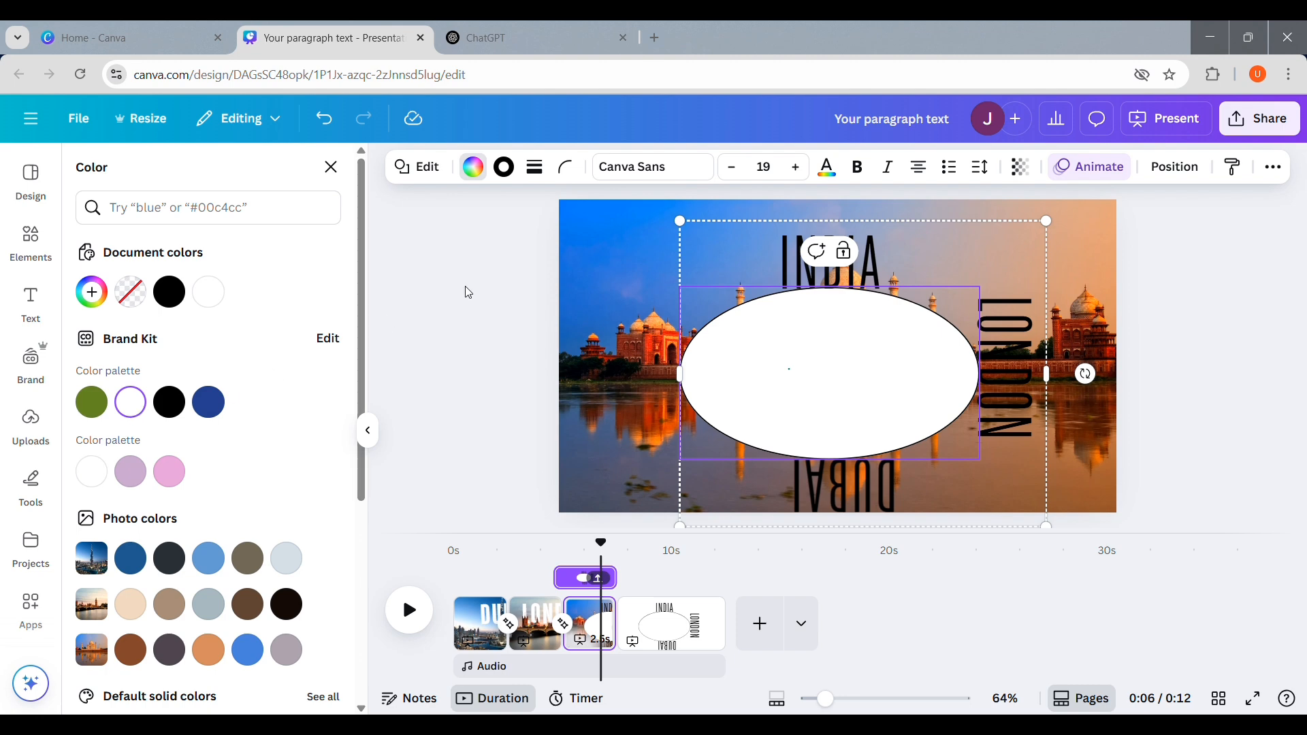
{"action": "key", "text": "ctrl+z"}
- Set the stroke color of the ellipse on the Taj Mahal page to white
{"action": "left_click", "coordinate": [578, 173]}
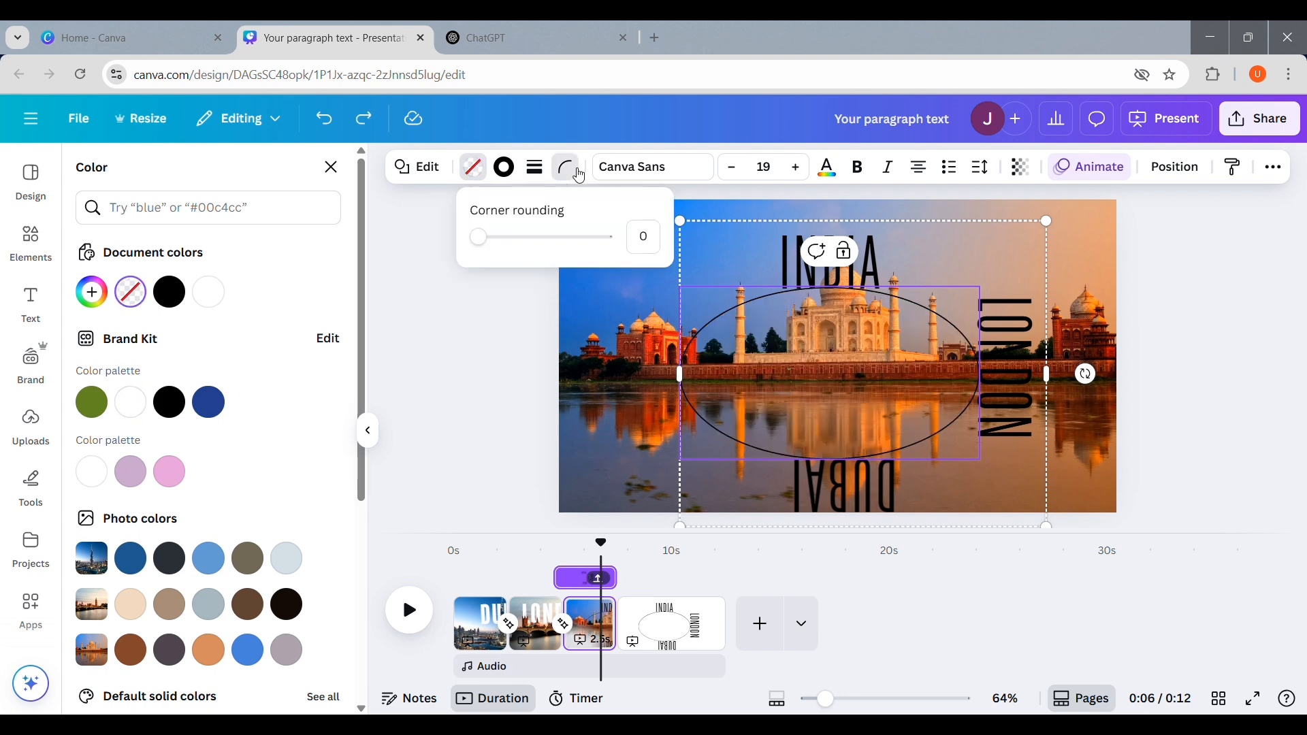
{"action": "left_click", "coordinate": [535, 167]}
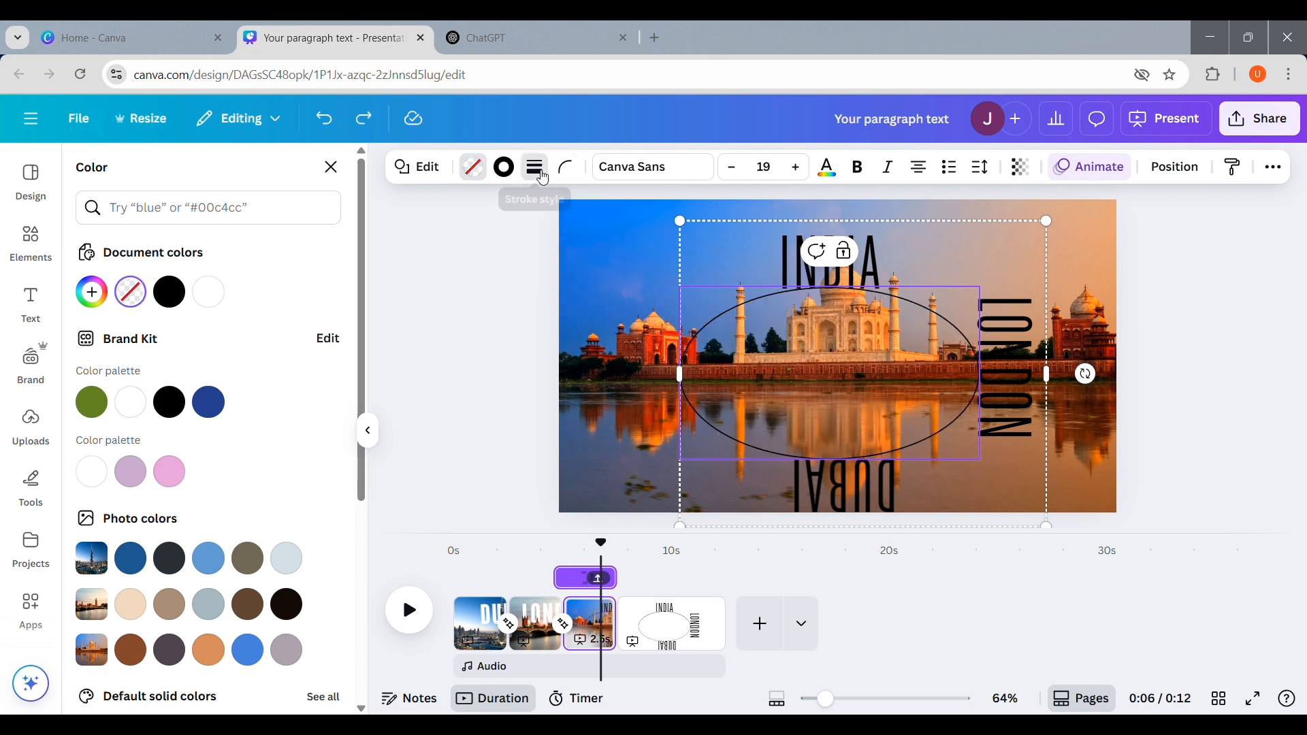
{"action": "left_click", "coordinate": [504, 167]}
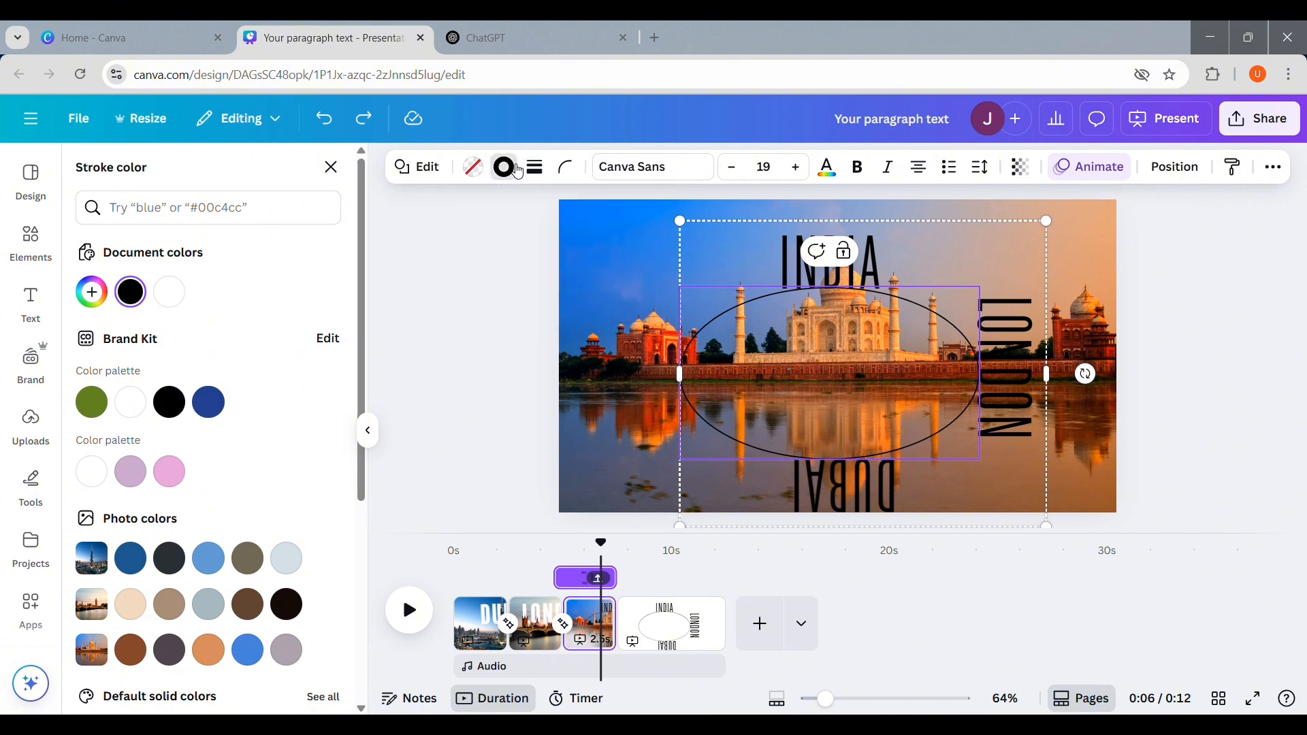
{"action": "left_click", "coordinate": [516, 168]}
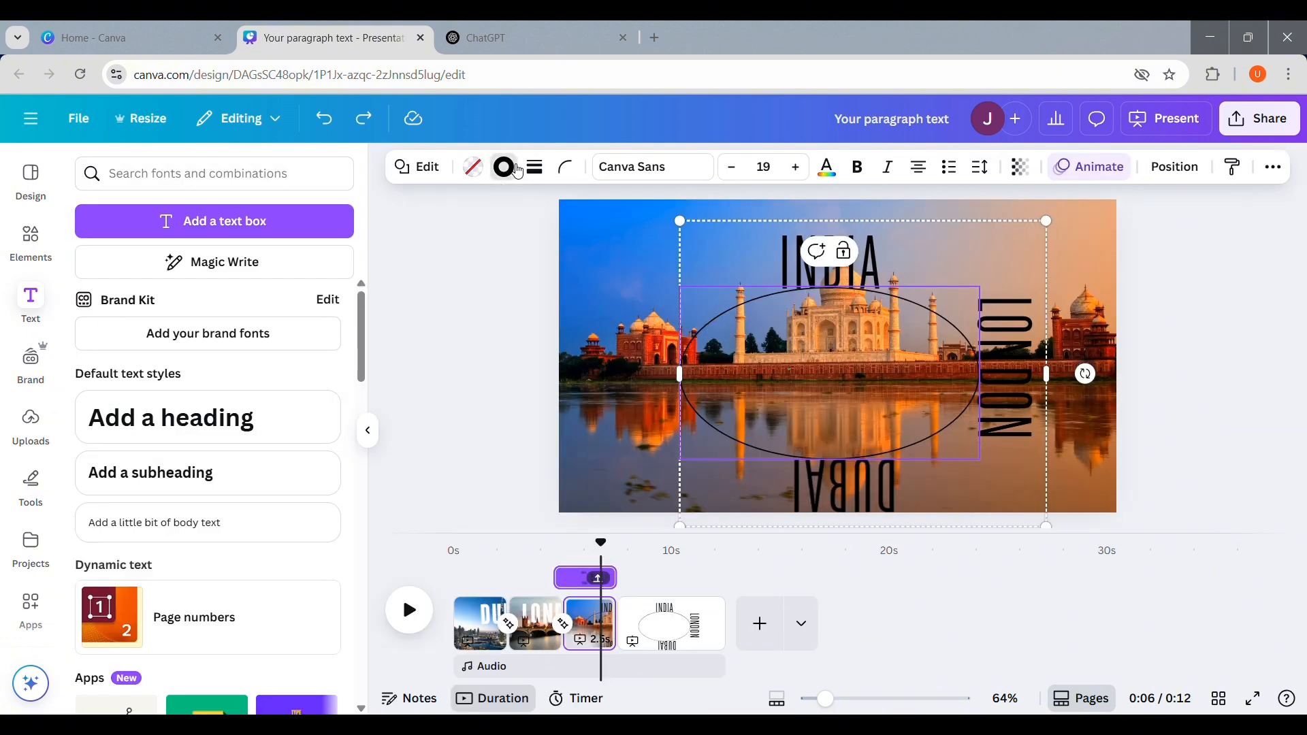
{"action": "left_click", "coordinate": [516, 168]}
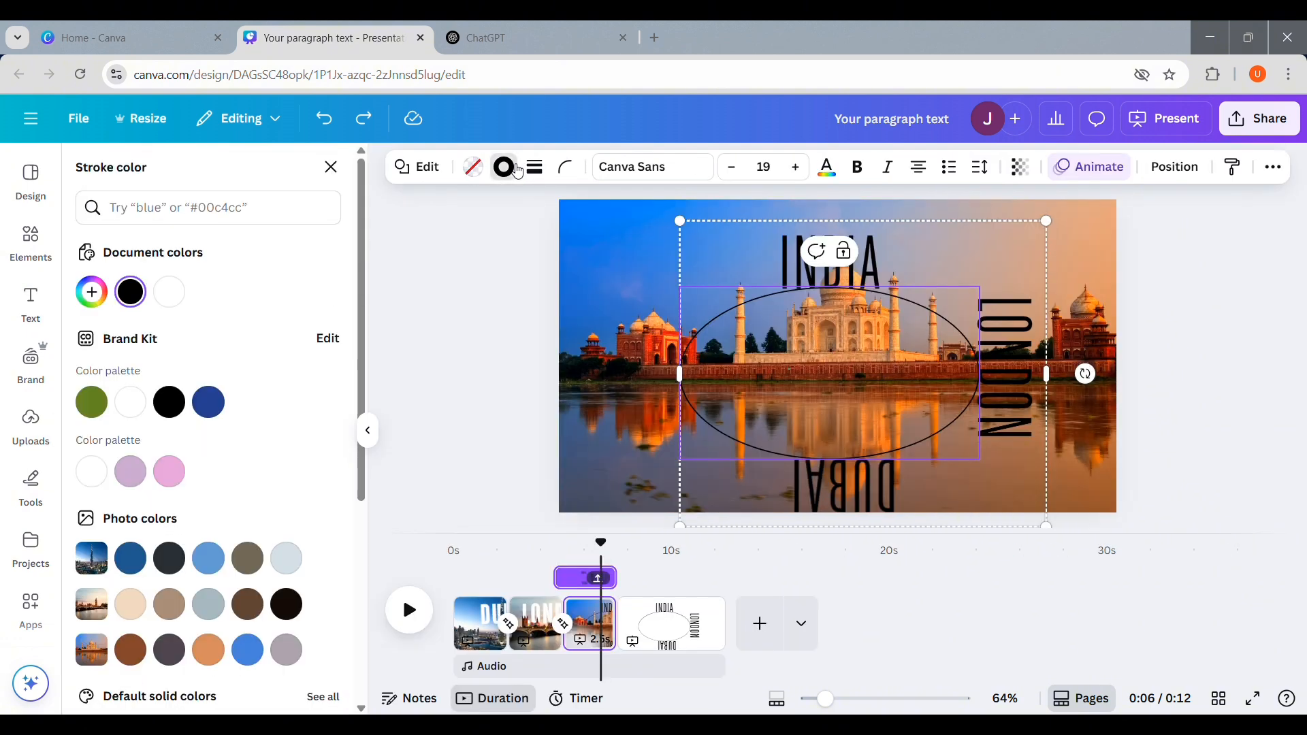
{"action": "left_click", "coordinate": [169, 292]}
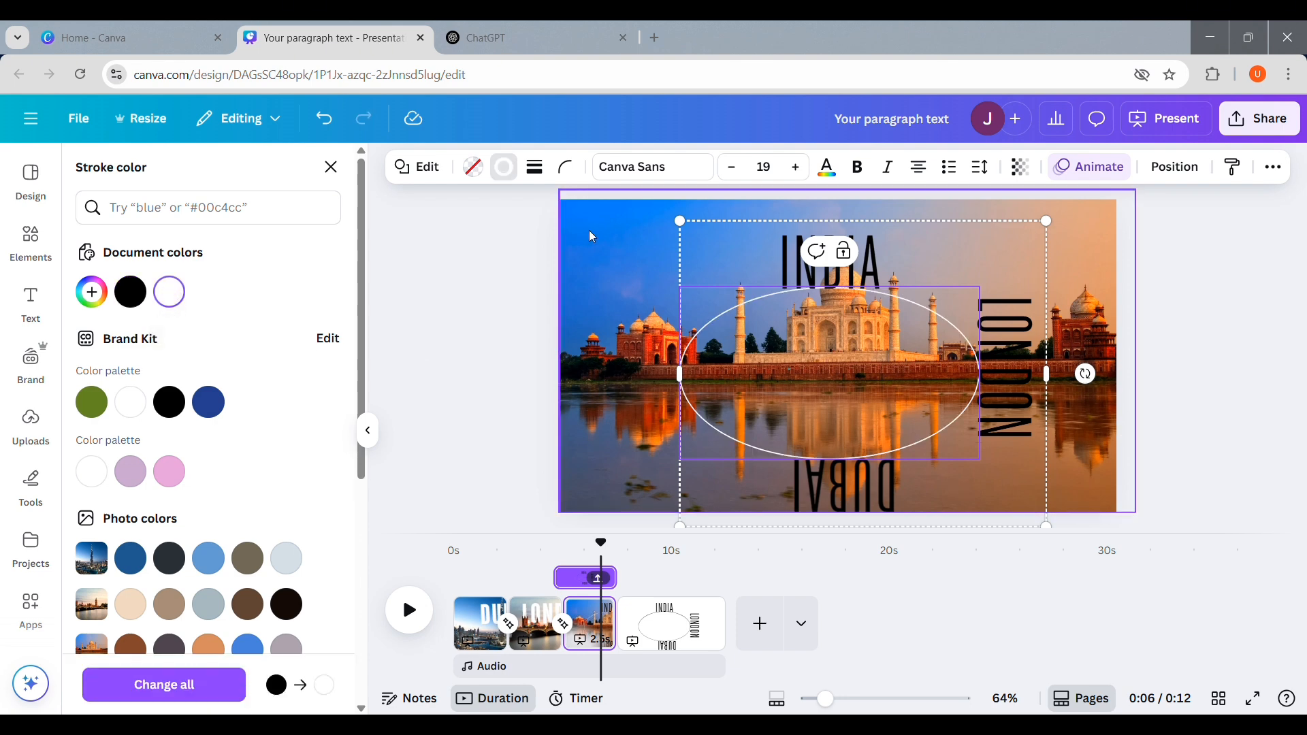
- Change the black text color of the INDIA, LONDON and DUBAI texts to white throughout the presentation
{"action": "left_click", "coordinate": [827, 166]}
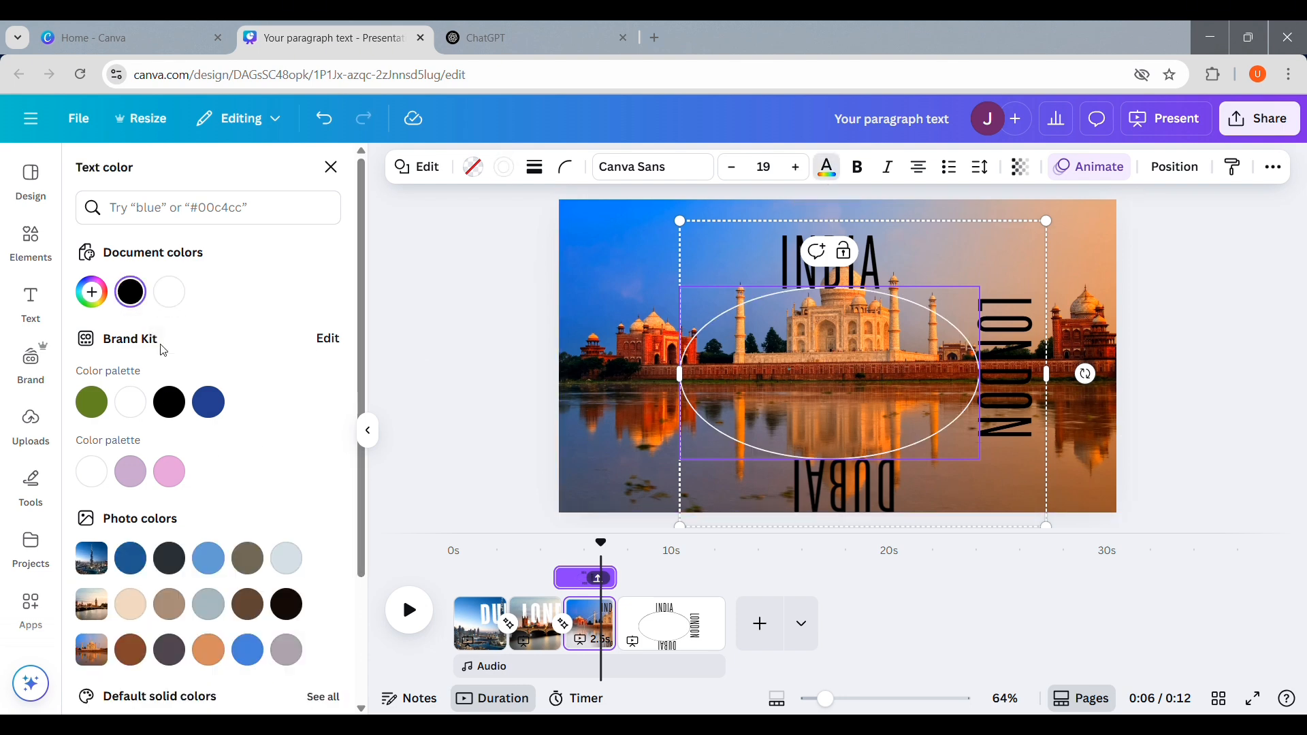
{"action": "left_click", "coordinate": [169, 292]}
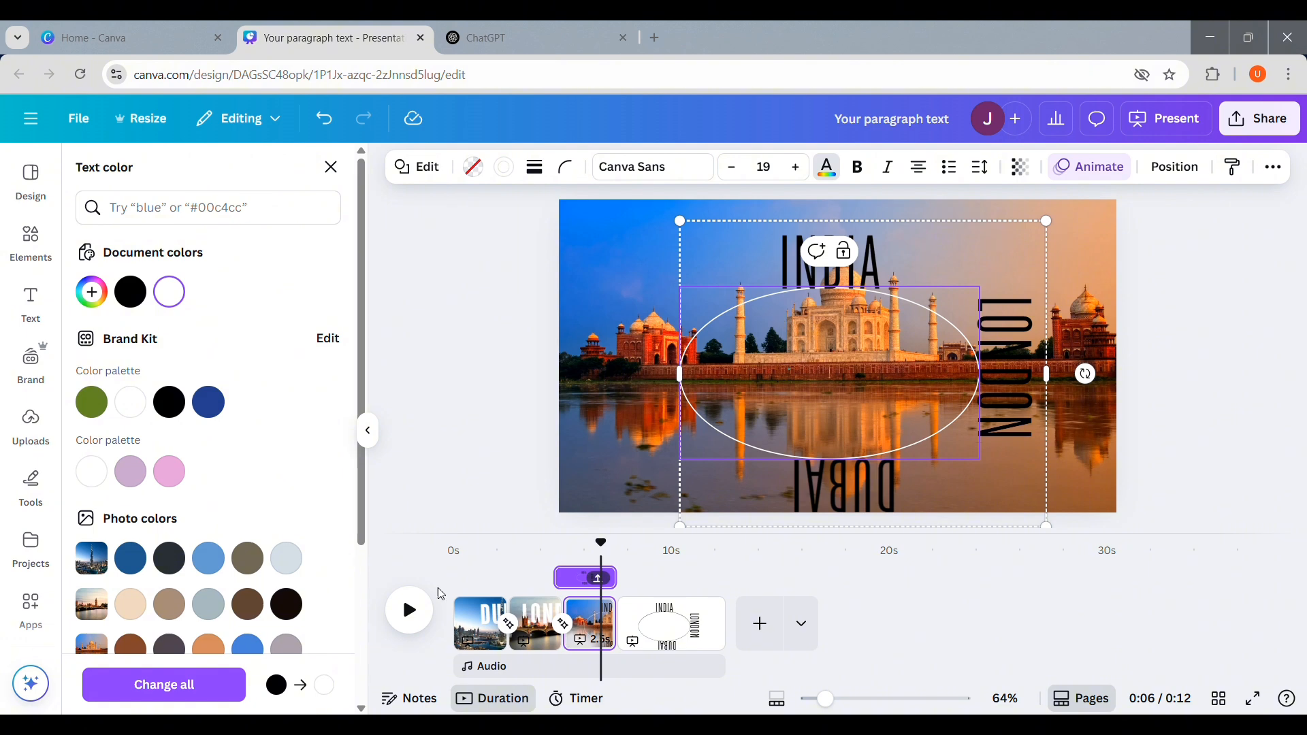
{"action": "left_click", "coordinate": [211, 683]}
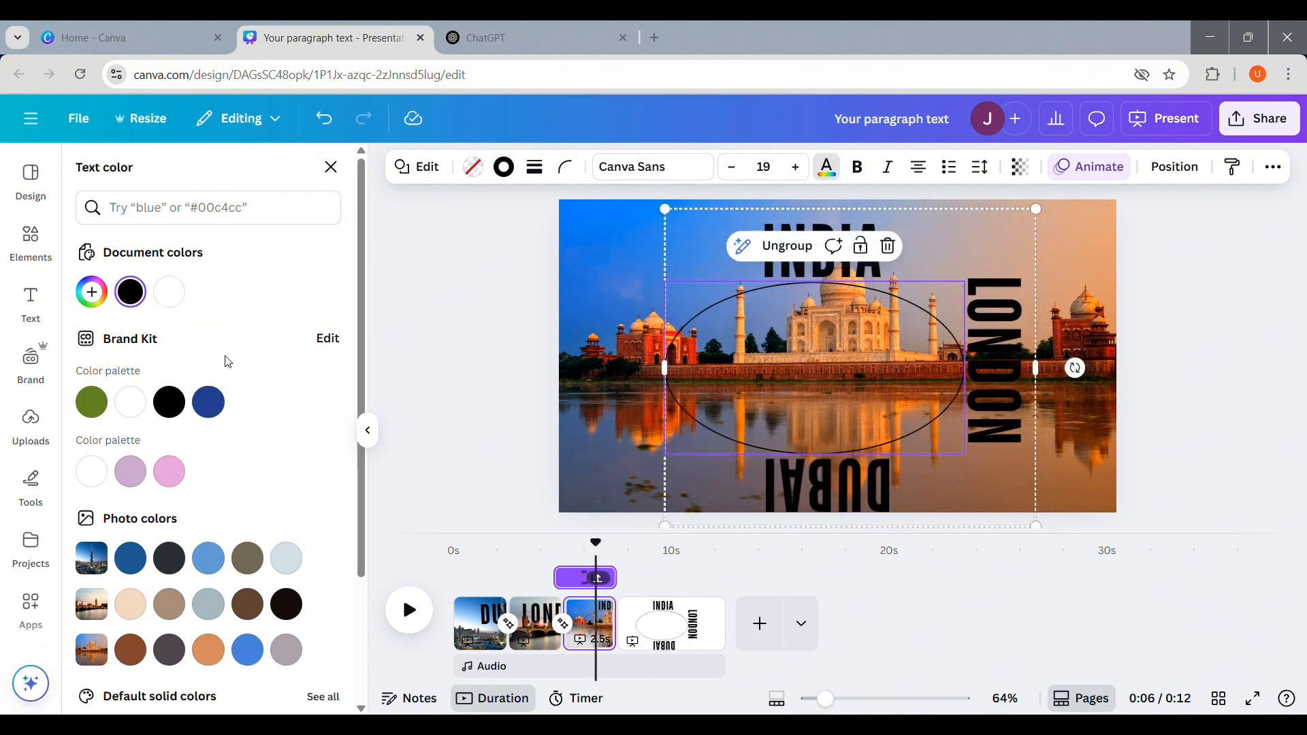
{"action": "left_click", "coordinate": [169, 292]}
{"action": "left_click", "coordinate": [205, 680]}
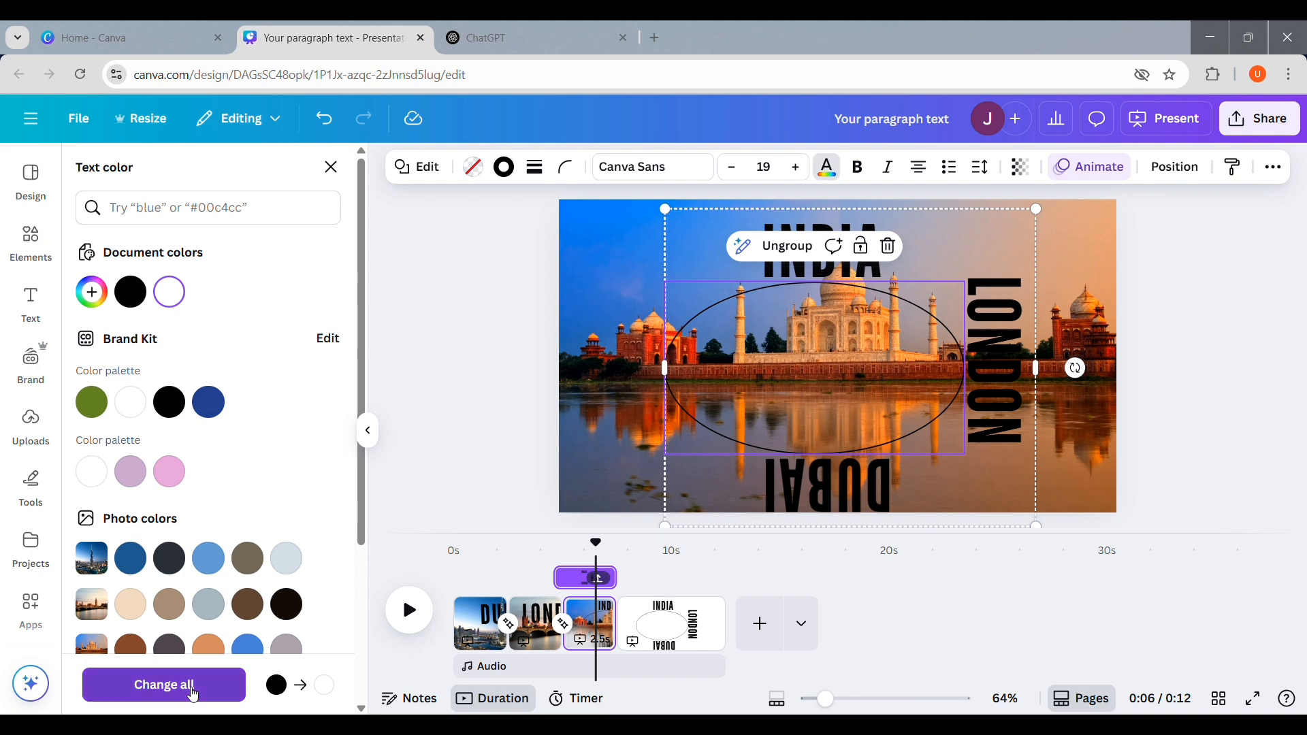
- Duplicate the Taj Mahal photo, place the copy over the original and remove the copy's background
{"action": "left_click", "coordinate": [1081, 456]}
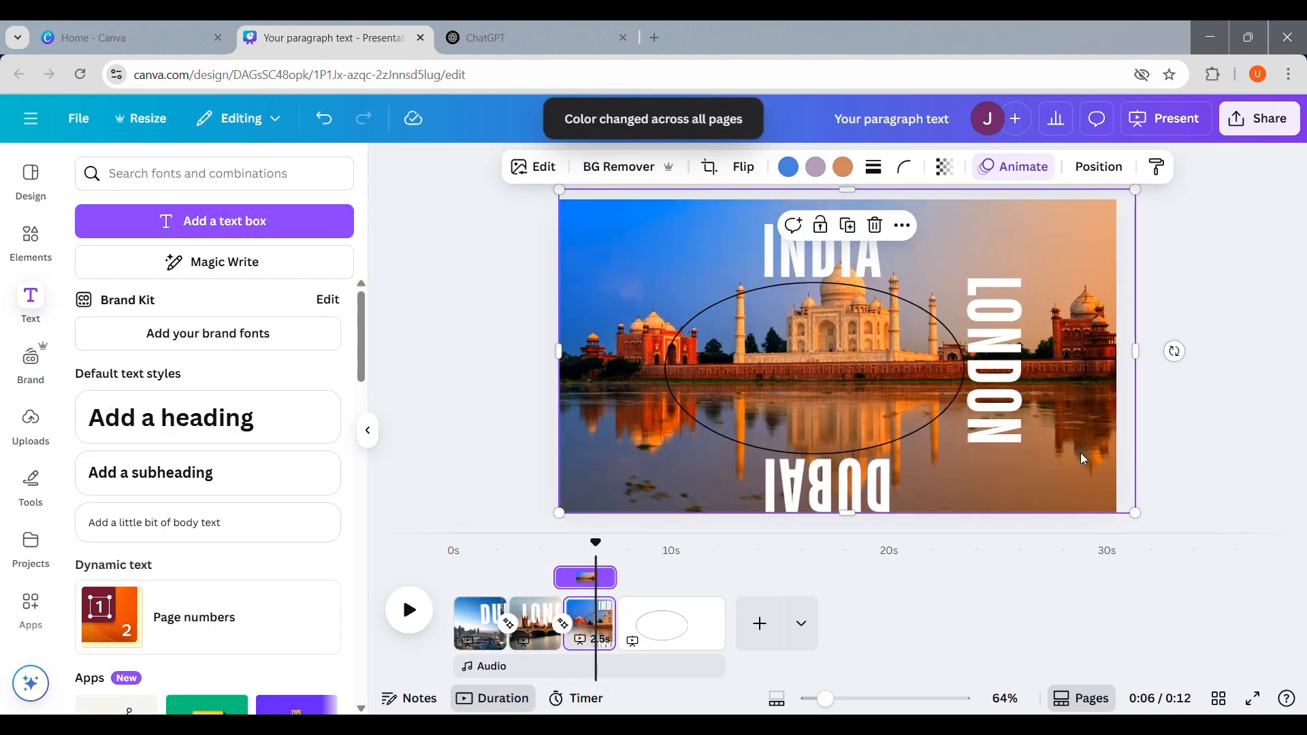
{"action": "key", "text": "ctrl+d"}
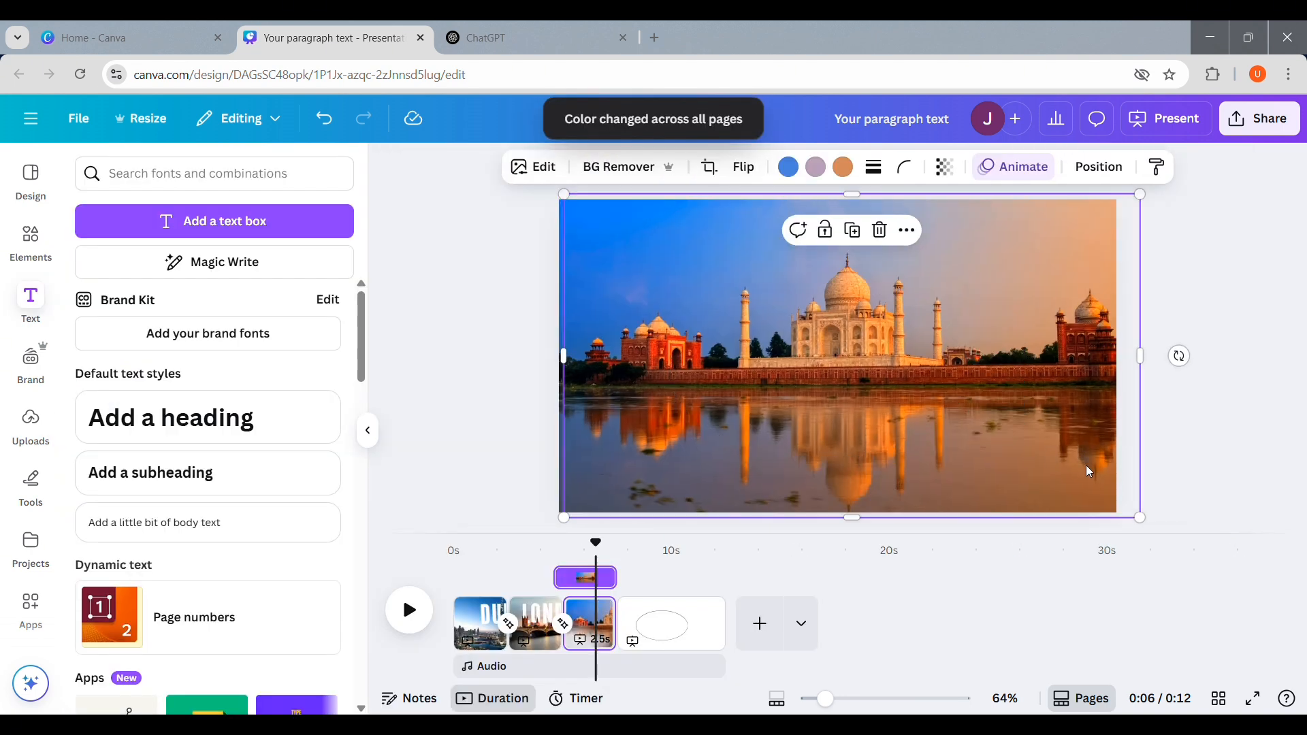
{"action": "left_click_drag", "start_coordinate": [1085, 464], "coordinate": [1080, 464]}
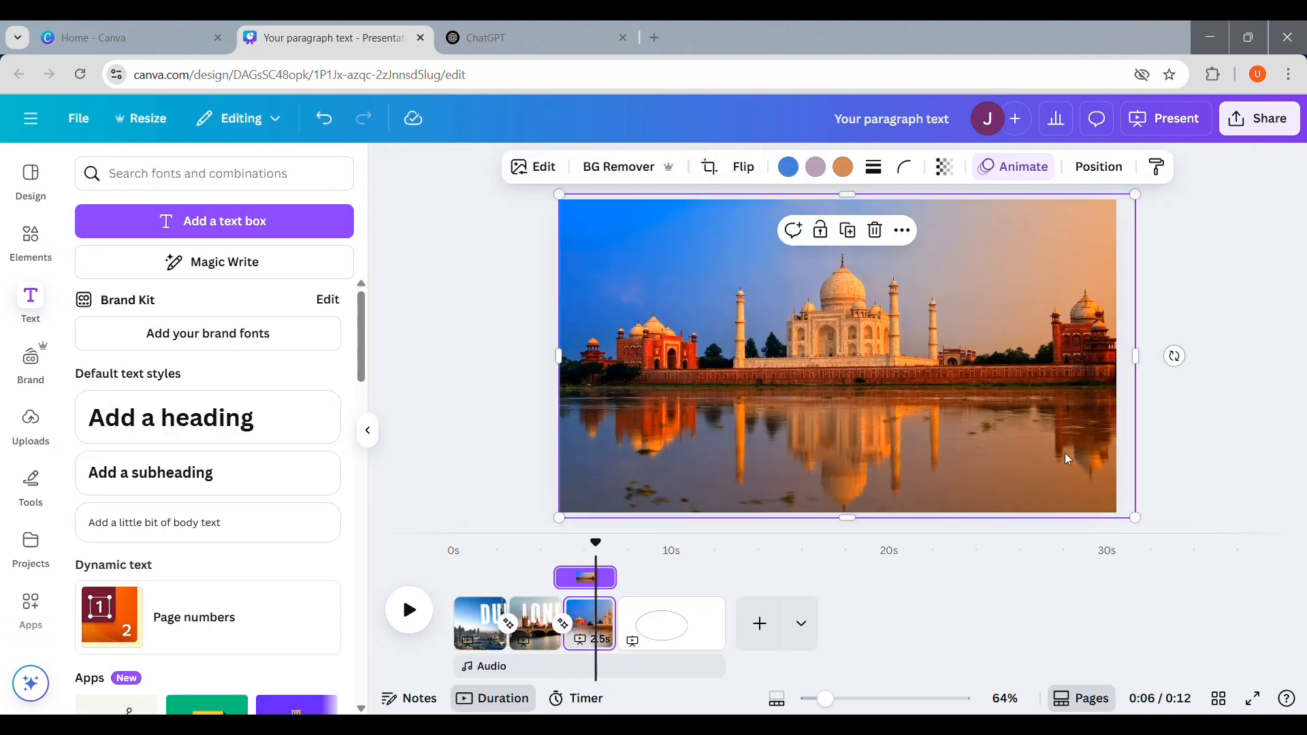
{"action": "left_click", "coordinate": [650, 182]}
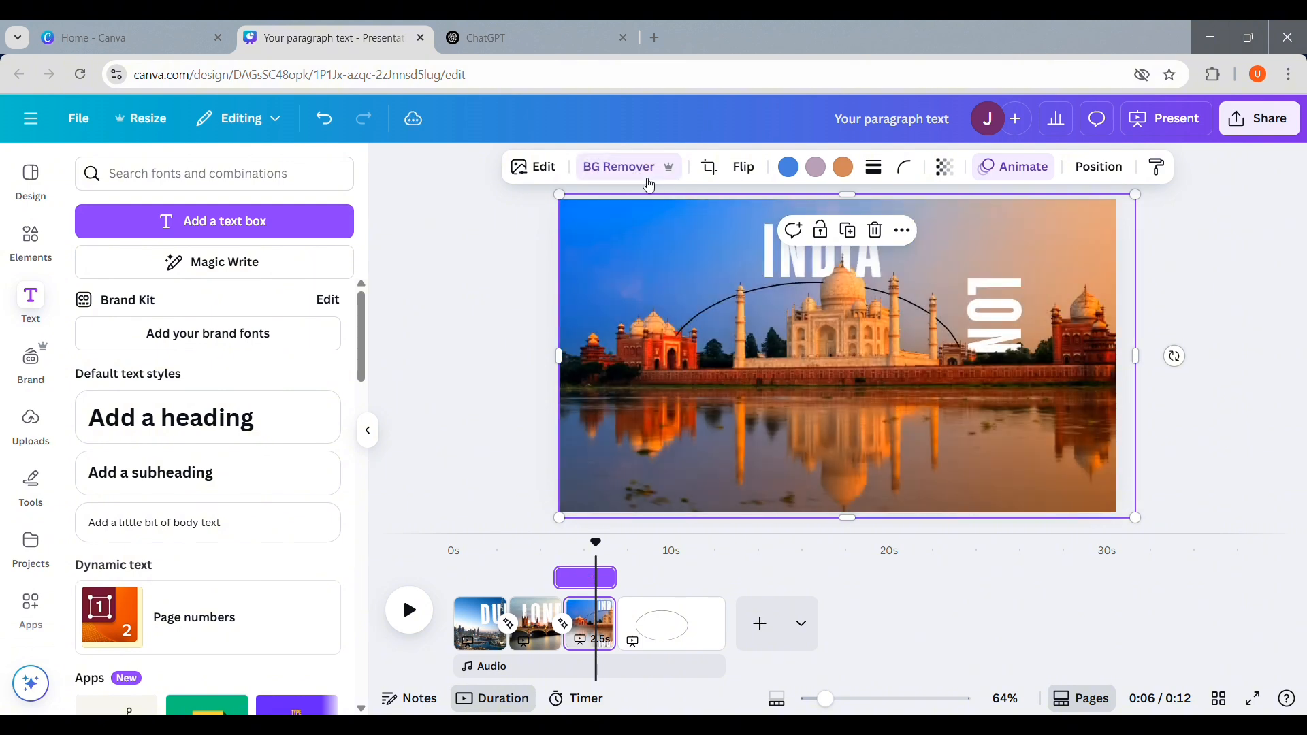
- Check the layers of the Taj Mahal page and keep the cutout photo on top, above the ellipse-and-text group
{"action": "left_click", "coordinate": [1106, 173]}
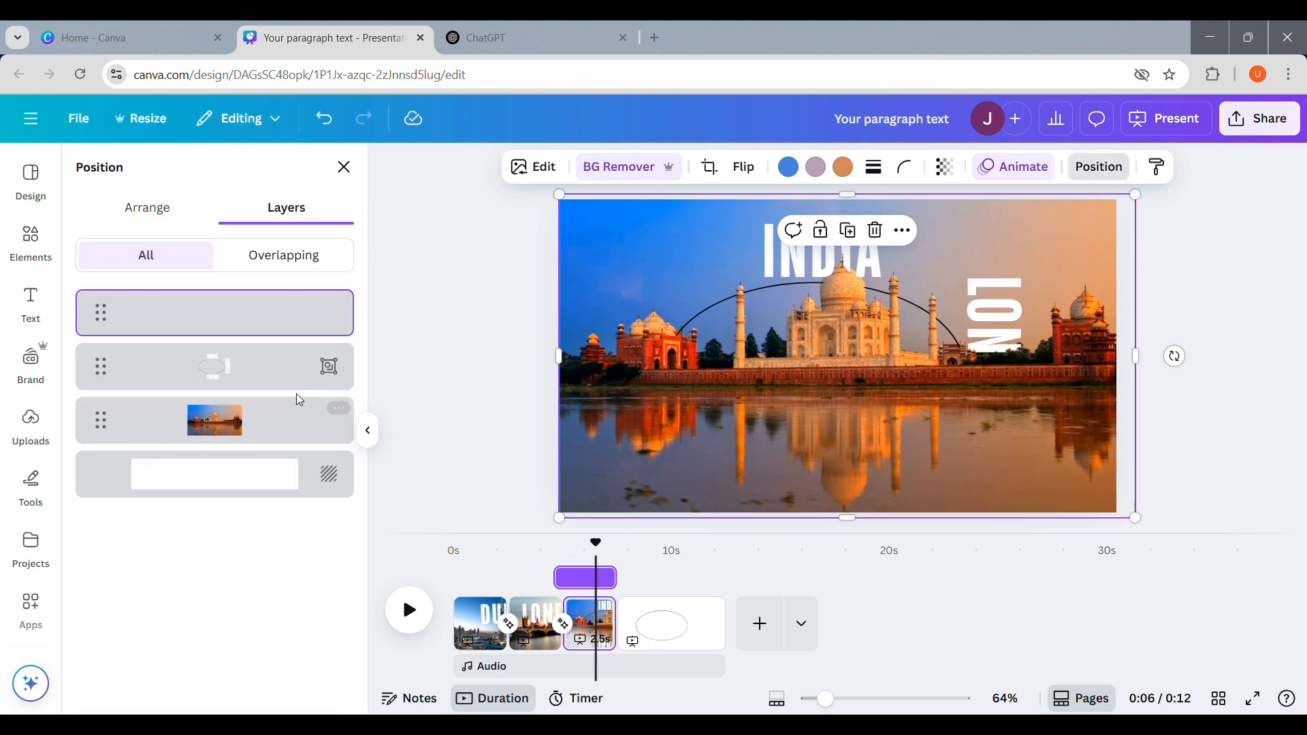
{"action": "left_click_drag", "start_coordinate": [283, 393], "coordinate": [248, 292]}
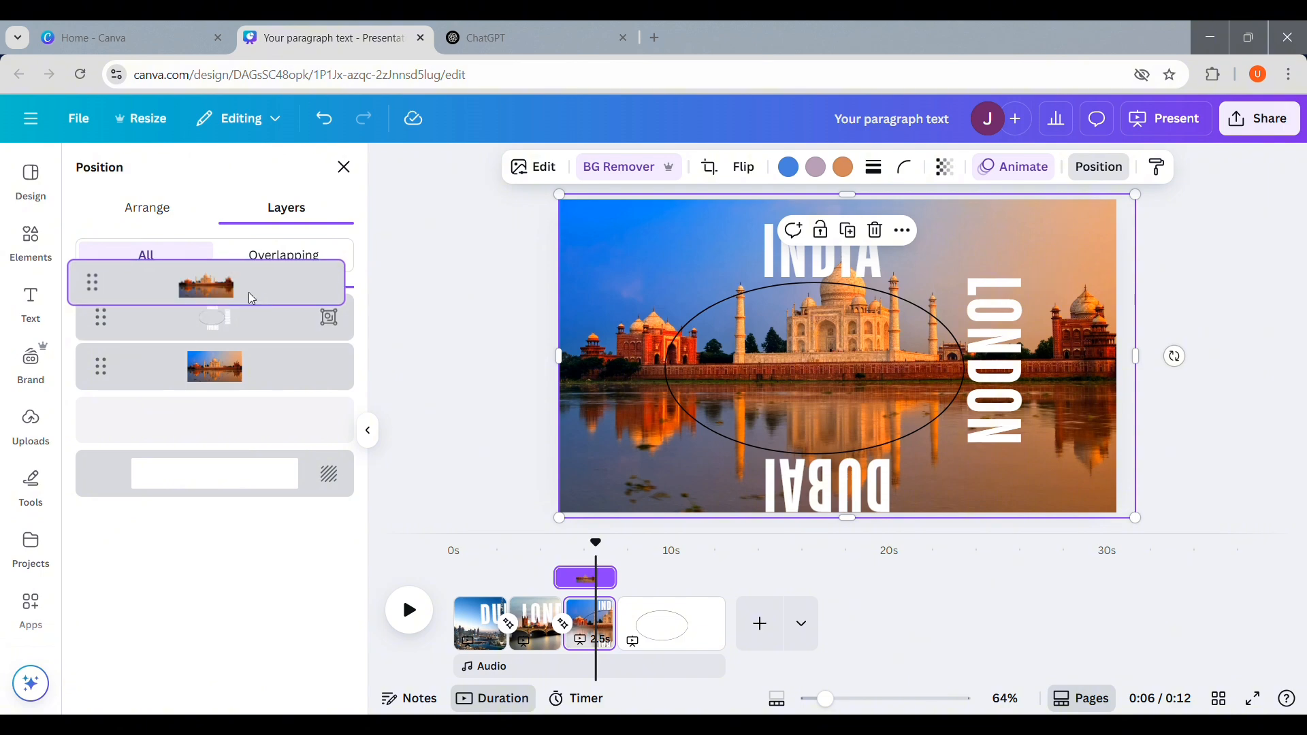
{"action": "left_click", "coordinate": [237, 377]}
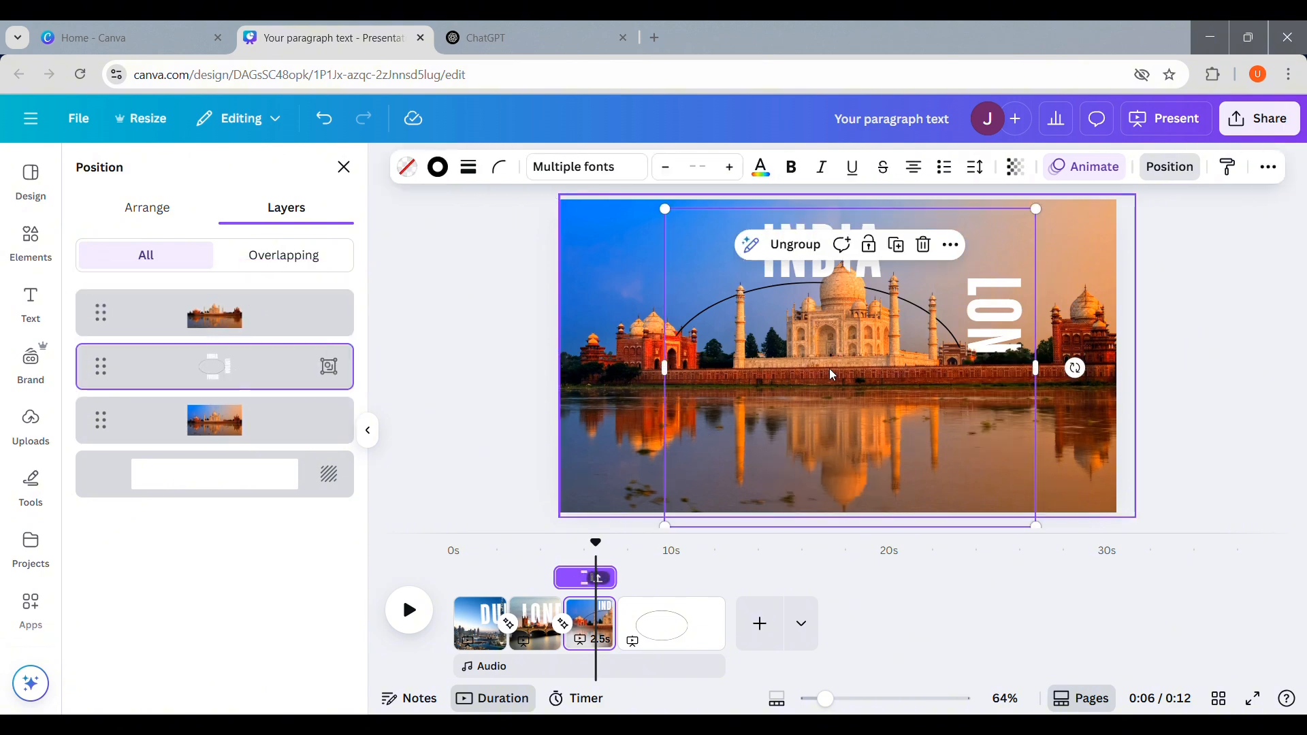
{"action": "left_click", "coordinate": [913, 398]}
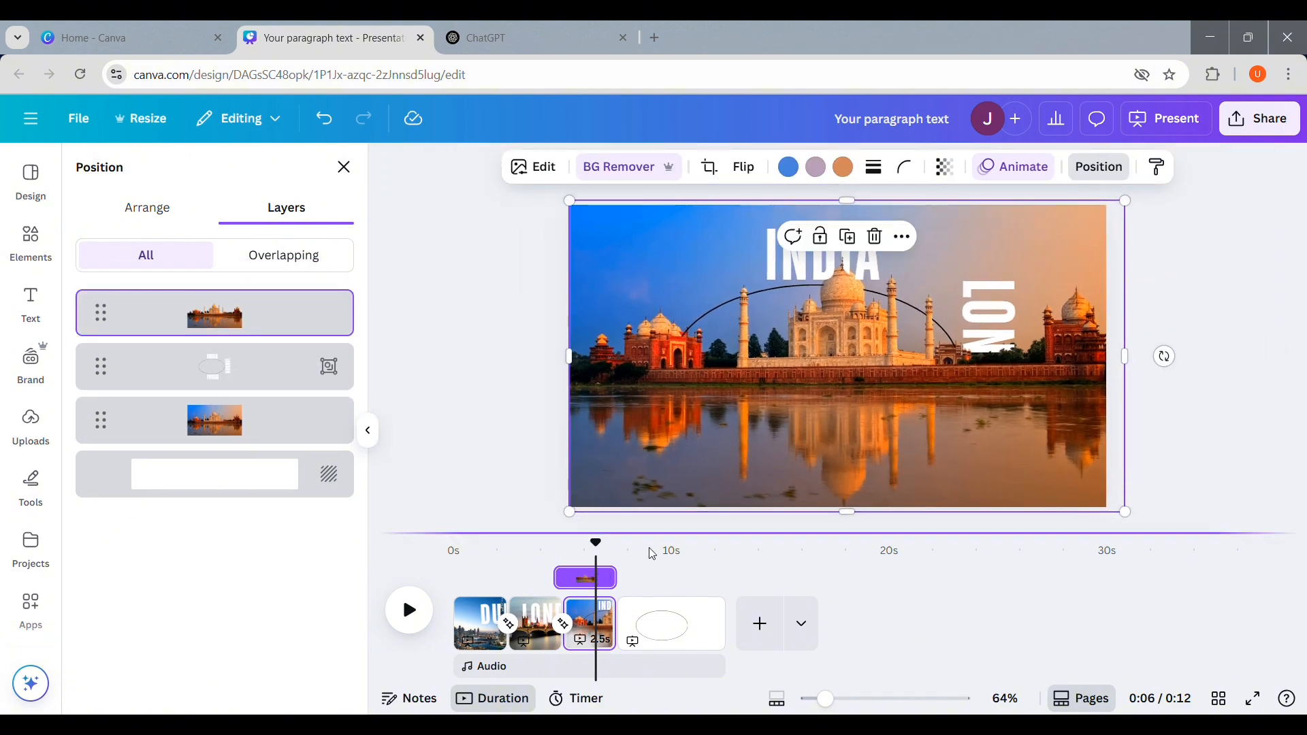
{"action": "left_click_drag", "start_coordinate": [570, 511], "coordinate": [508, 623]}
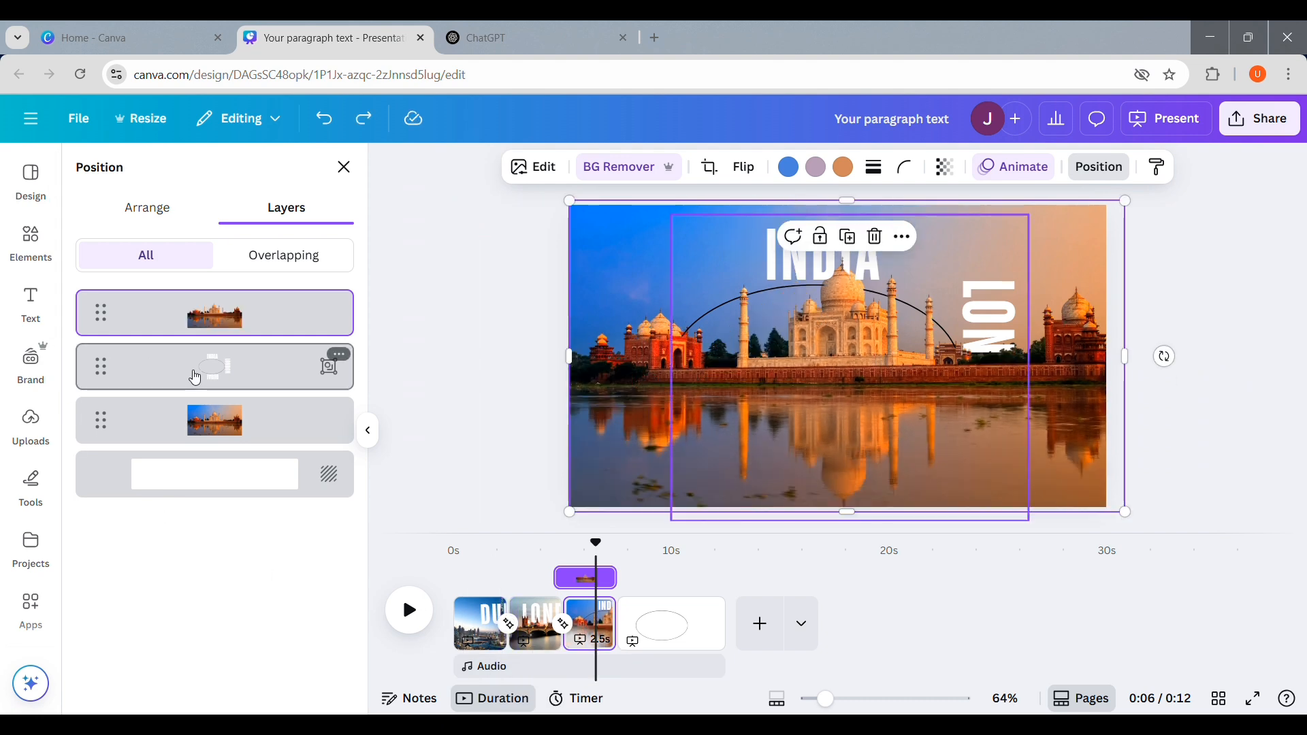
- Enlarge the ellipse-and-text group behind the Taj Mahal cutout to about 2,325 by 1,787
{"action": "left_click", "coordinate": [193, 373]}
{"action": "left_click_drag", "start_coordinate": [671, 521], "coordinate": [446, 712]}
{"action": "left_click_drag", "start_coordinate": [902, 235], "coordinate": [1051, 209]}
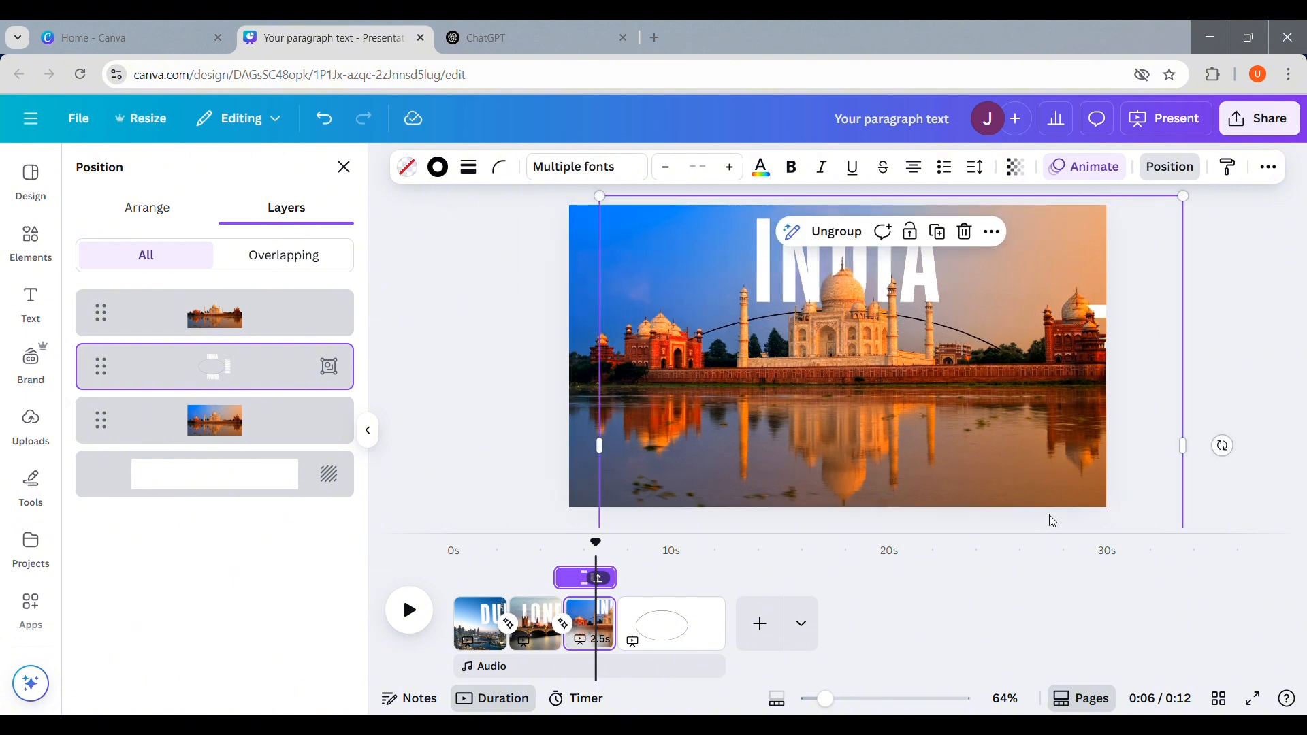
{"action": "left_click_drag", "start_coordinate": [602, 448], "coordinate": [524, 465]}
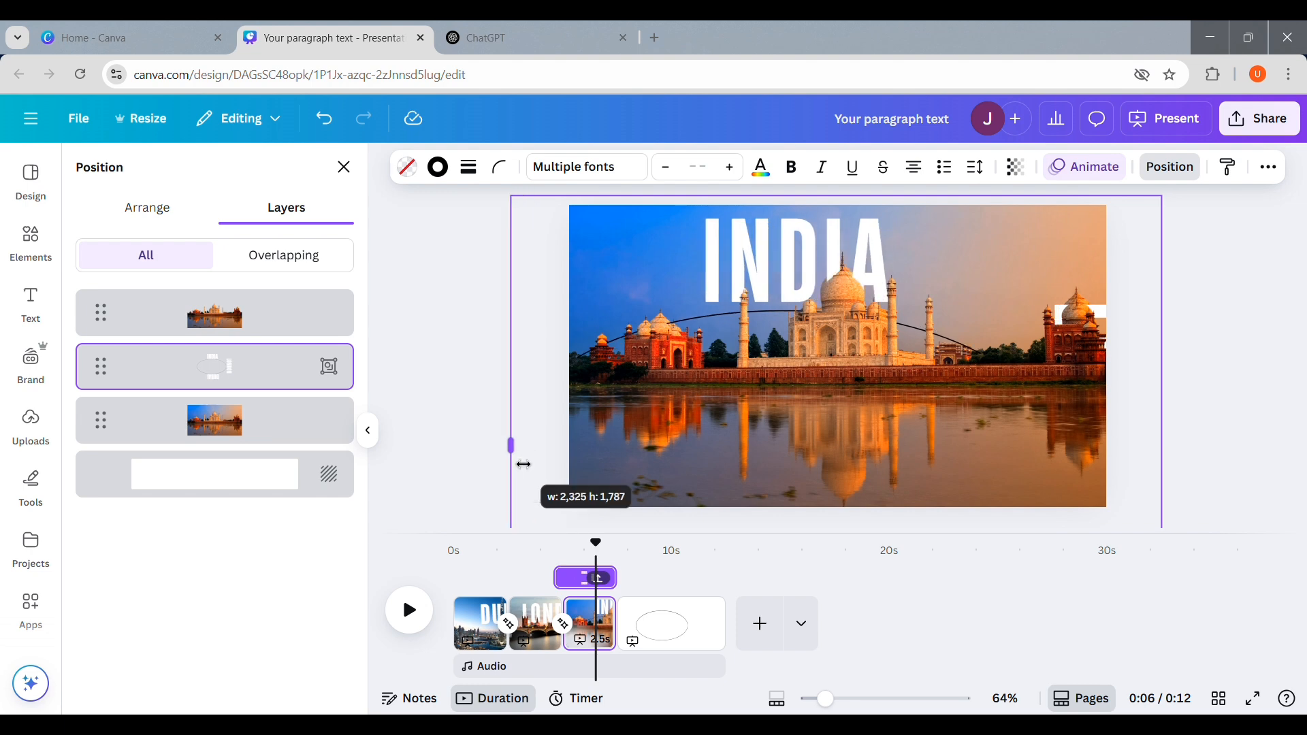
- Enlarge the ellipse-and-text group further and move it so INDIA sits behind the Taj Mahal's dome
{"action": "left_click", "coordinate": [1097, 418]}
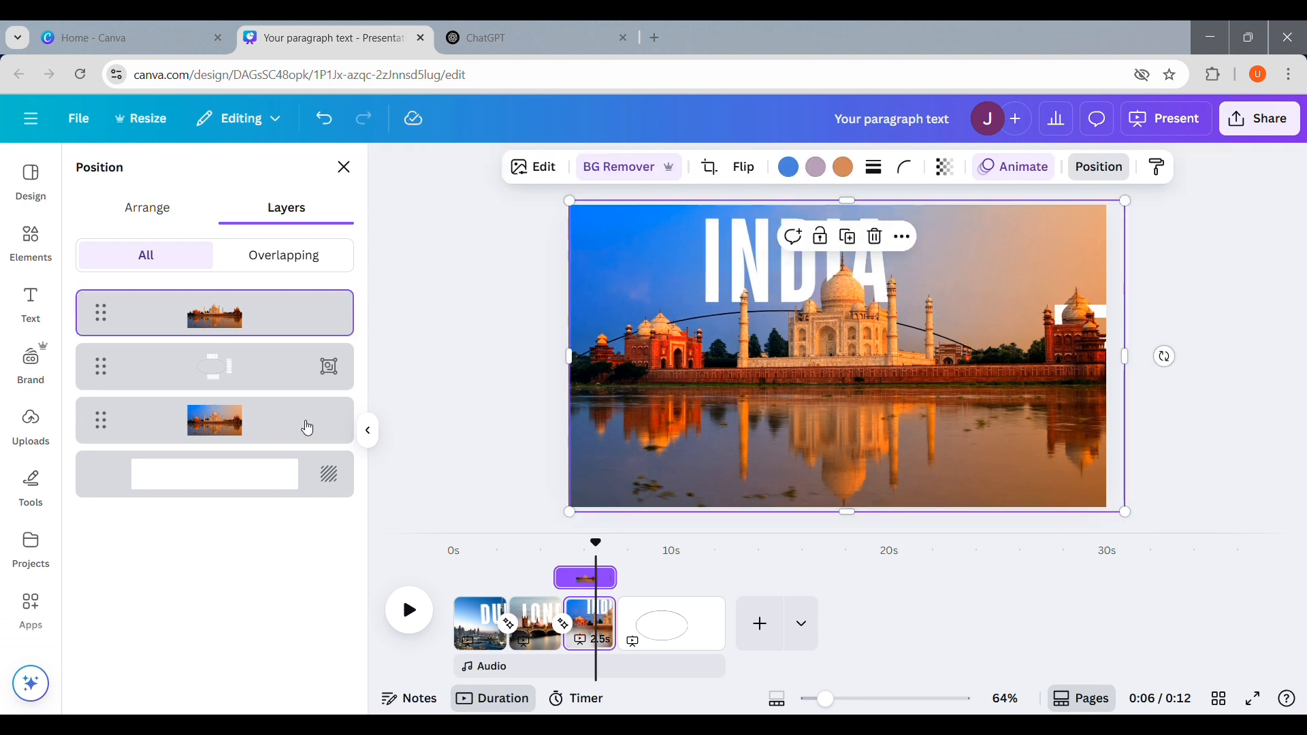
{"action": "left_click", "coordinate": [259, 376]}
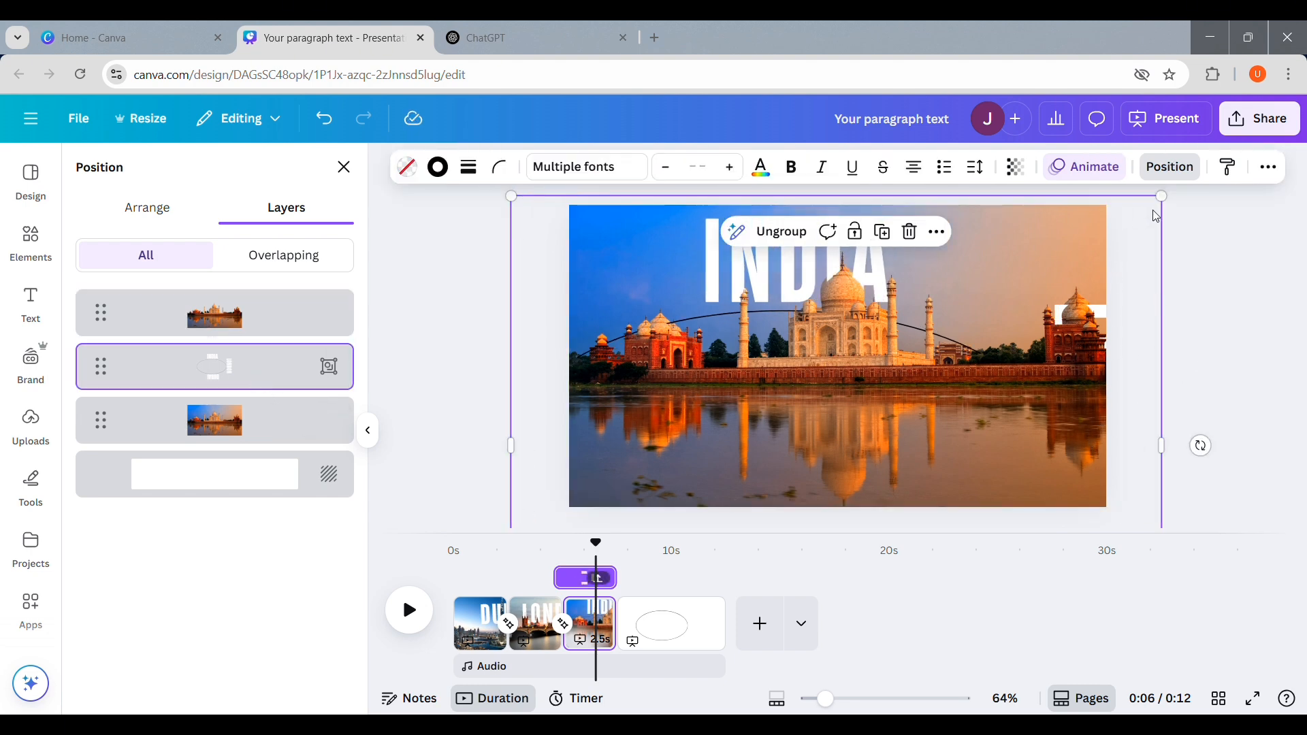
{"action": "left_click_drag", "start_coordinate": [1169, 213], "coordinate": [1258, 230]}
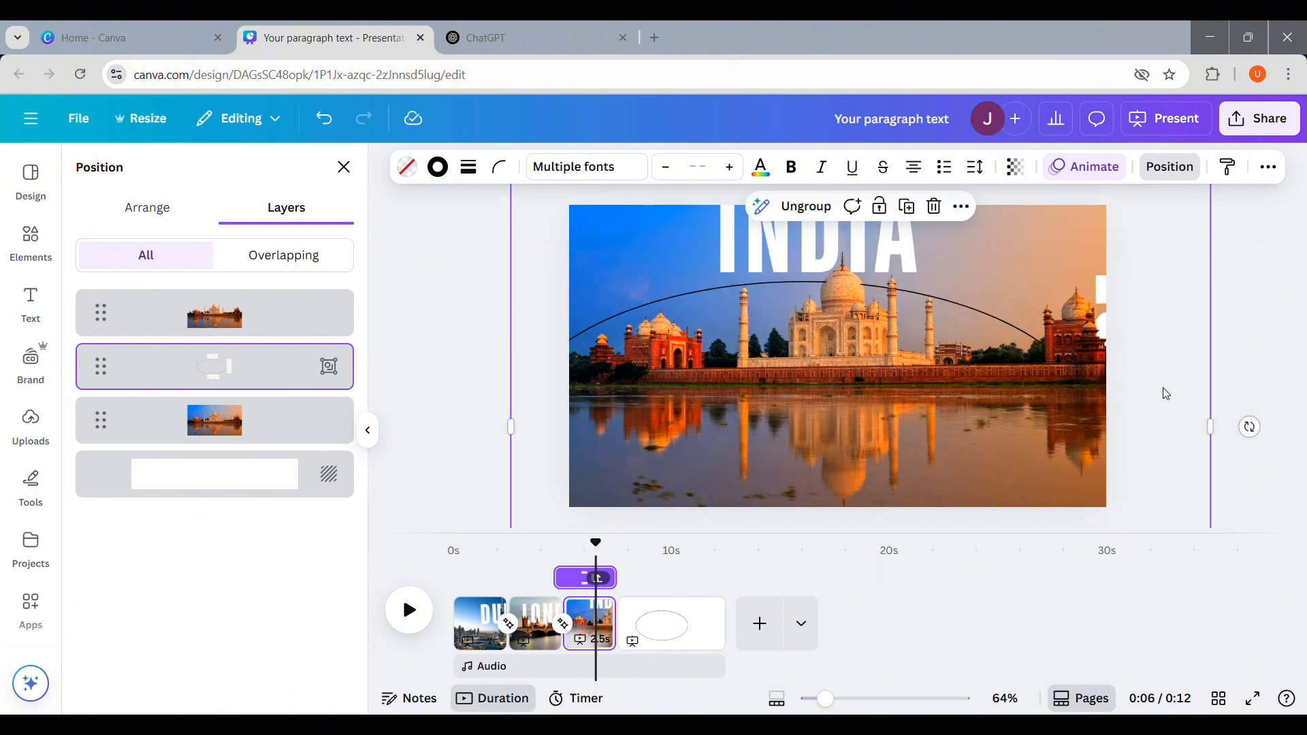
{"action": "mouse_move", "coordinate": [1166, 393]}
{"action": "left_mouse_down"}
{"action": "mouse_move", "coordinate": [1184, 417]}
{"action": "mouse_move", "coordinate": [1190, 399]}
{"action": "mouse_move", "coordinate": [1215, 407]}
{"action": "mouse_move", "coordinate": [1187, 399]}
{"action": "left_mouse_up"}
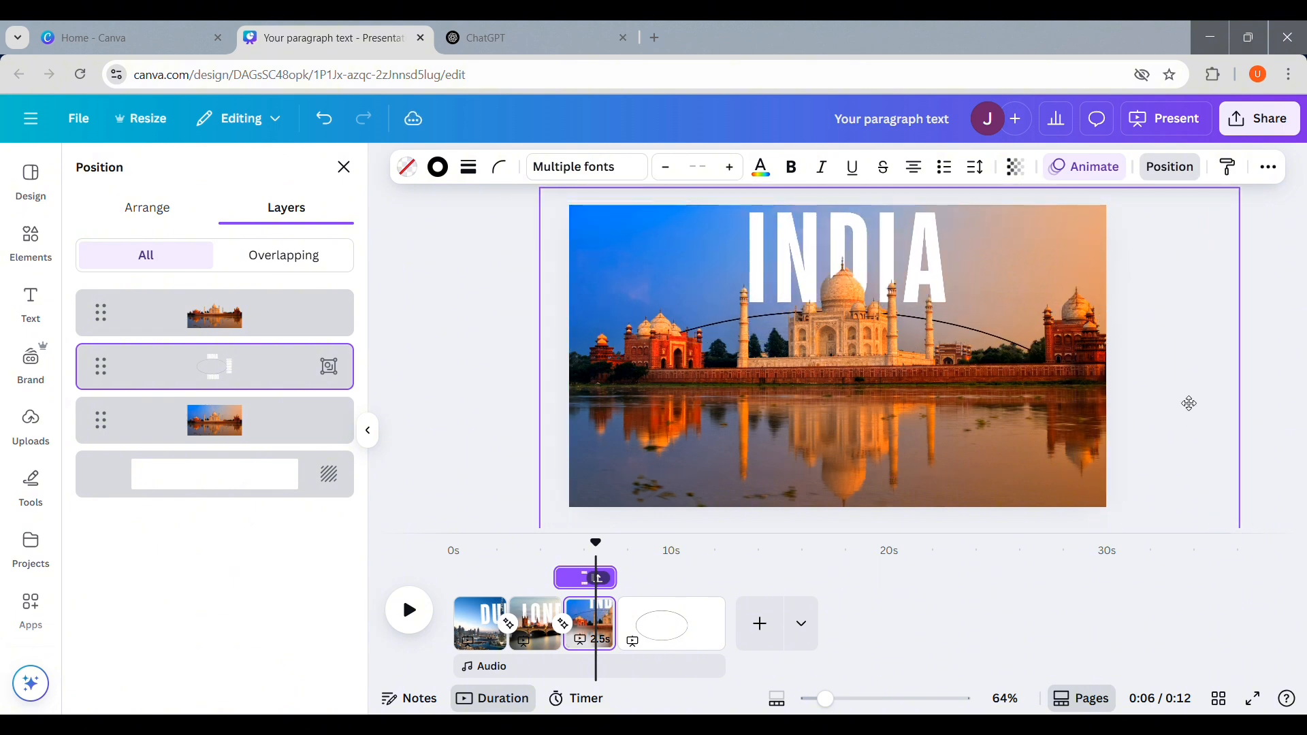
{"action": "left_click", "coordinate": [979, 169]}
{"action": "mouse_move", "coordinate": [960, 237]}
{"action": "left_mouse_down"}
{"action": "mouse_move", "coordinate": [972, 237]}
{"action": "mouse_move", "coordinate": [949, 247]}
{"action": "left_mouse_up"}
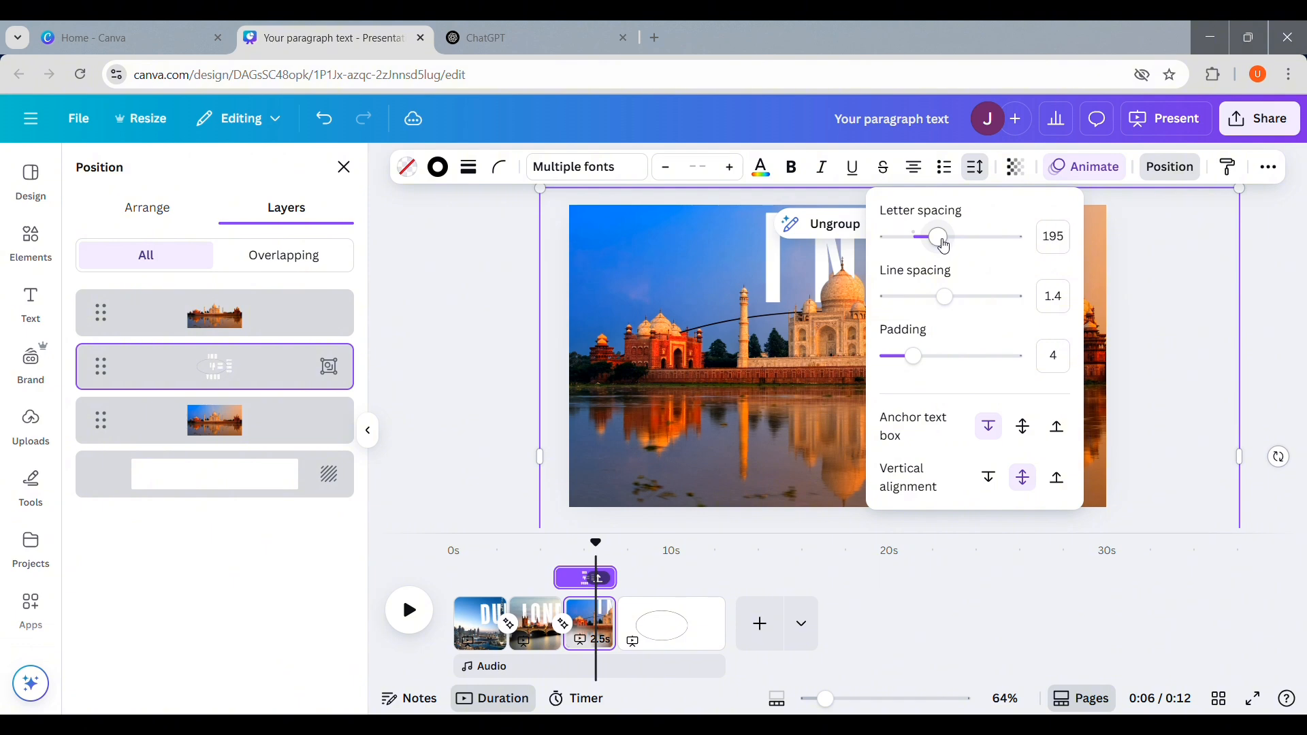
{"action": "left_click", "coordinate": [1229, 347]}
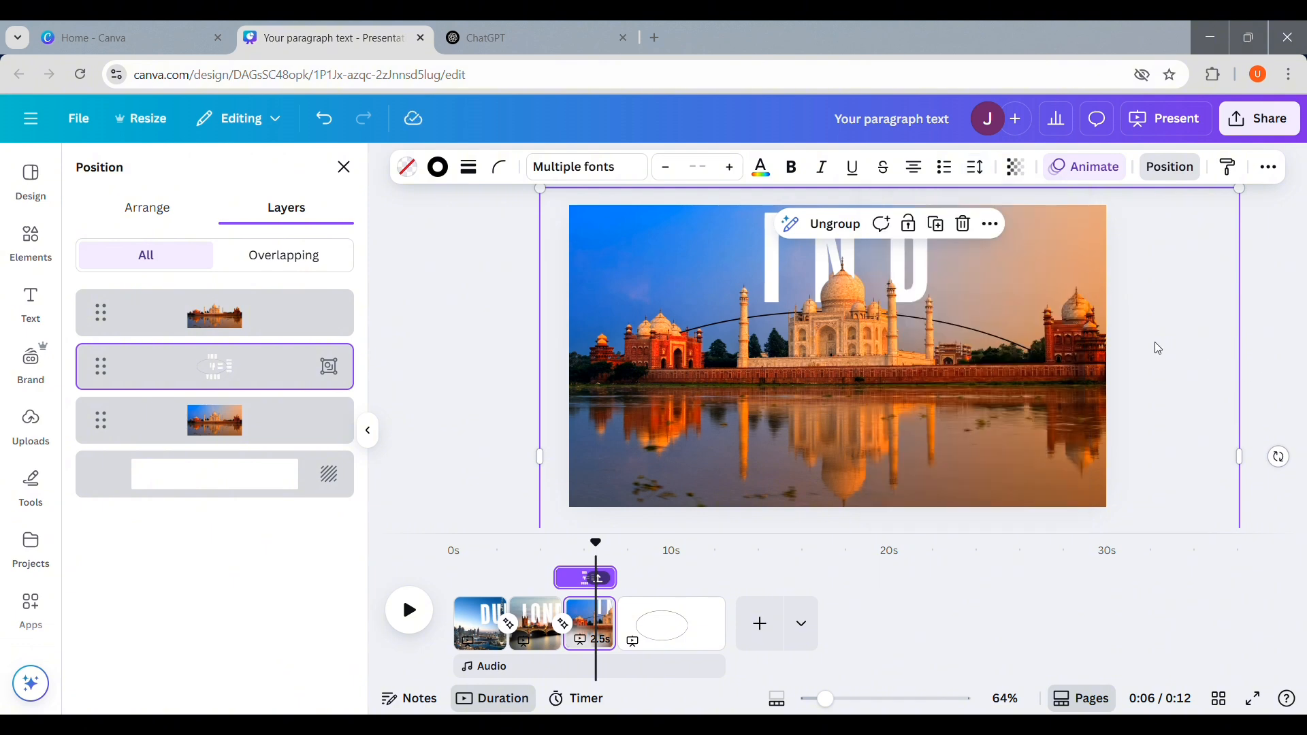
{"action": "key", "text": "ctrl+z"}
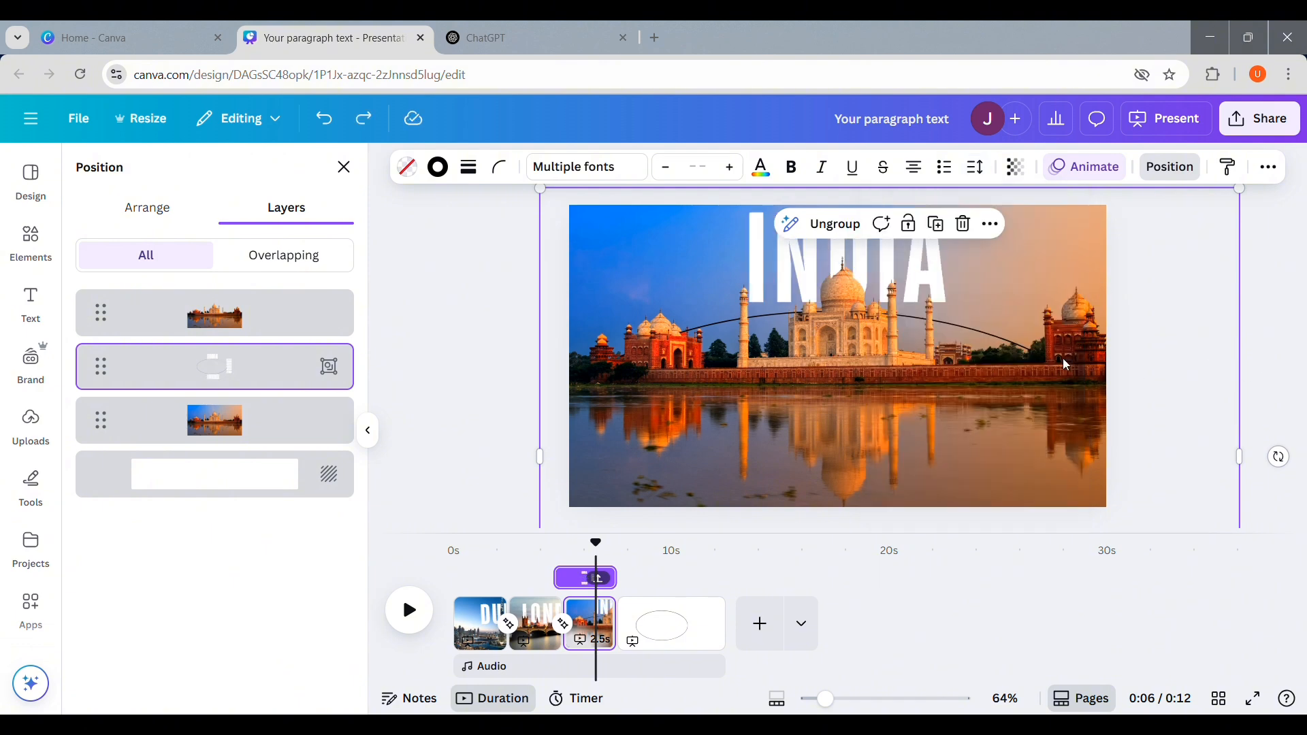
- Remove the stroke of the ellipse in the group on the Taj Mahal page
{"action": "left_click", "coordinate": [1228, 339]}
{"action": "left_click", "coordinate": [493, 169]}
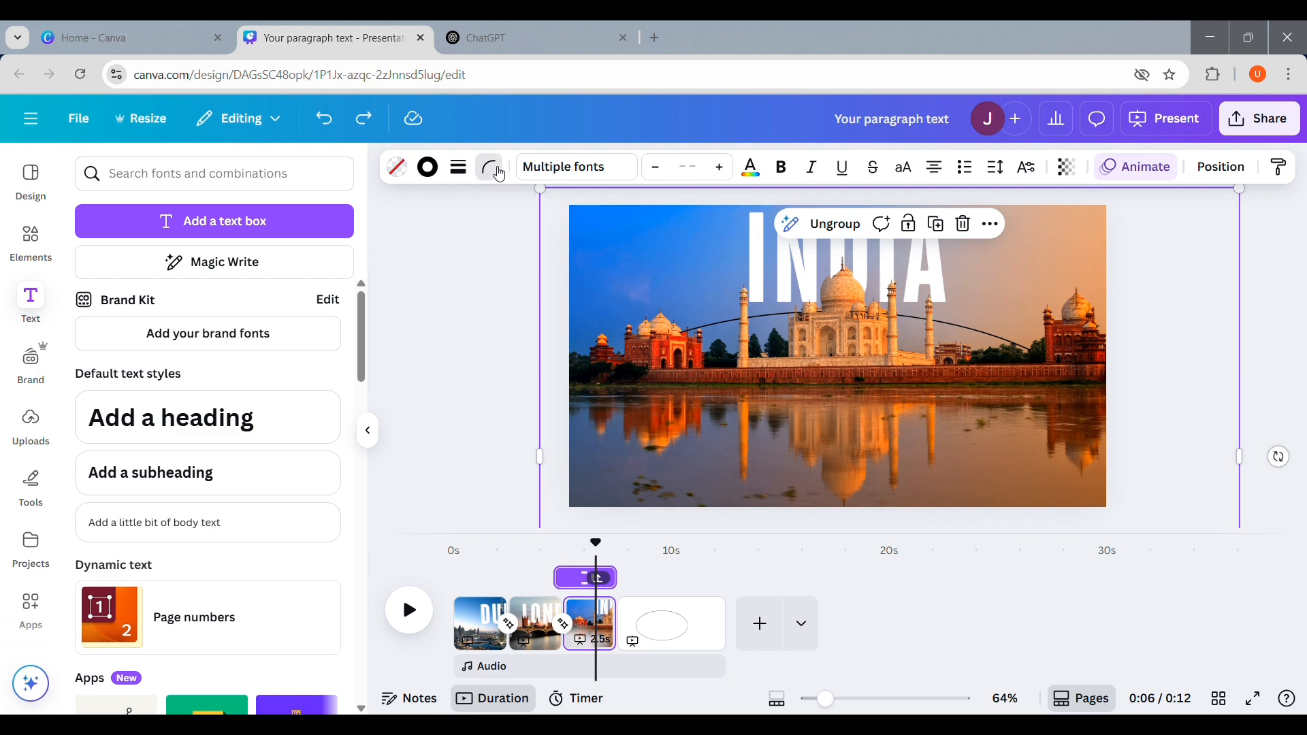
{"action": "mouse_move", "coordinate": [413, 247]}
{"action": "left_mouse_down"}
{"action": "mouse_move", "coordinate": [528, 237]}
{"action": "mouse_move", "coordinate": [403, 239]}
{"action": "left_mouse_up"}
{"action": "left_click", "coordinate": [460, 168]}
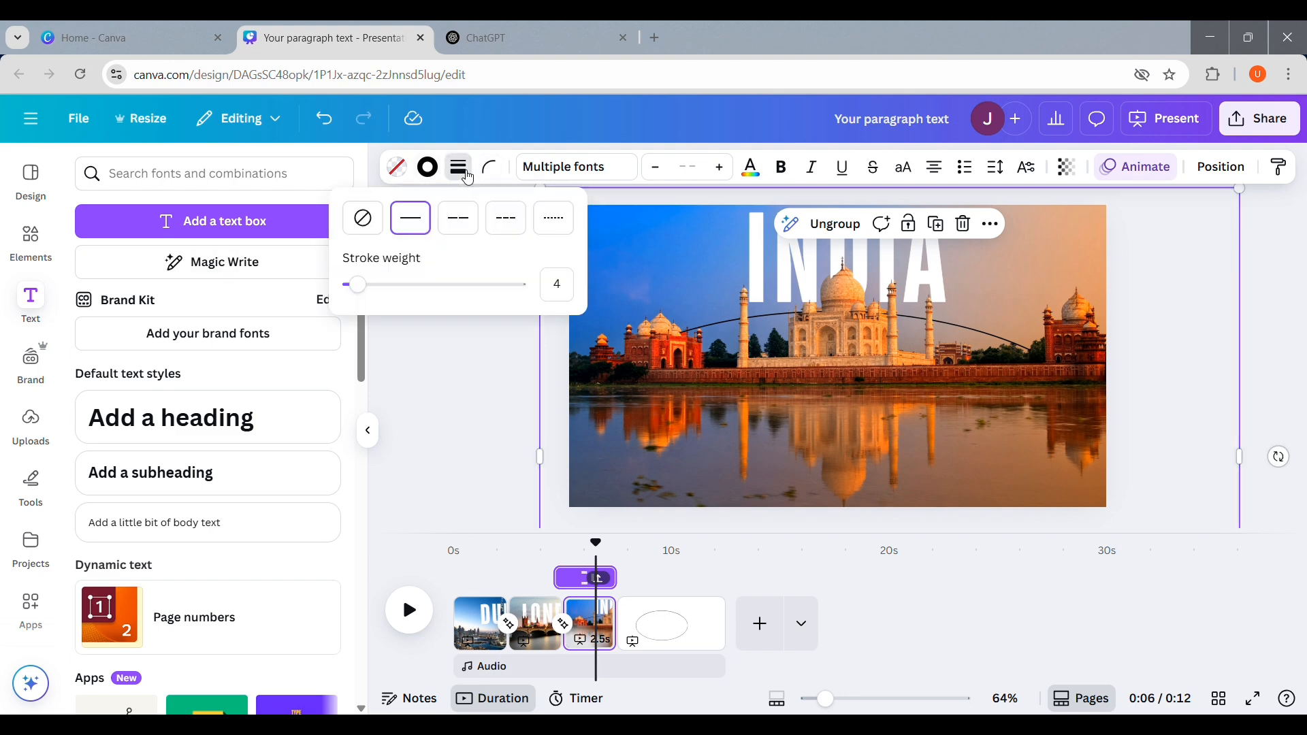
{"action": "left_click", "coordinate": [371, 224]}
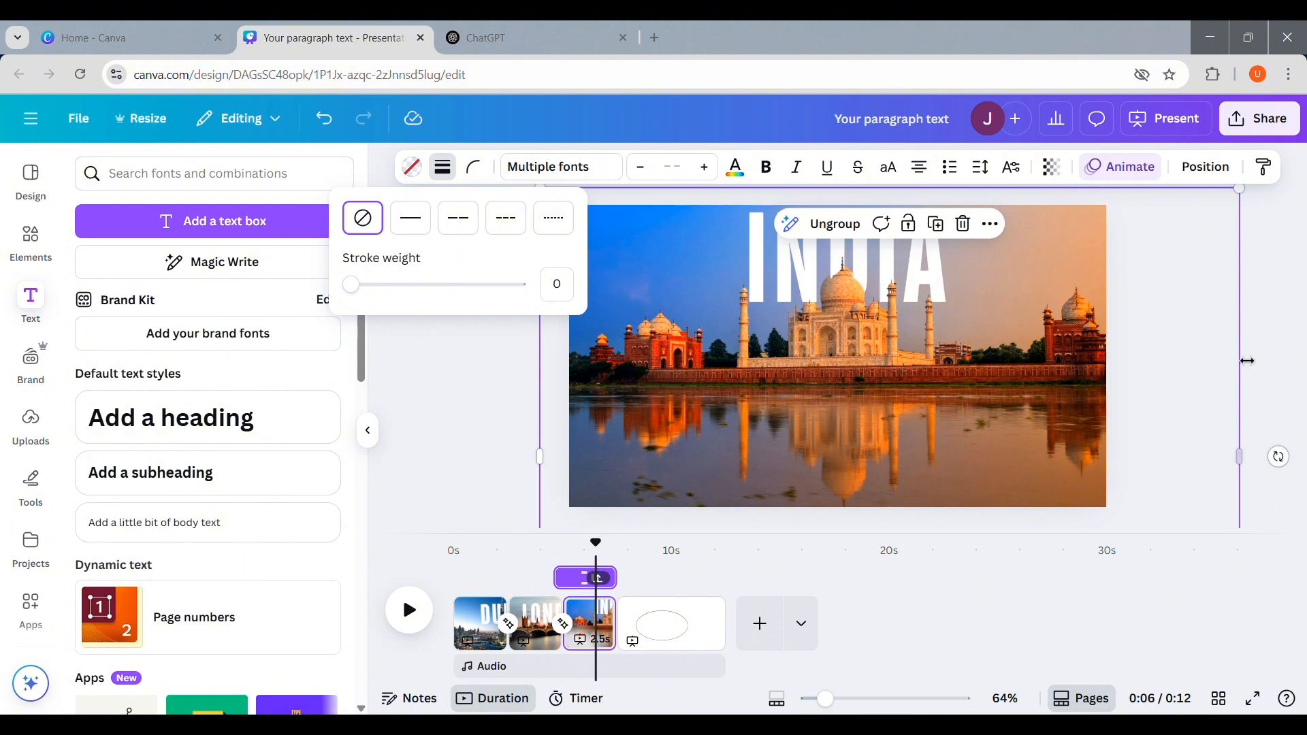
{"action": "left_click", "coordinate": [1252, 340]}
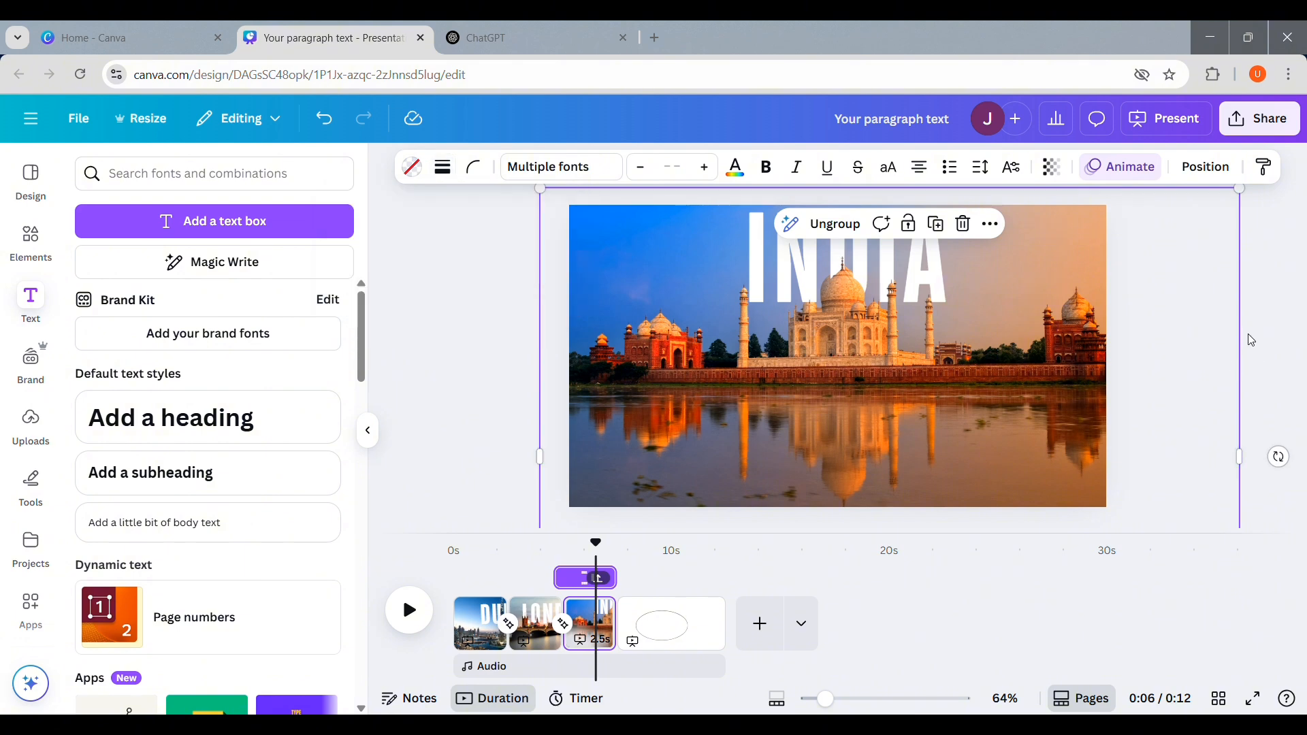
- Delete the leftover white page with the ellipse at the end of the presentation
{"action": "left_click", "coordinate": [1194, 351]}
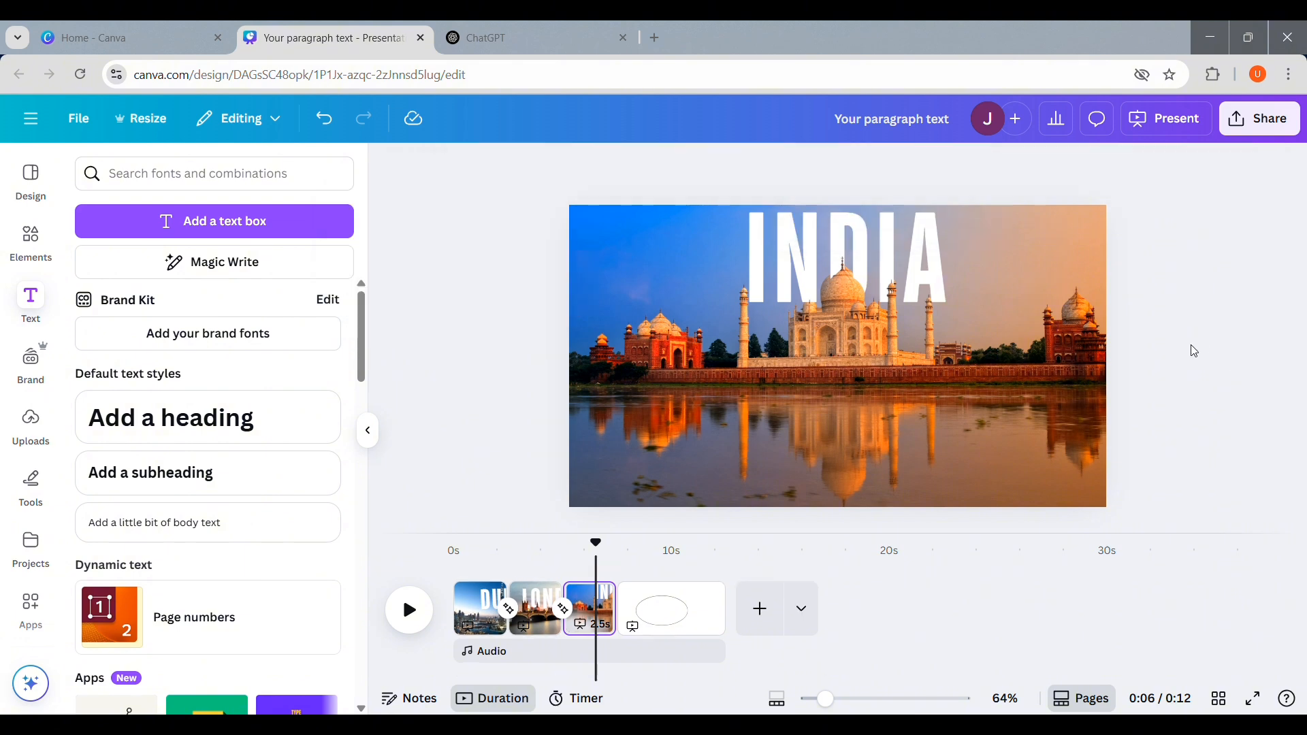
{"action": "left_click", "coordinate": [686, 614]}
{"action": "key", "text": "Delete"}
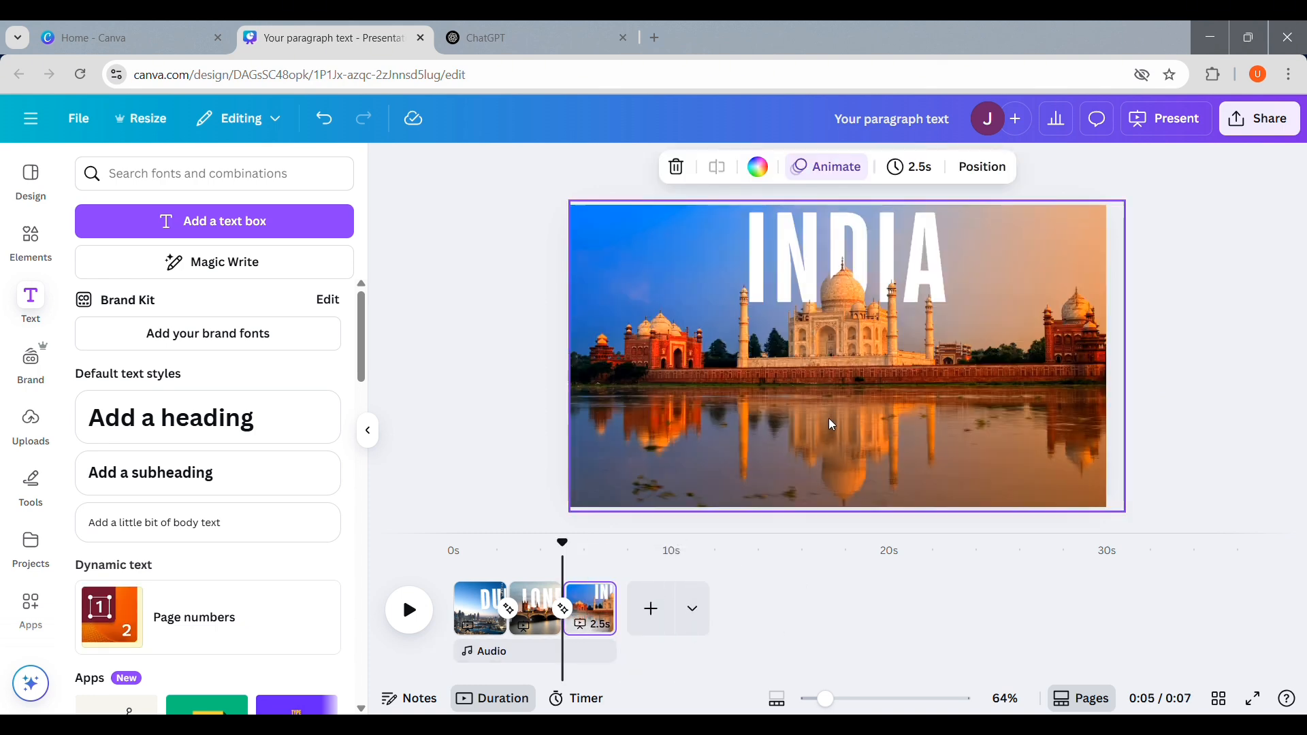
- Check the layer order and Rise animation settings of the cutouts on the Taj Mahal and London pages
{"action": "left_click", "coordinate": [858, 430]}
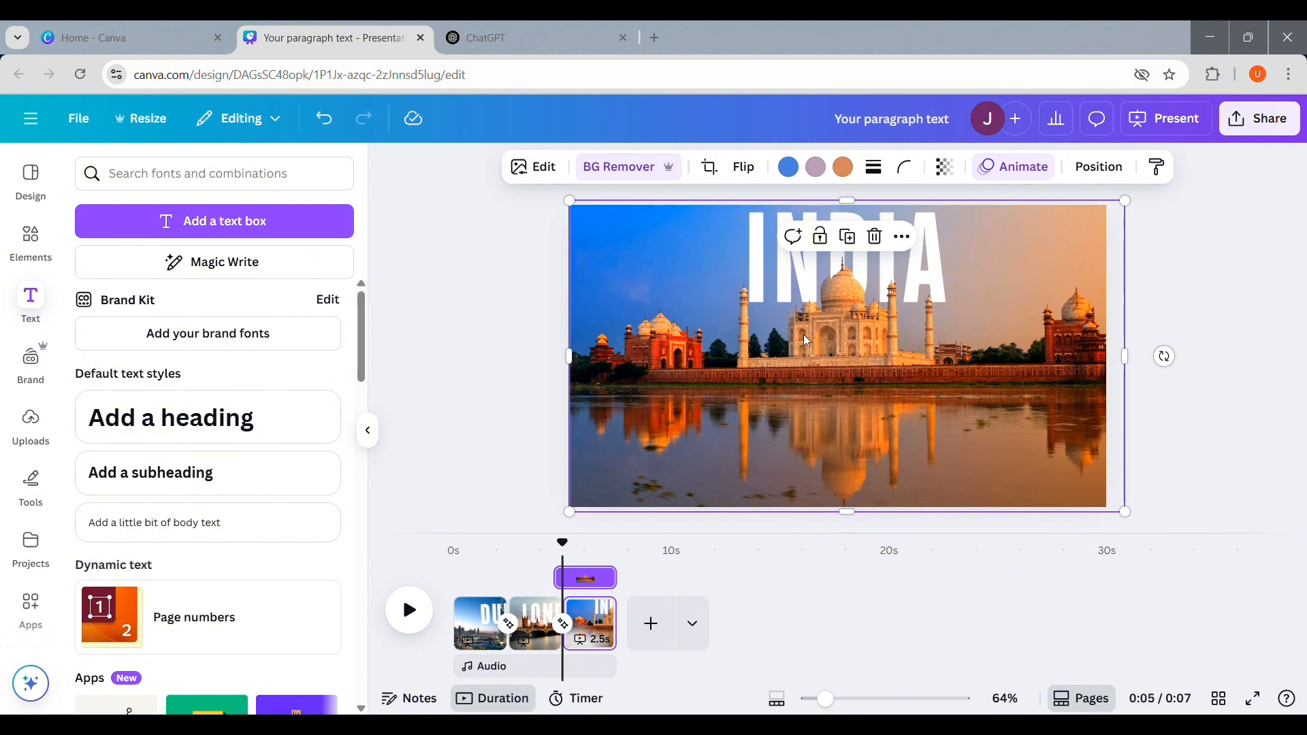
{"action": "left_click", "coordinate": [1108, 167]}
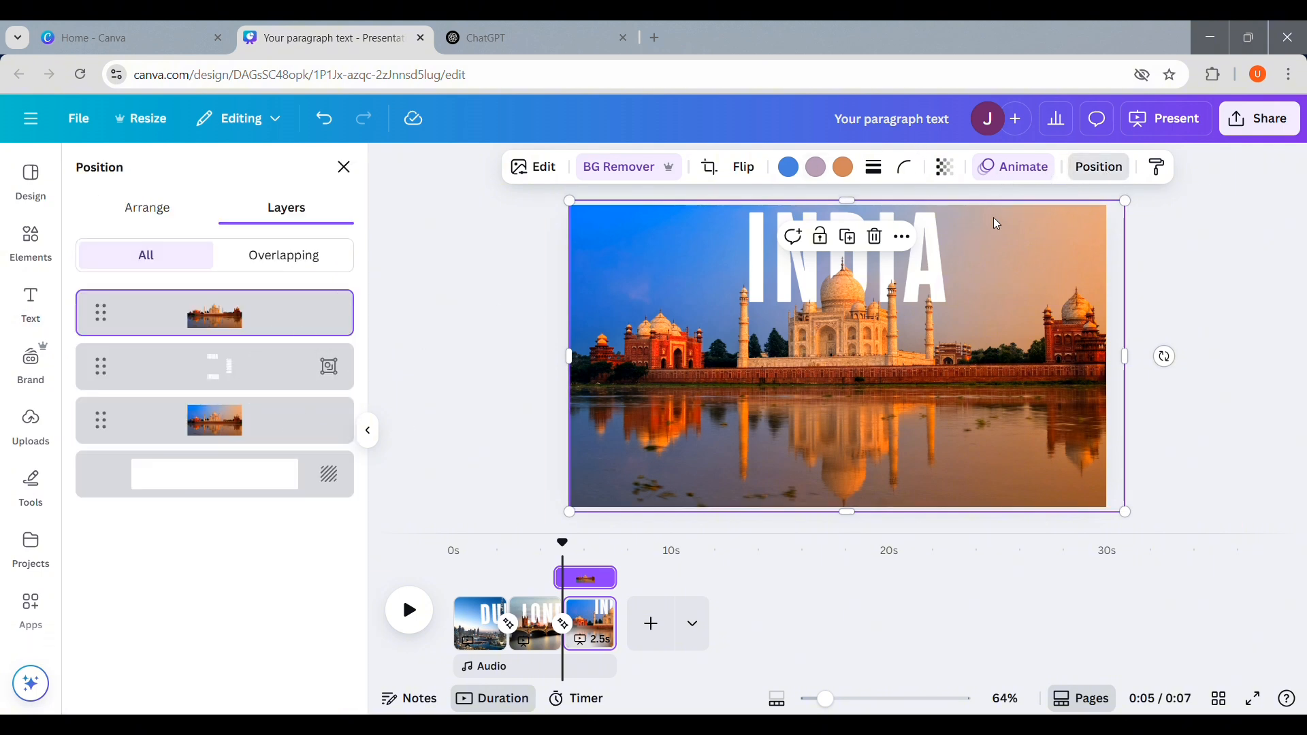
{"action": "left_click", "coordinate": [1021, 180]}
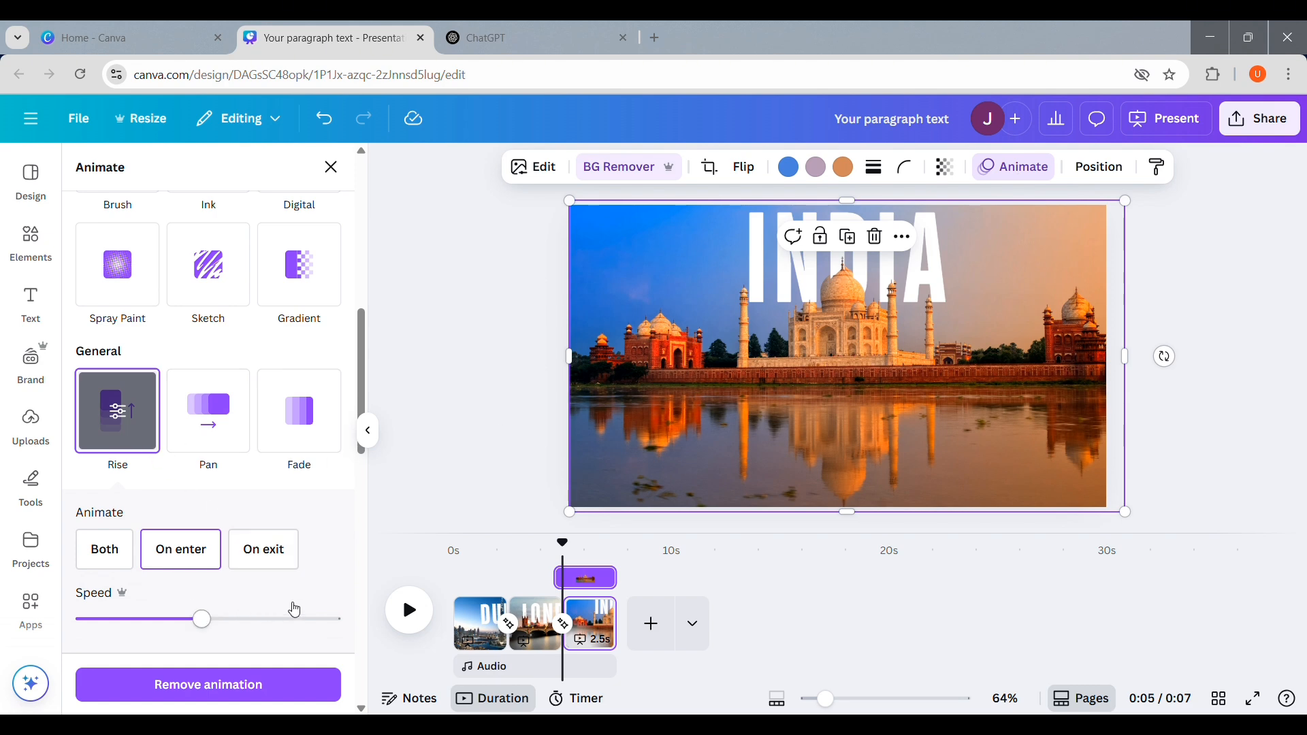
{"action": "left_click", "coordinate": [539, 623]}
{"action": "left_click", "coordinate": [840, 426]}
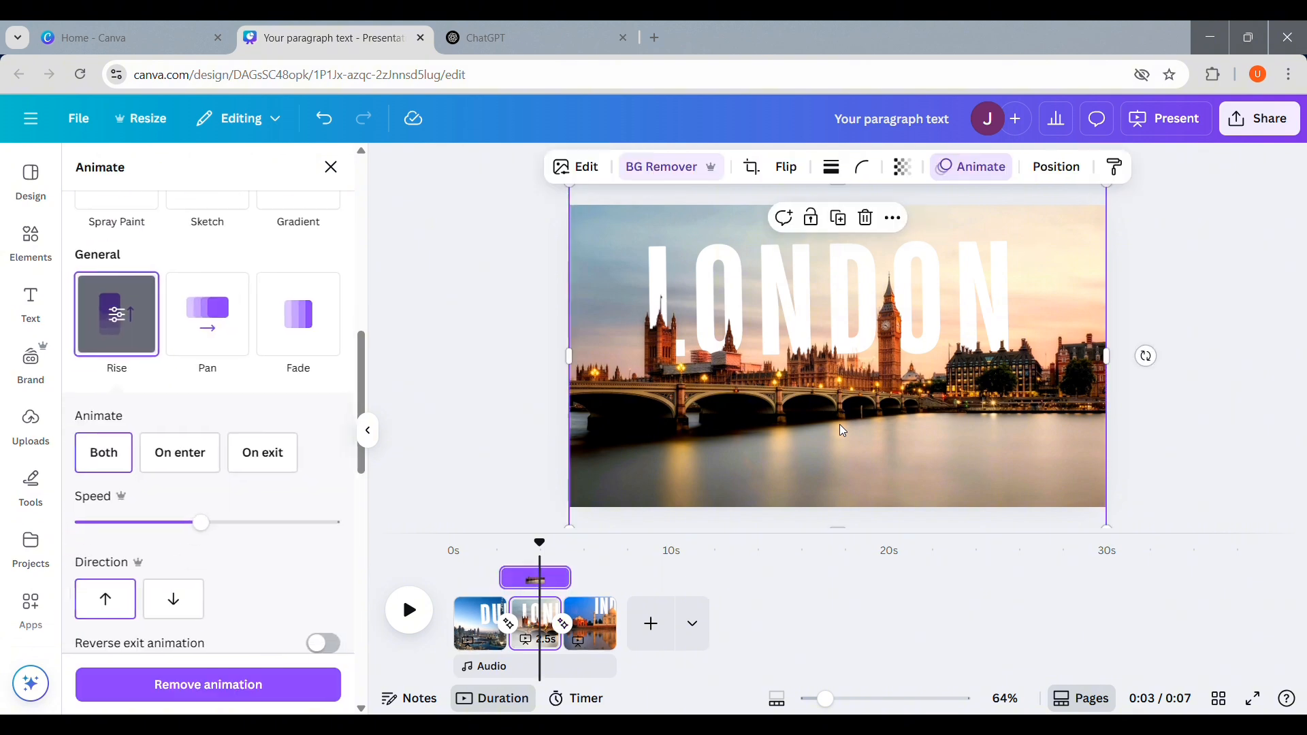
{"action": "left_click", "coordinate": [1068, 176]}
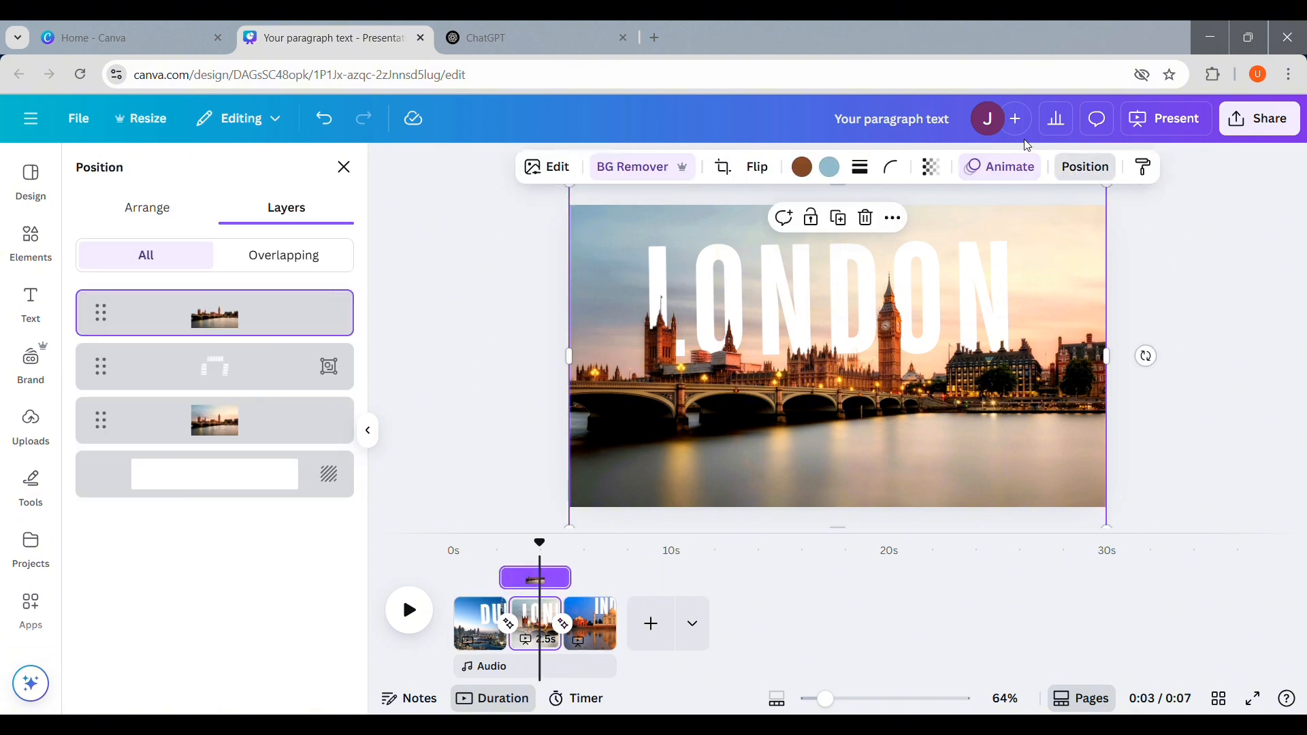
{"action": "left_click", "coordinate": [1000, 176]}
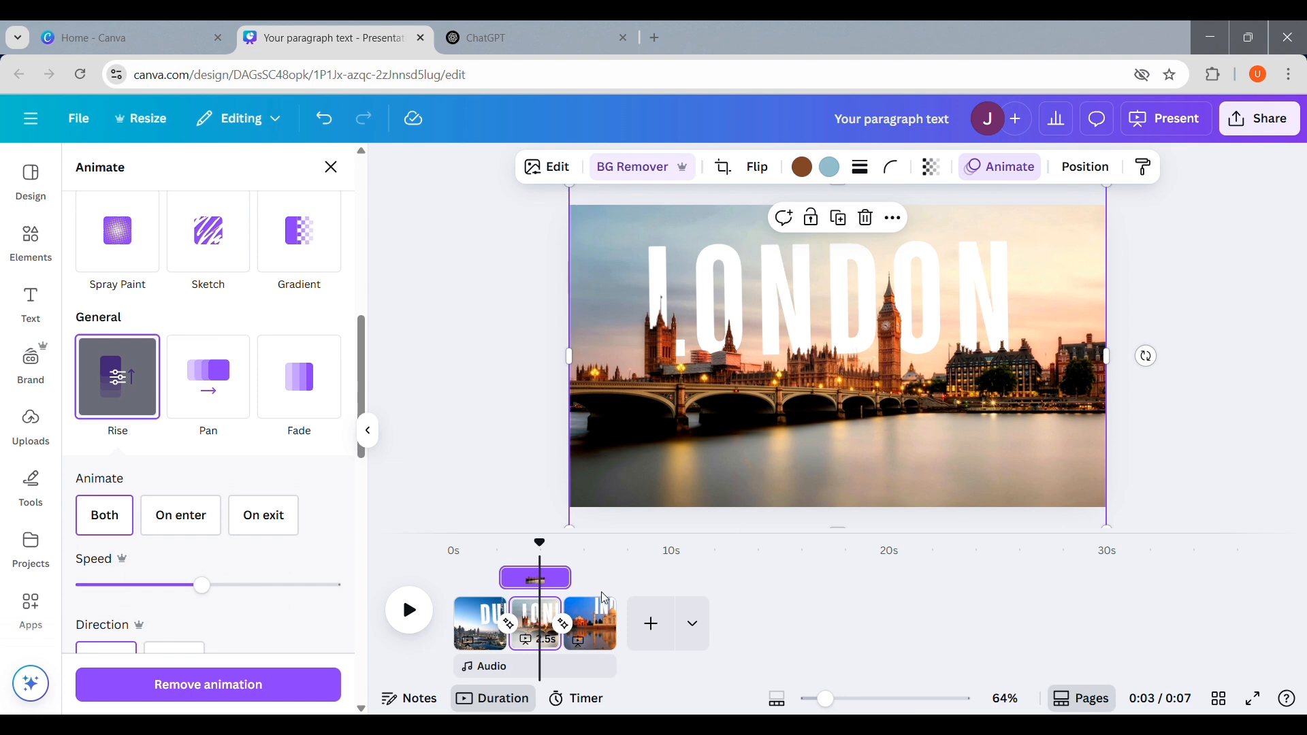
- Replace the text group on the London page with a copy of the Taj Mahal page's cutout and ellipse-and-text group
{"action": "left_click", "coordinate": [591, 621]}
{"action": "left_click", "coordinate": [845, 402]}
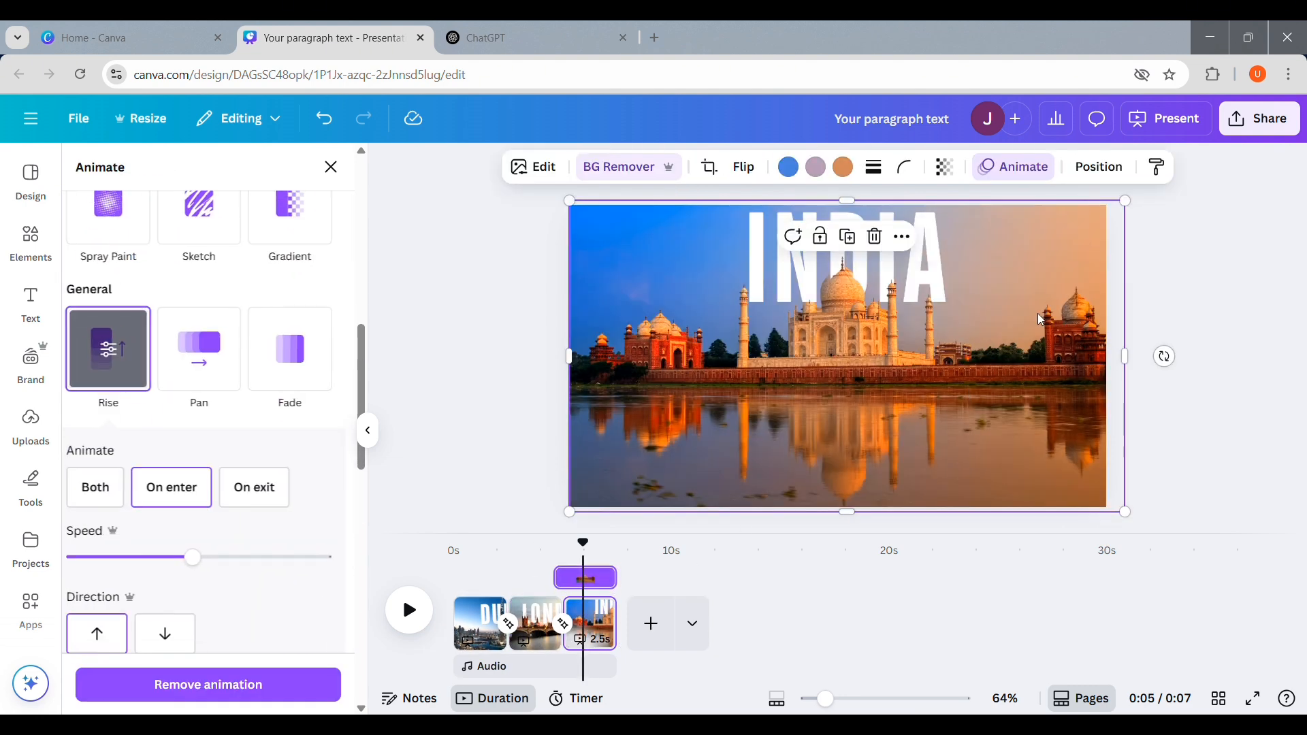
{"action": "left_click", "coordinate": [1104, 170]}
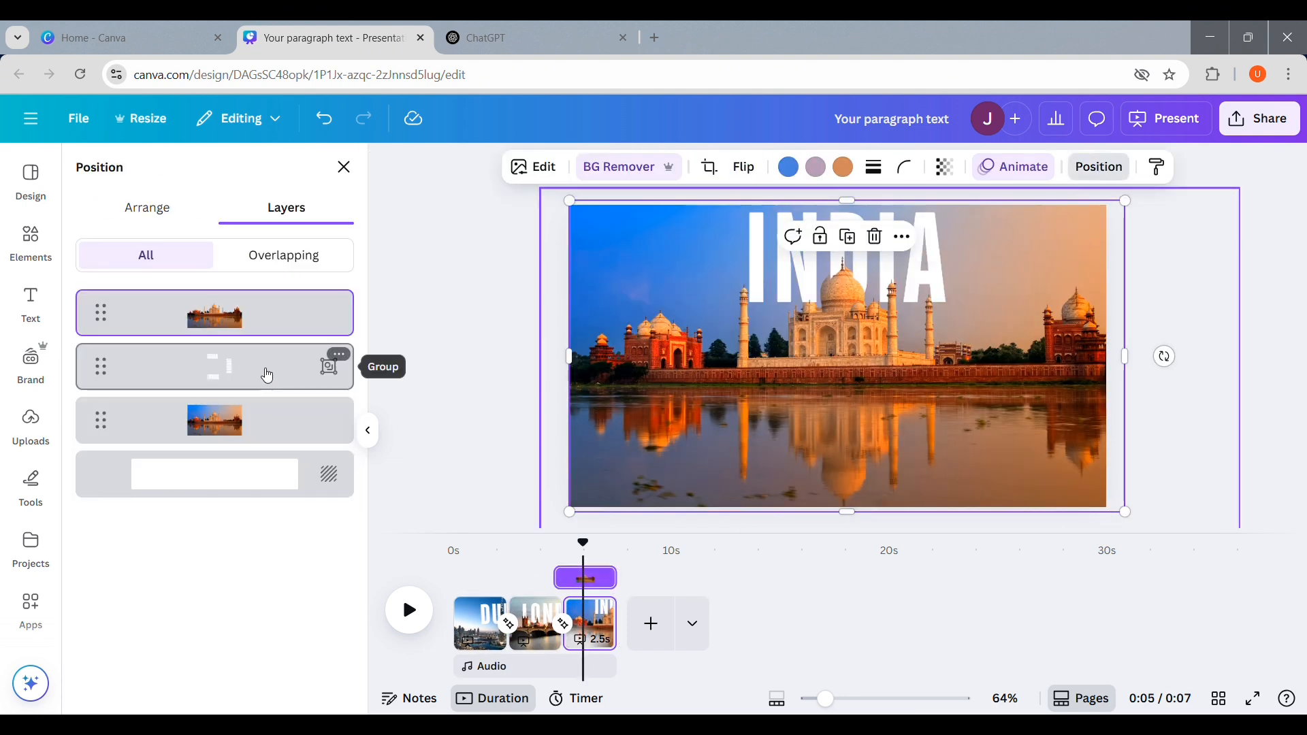
{"action": "left_click", "coordinate": [267, 375], "text": "shift"}
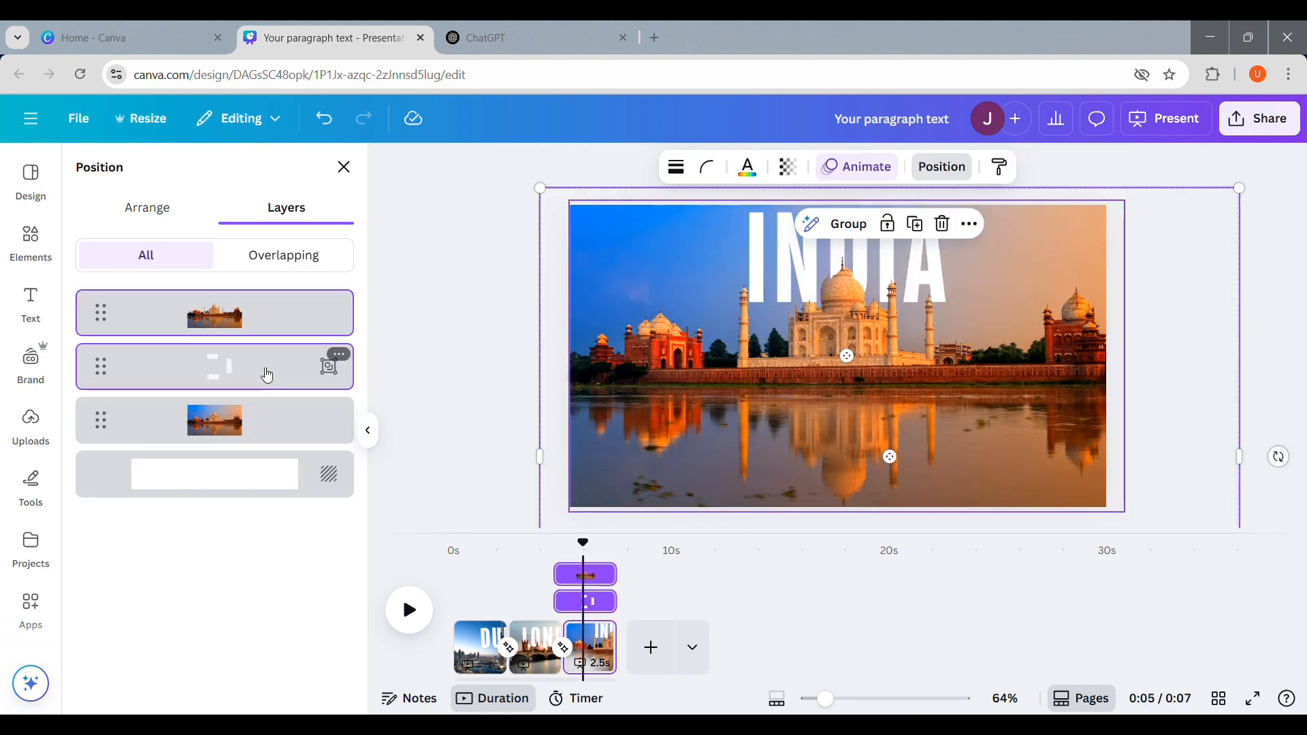
{"action": "left_click", "coordinate": [536, 643]}
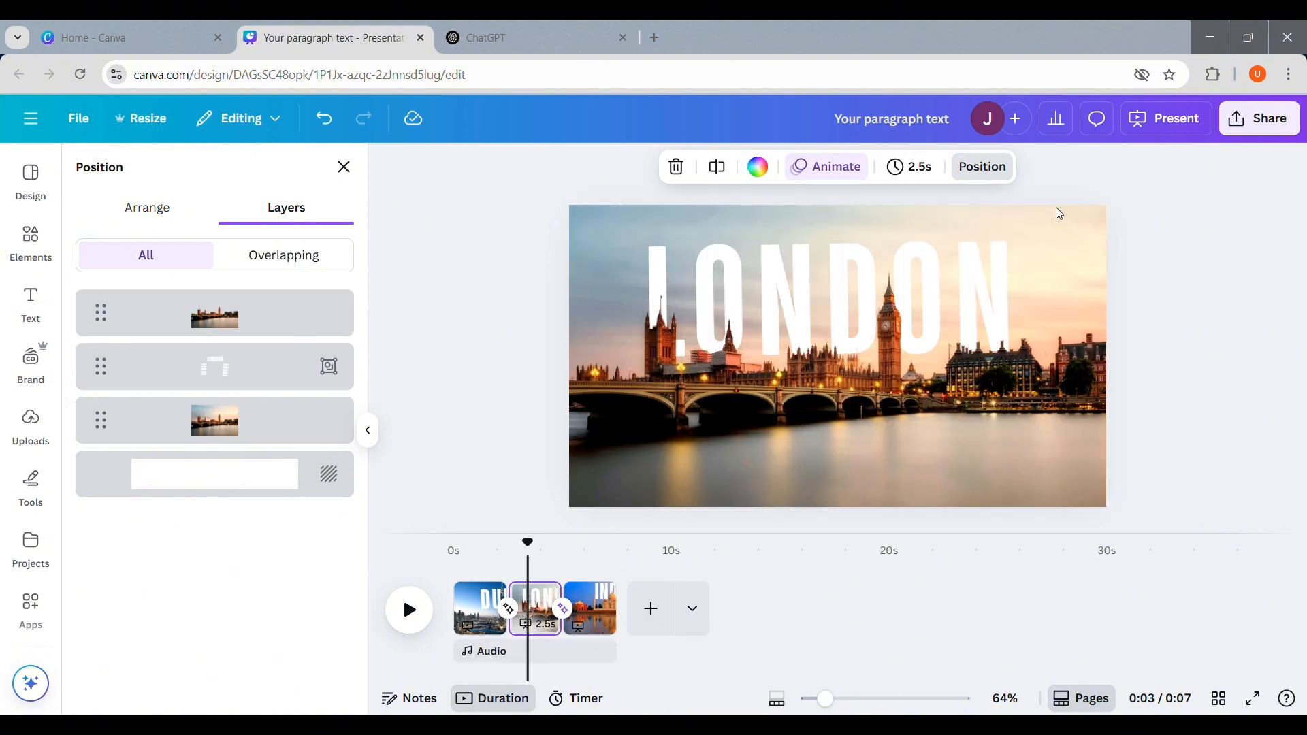
{"action": "left_click", "coordinate": [264, 371]}
{"action": "key", "text": "Delete"}
{"action": "key", "text": "ctrl+v"}
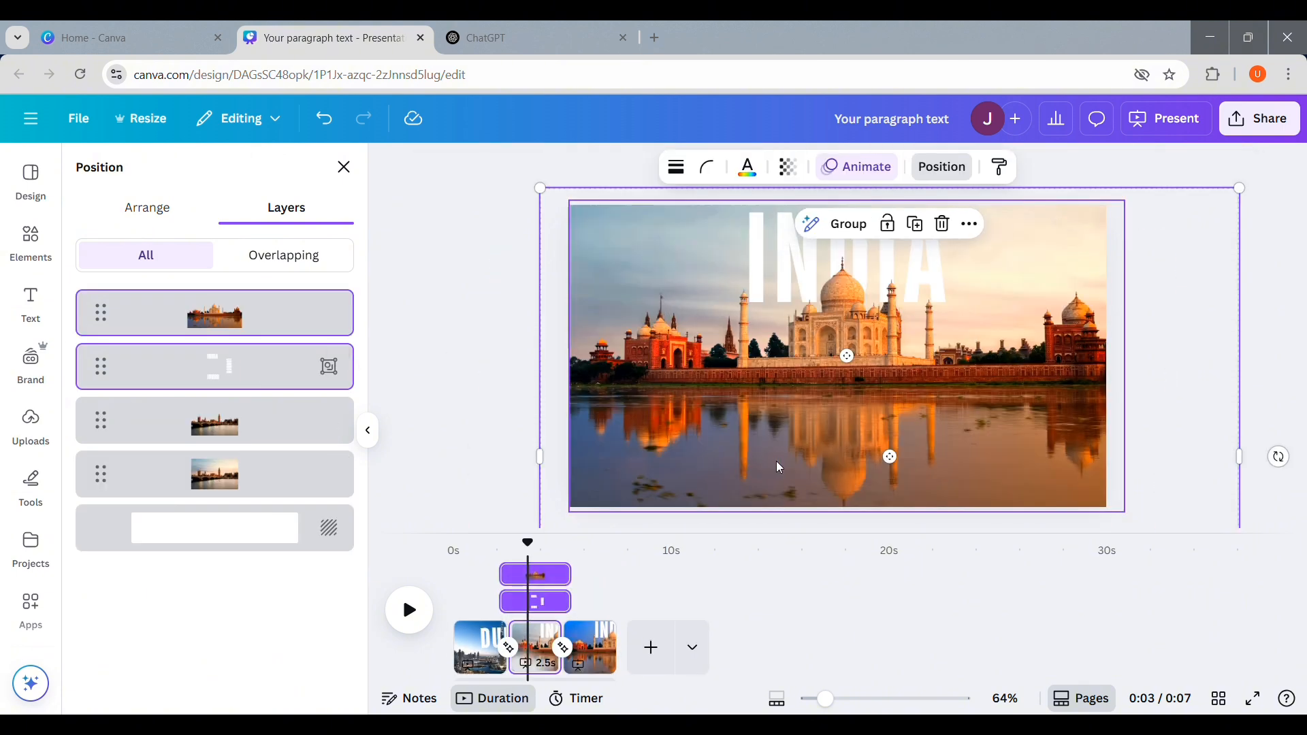
{"action": "key", "text": "ctrl+z"}
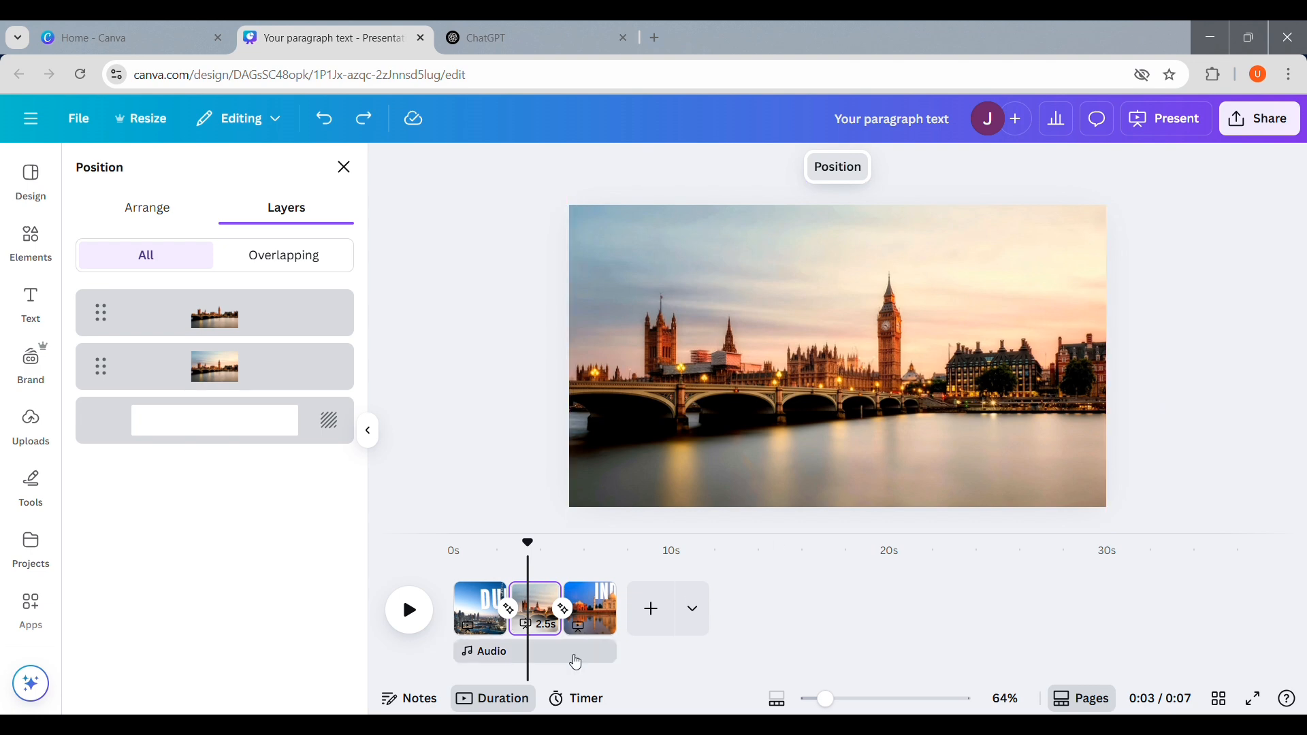
{"action": "key", "text": "ctrl+y"}
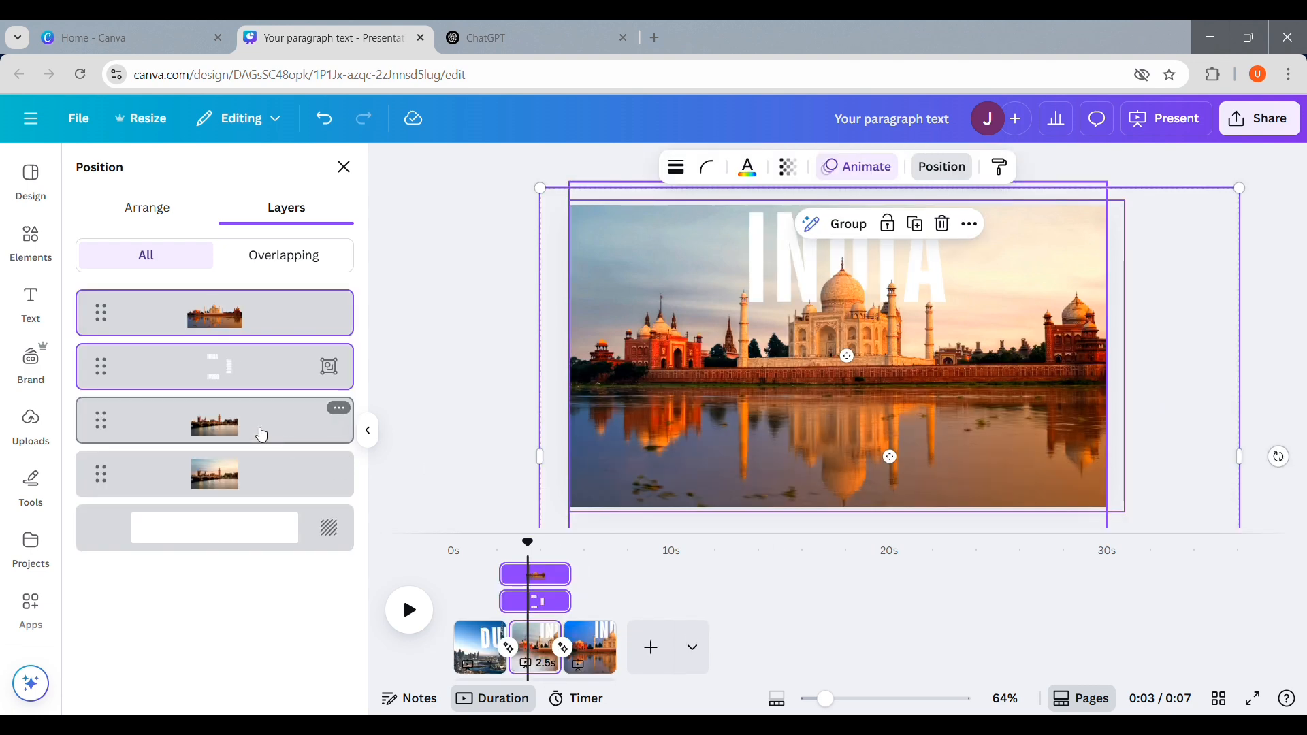
- Delete the Taj Mahal cutout from the London page and place the ellipse-and-text group beneath the London cutout layer
{"action": "left_click", "coordinate": [269, 329]}
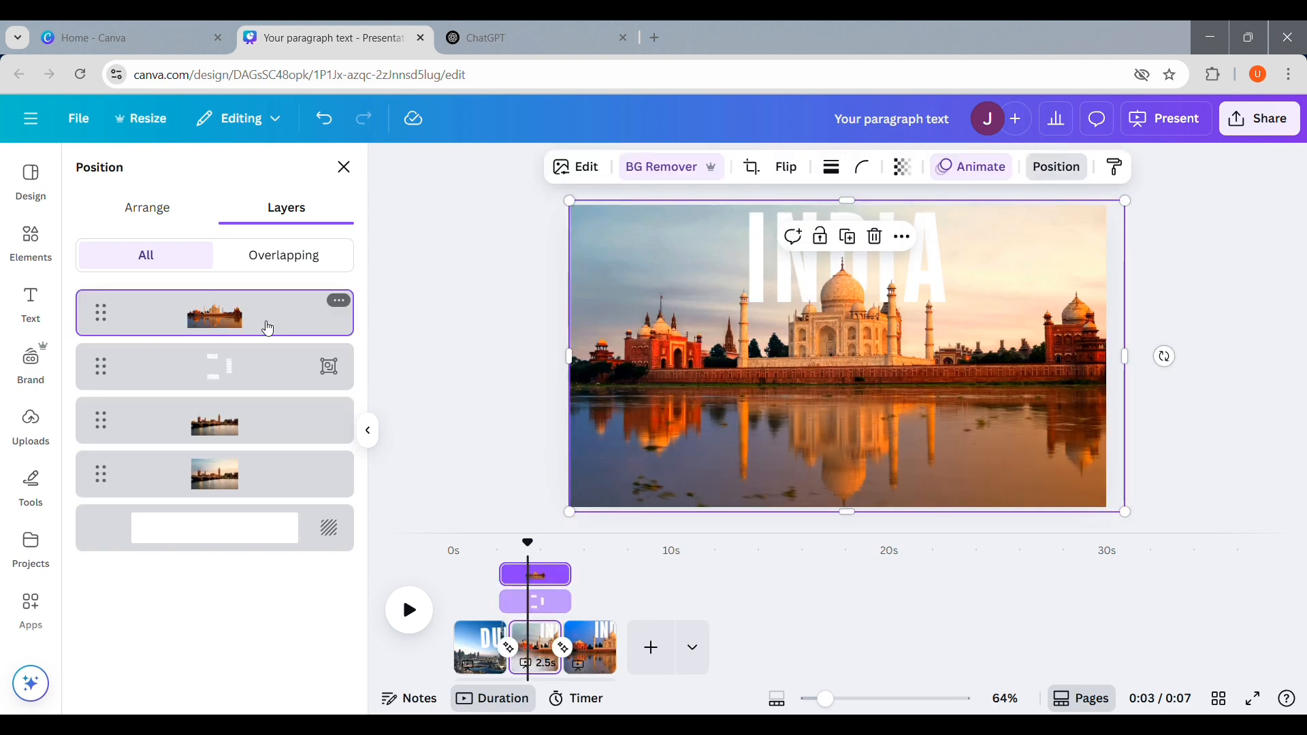
{"action": "key", "text": "Delete"}
{"action": "left_click_drag", "start_coordinate": [272, 327], "coordinate": [280, 378]}
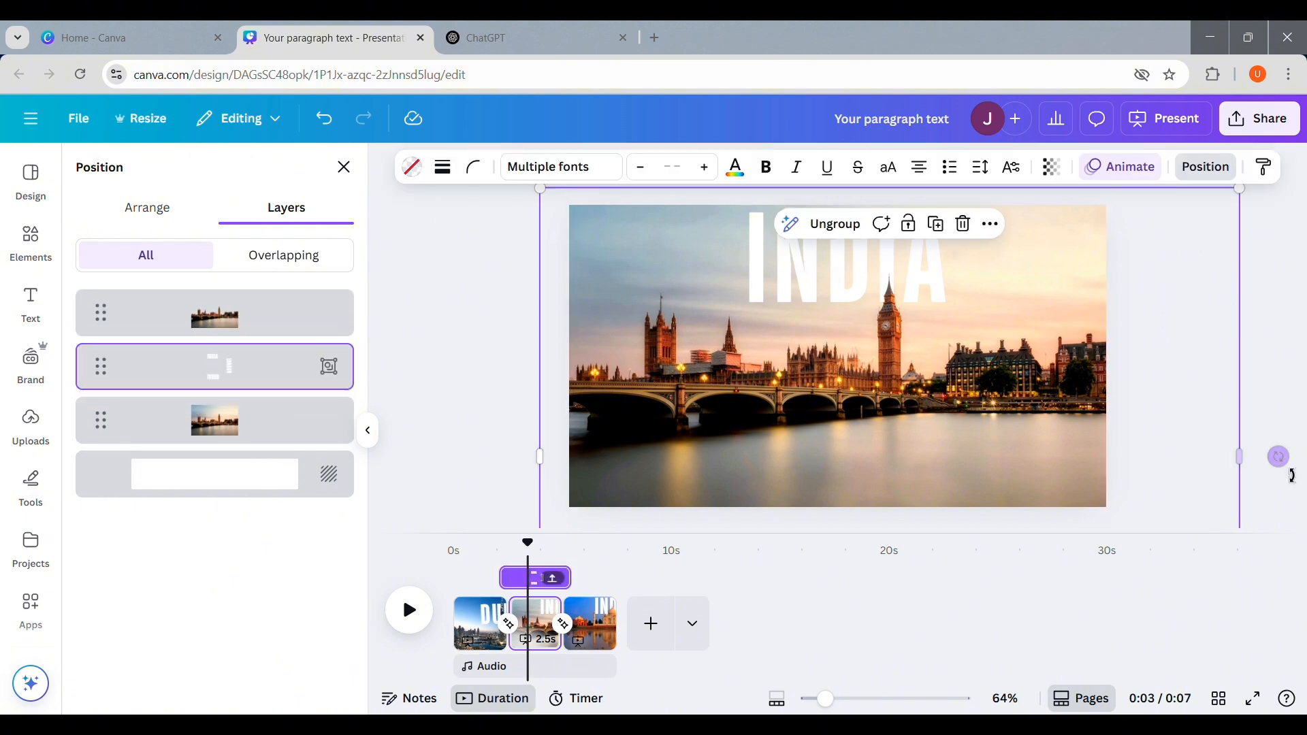
- Rotate the London page's group until LONDON reads upright, then enlarge and position it so the word sits behind the clock tower
{"action": "left_click_drag", "start_coordinate": [1292, 471], "coordinate": [898, 225]}
{"action": "left_click_drag", "start_coordinate": [1133, 314], "coordinate": [1105, 437]}
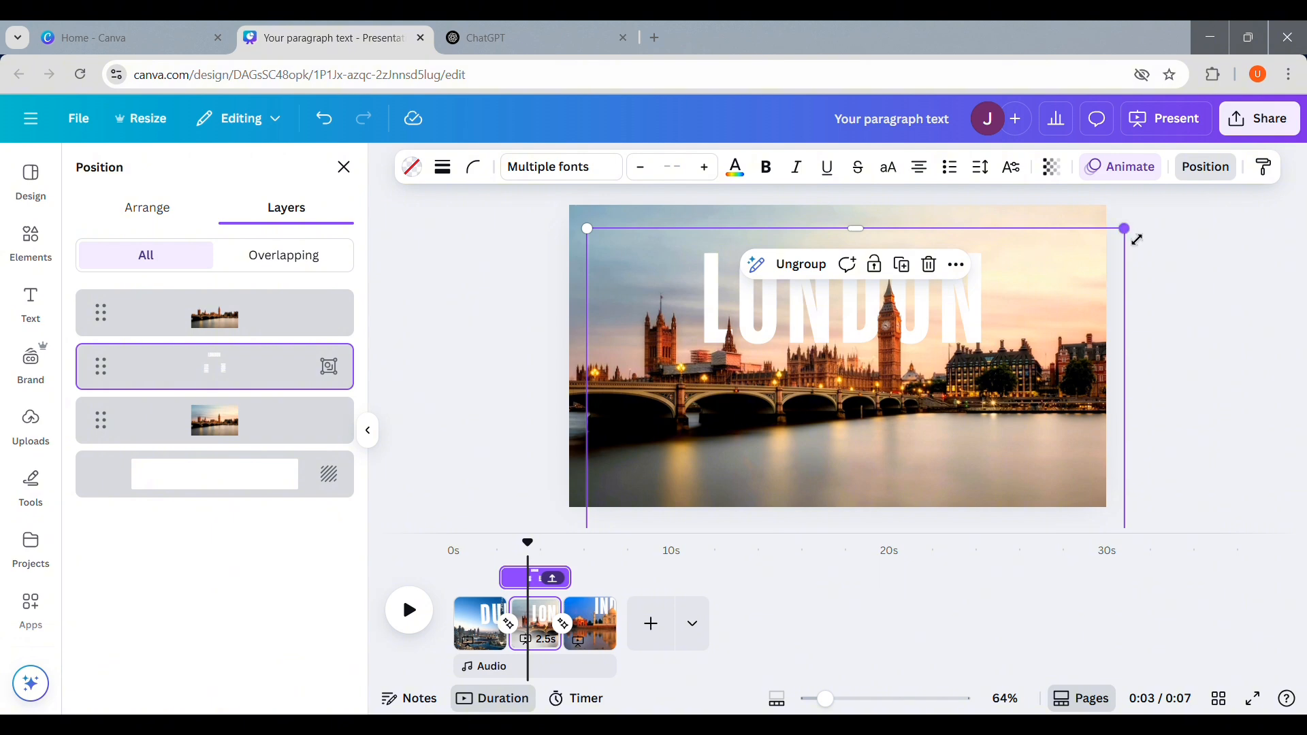
{"action": "left_click_drag", "start_coordinate": [1136, 239], "coordinate": [1158, 212]}
{"action": "left_click_drag", "start_coordinate": [1127, 315], "coordinate": [1108, 309]}
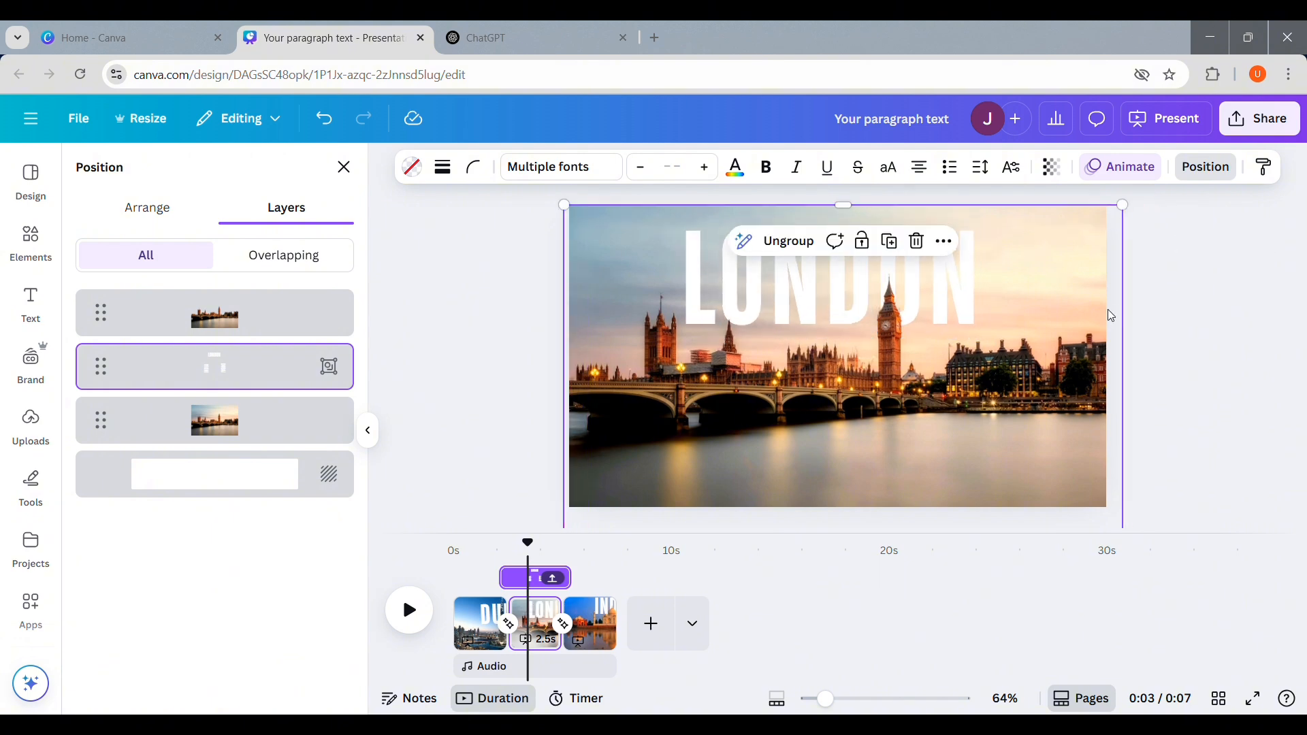
- Replace the Dubai page's text group with a copy of the London page's group, layered beneath the Dubai cutout
{"action": "left_click", "coordinate": [480, 623]}
{"action": "left_click", "coordinate": [246, 370]}
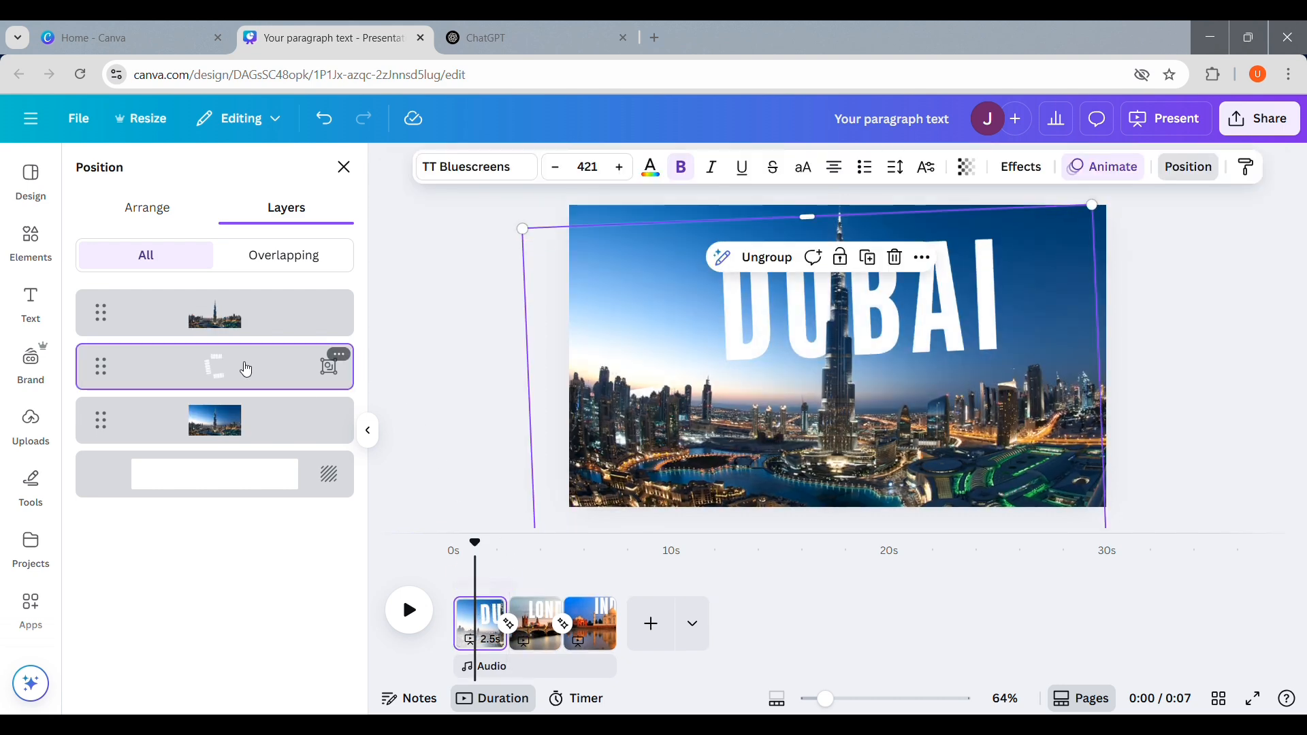
{"action": "key", "text": "Delete"}
{"action": "key", "text": "ctrl+v"}
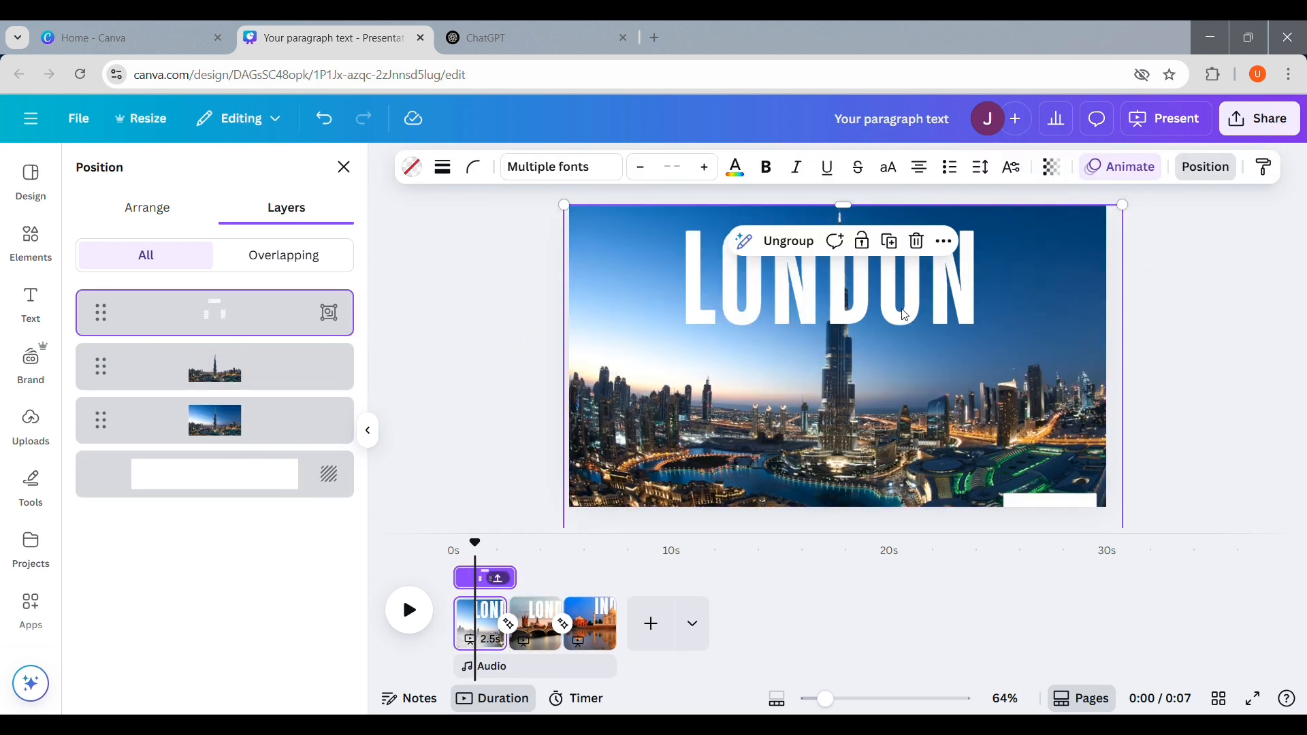
{"action": "left_click_drag", "start_coordinate": [218, 312], "coordinate": [222, 371]}
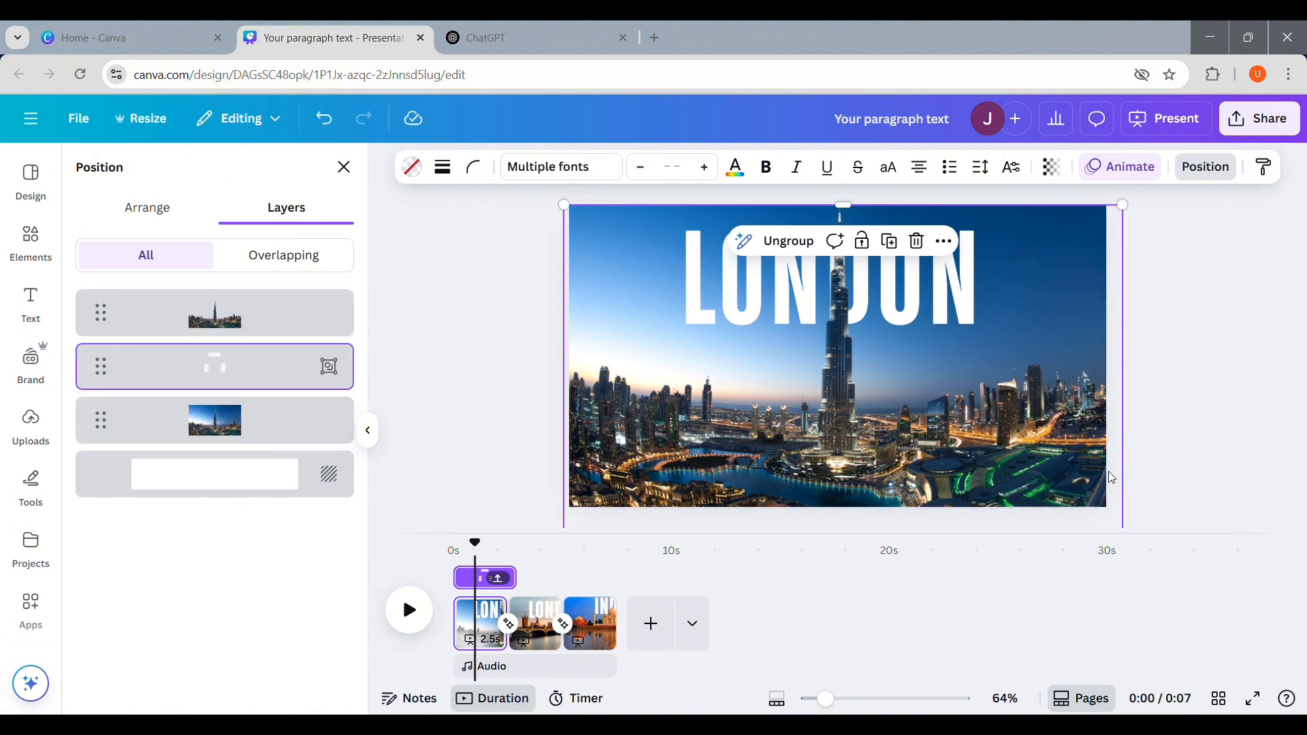
- Rotate the group on the Dubai page until DUBAI reads upright and move it up behind the tall tower
{"action": "scroll", "coordinate": [1027, 306], "scroll_direction": "down", "scroll_amount": 3}
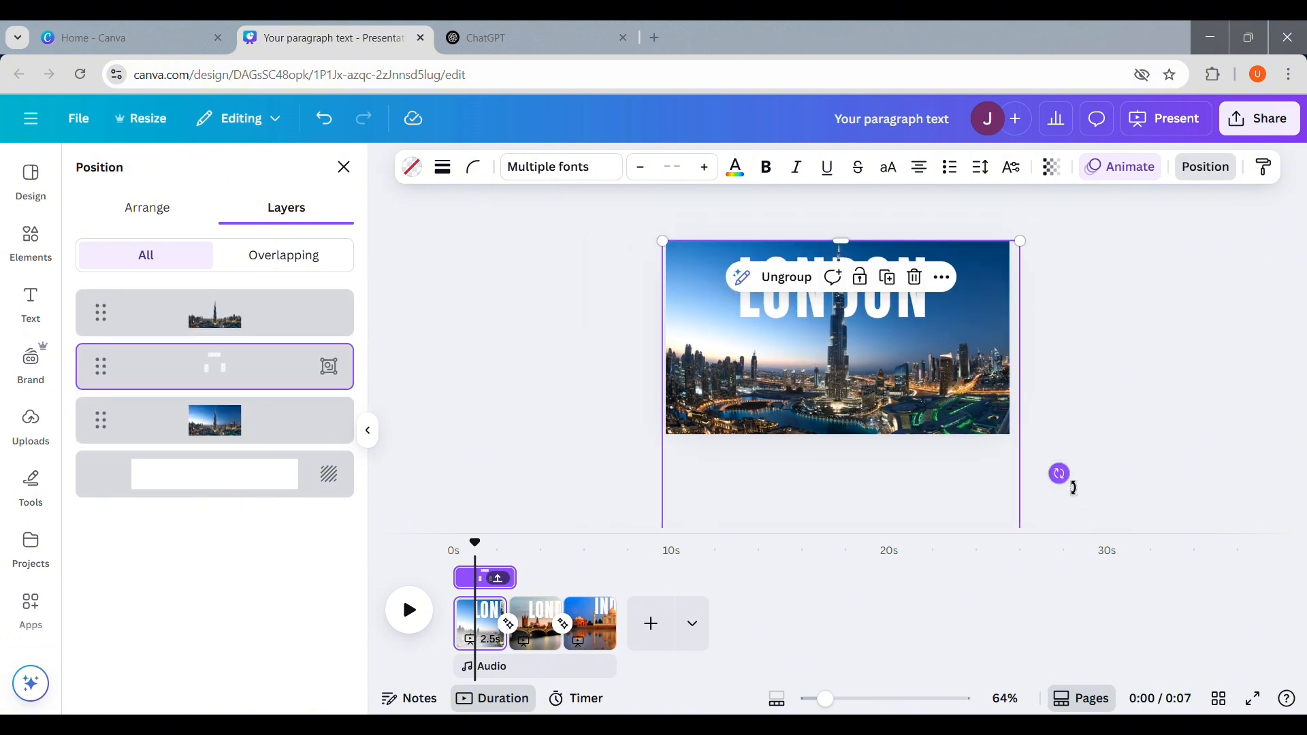
{"action": "left_click_drag", "start_coordinate": [1075, 487], "coordinate": [847, 256]}
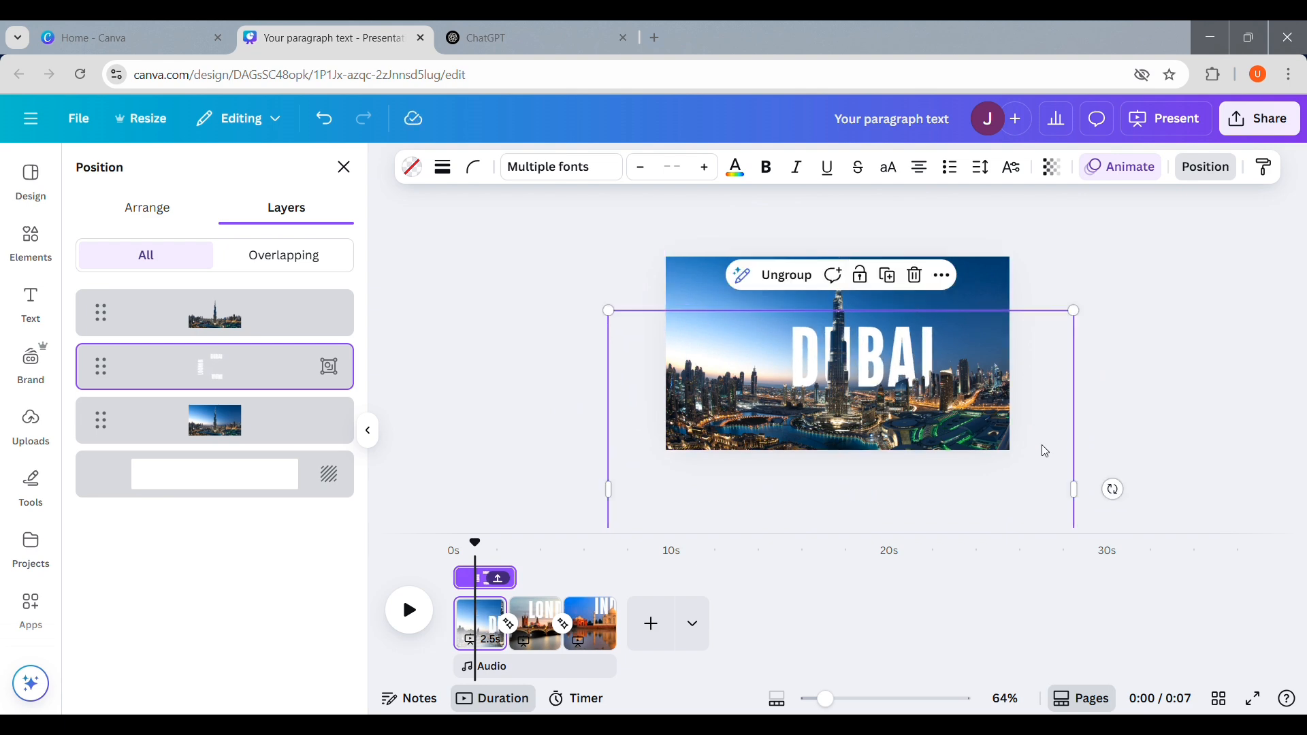
{"action": "left_click_drag", "start_coordinate": [1046, 452], "coordinate": [1022, 425]}
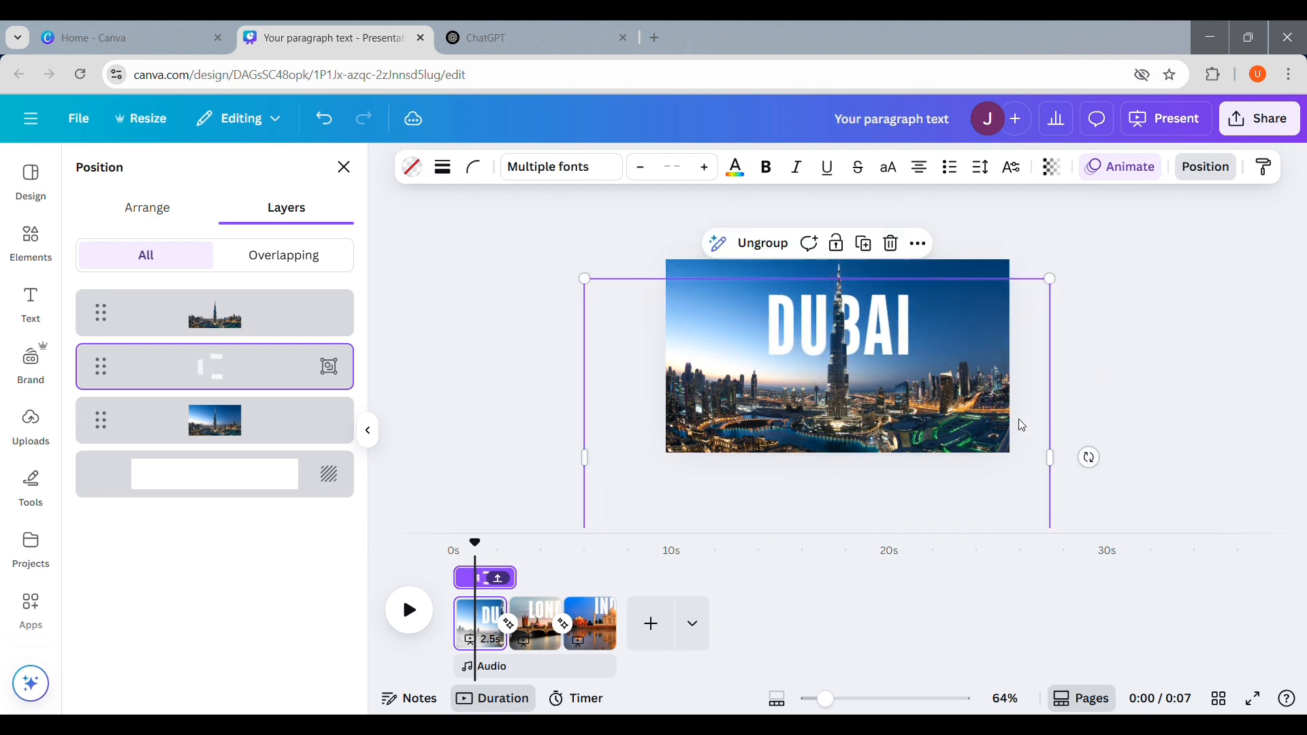
- Enlarge the DUBAI group and adjust its position so the word spans the sky behind the tower
{"action": "scroll", "coordinate": [1018, 419], "scroll_direction": "up", "scroll_amount": 2}
{"action": "left_click_drag", "start_coordinate": [1103, 265], "coordinate": [1134, 228]}
{"action": "left_click_drag", "start_coordinate": [1079, 325], "coordinate": [1086, 322]}
{"action": "key", "text": "Escape"}
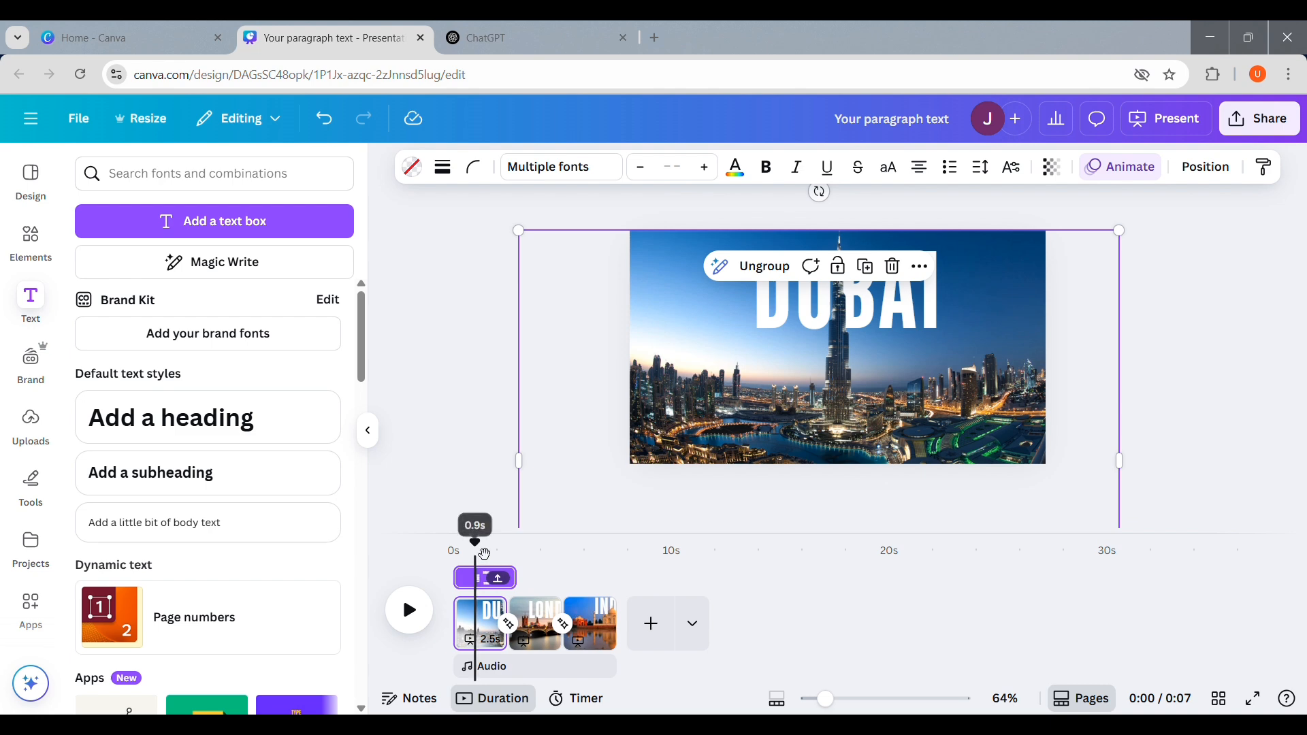
- Review the Match & Move transition and its duration between the Dubai and London pages
{"action": "left_click", "coordinate": [518, 625]}
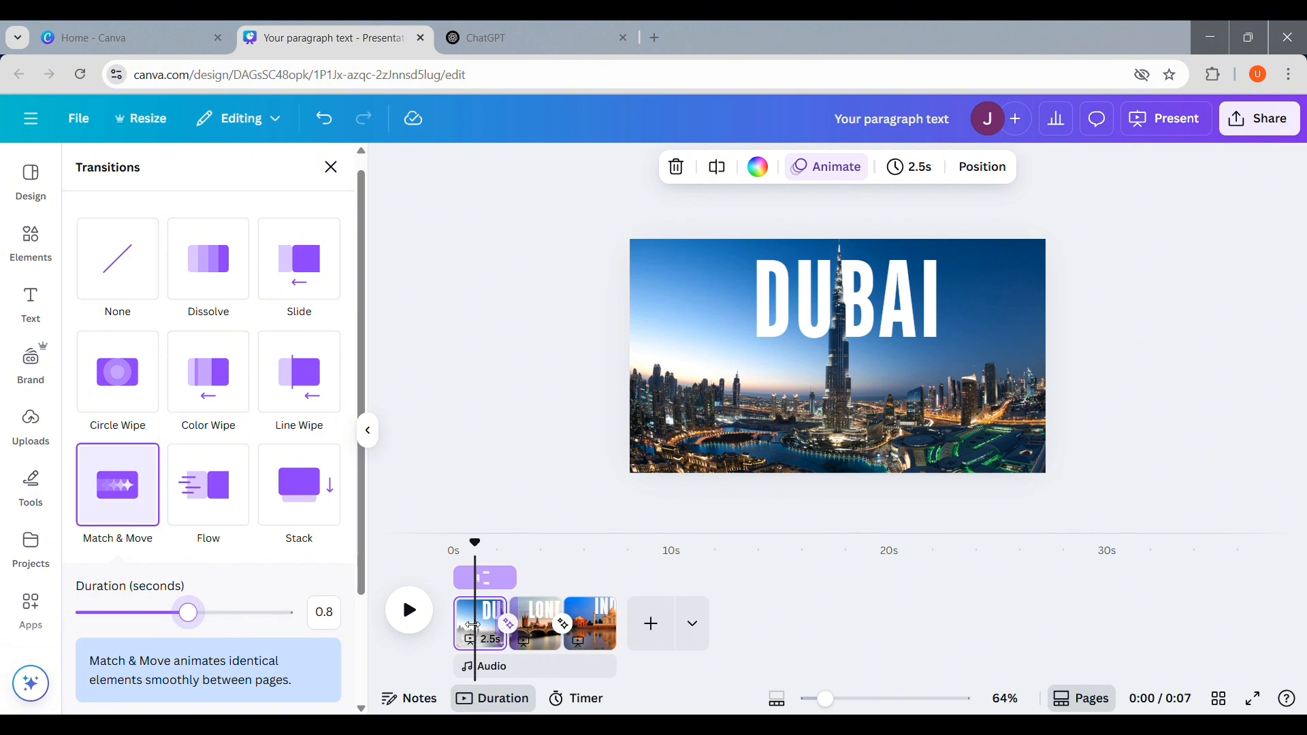
{"action": "scroll", "coordinate": [361, 652], "scroll_direction": "down", "scroll_amount": 2}
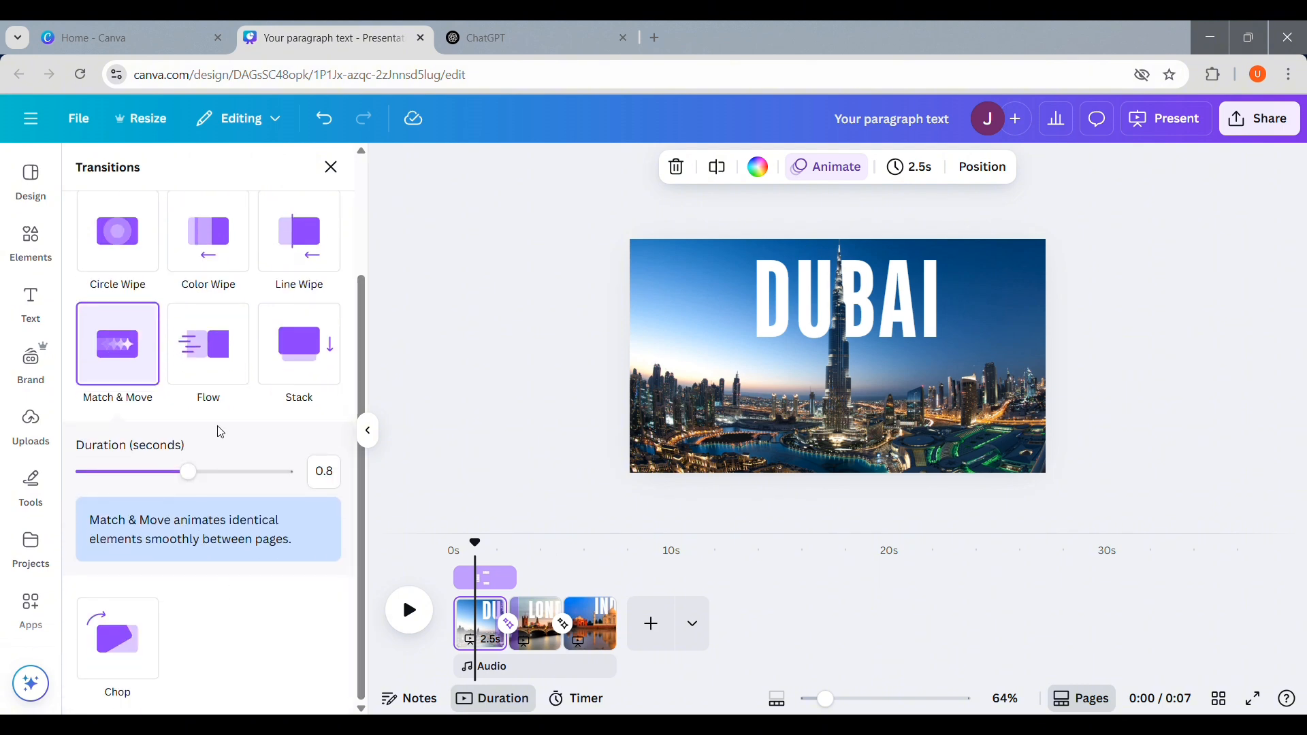
{"action": "left_click", "coordinate": [208, 386]}
{"action": "scroll", "coordinate": [205, 381], "scroll_direction": "up", "scroll_amount": 2}
{"action": "left_click", "coordinate": [139, 469]}
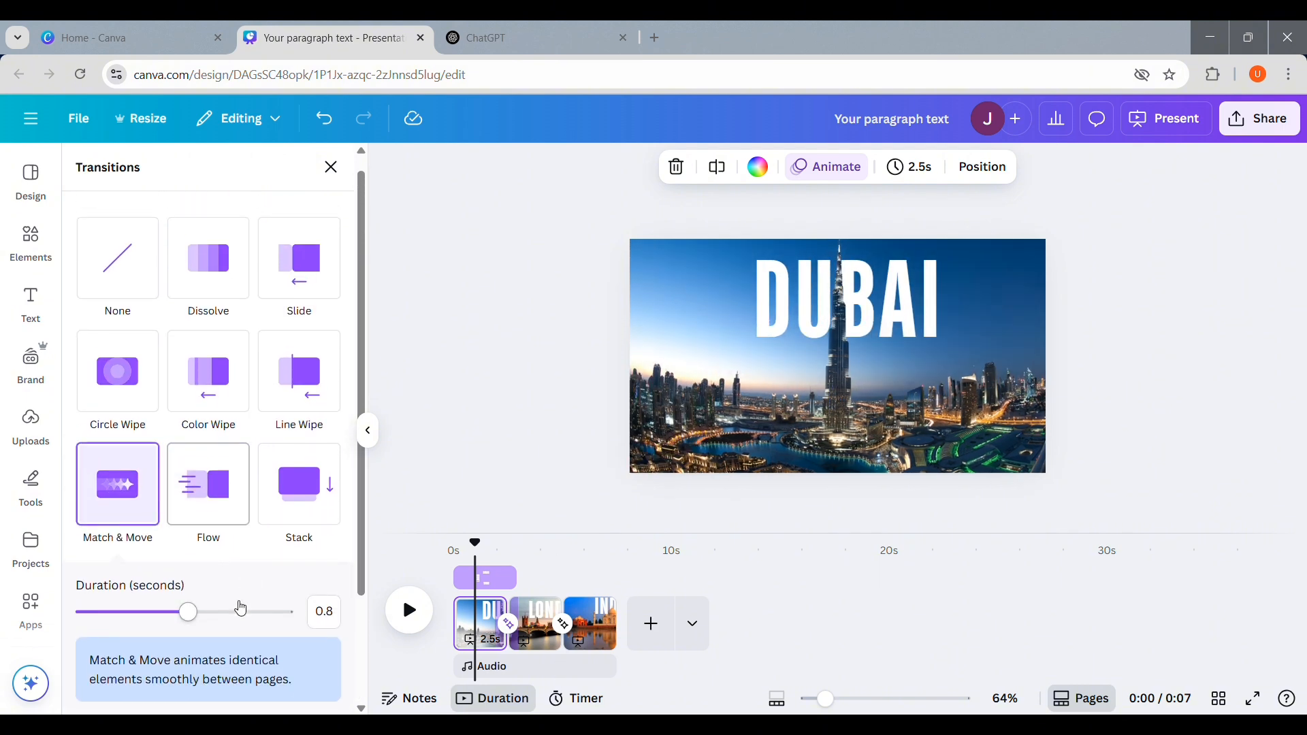
{"action": "scroll", "coordinate": [362, 616], "scroll_direction": "down", "scroll_amount": 2}
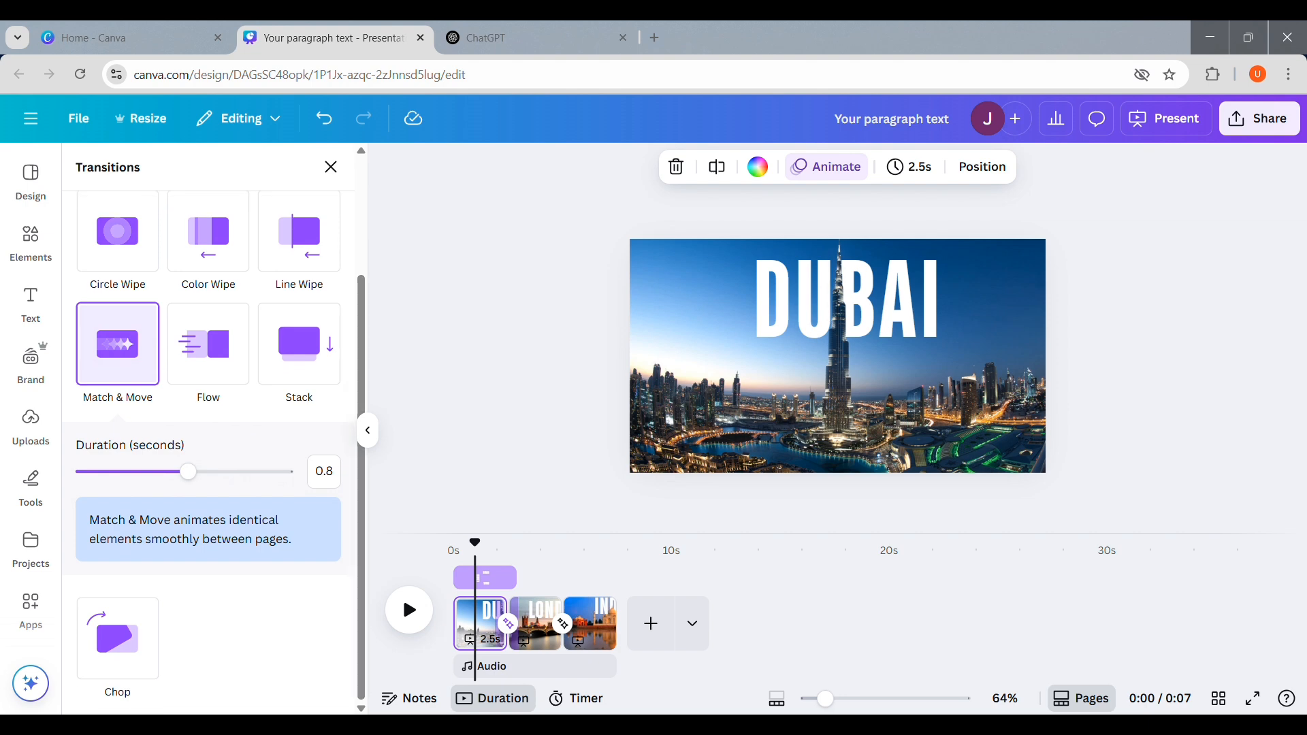
- Return the playhead to the start of the timeline and hide the side panel for a wider view
{"action": "left_click_drag", "start_coordinate": [476, 547], "coordinate": [399, 535]}
{"action": "left_click", "coordinate": [368, 430]}
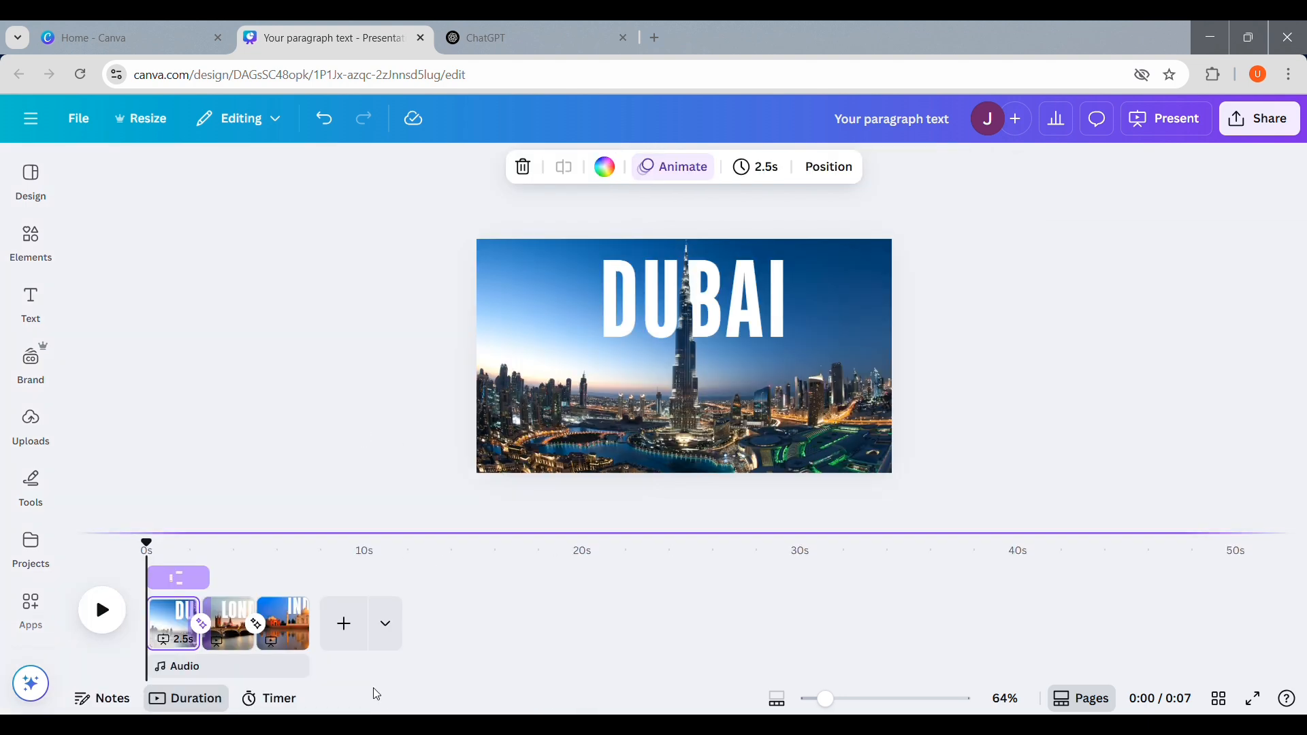